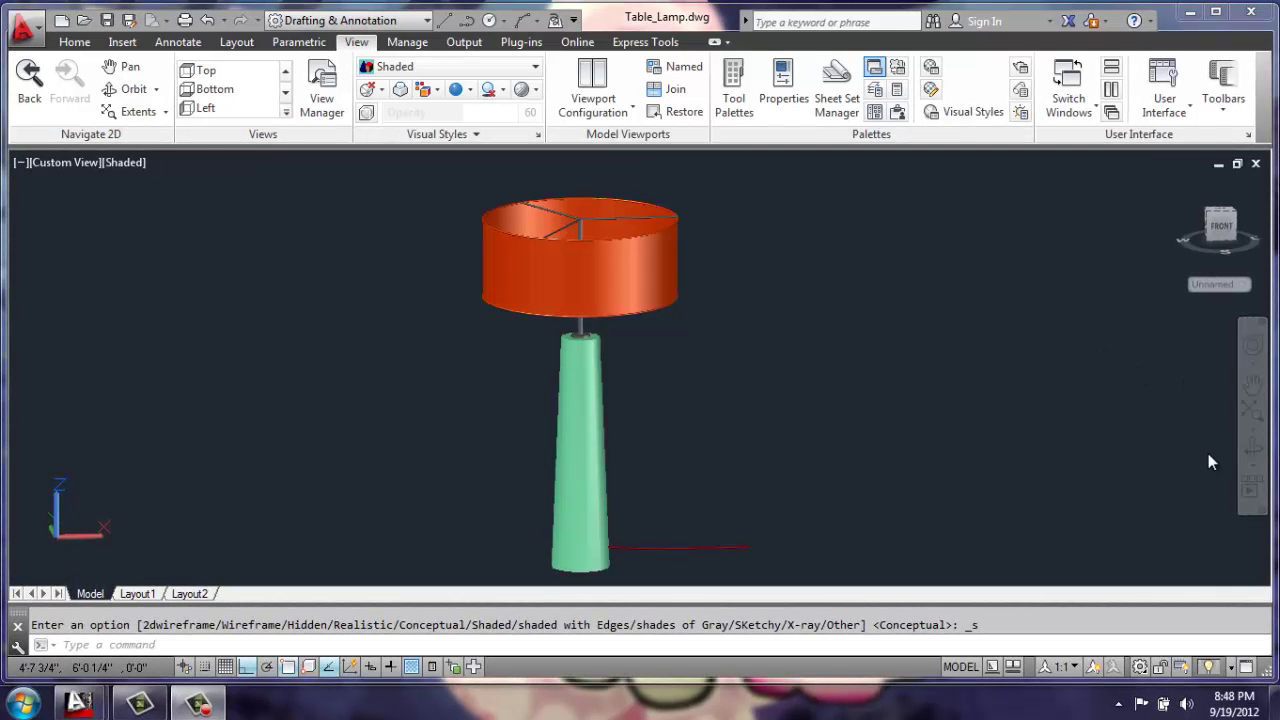
- Orbit the lamp to look down into the shade and set the visual style to X-Ray
{"action": "left_click", "coordinate": [1253, 452]}
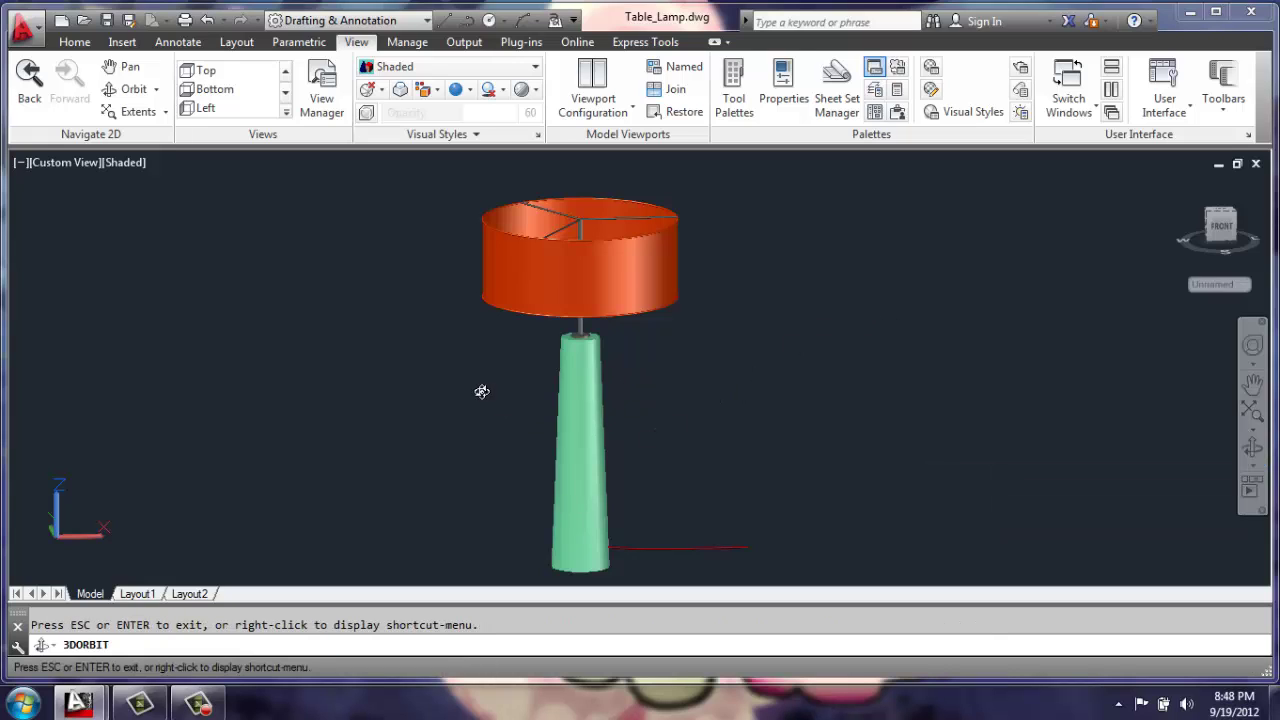
{"action": "left_click_drag", "start_coordinate": [483, 388], "coordinate": [497, 366]}
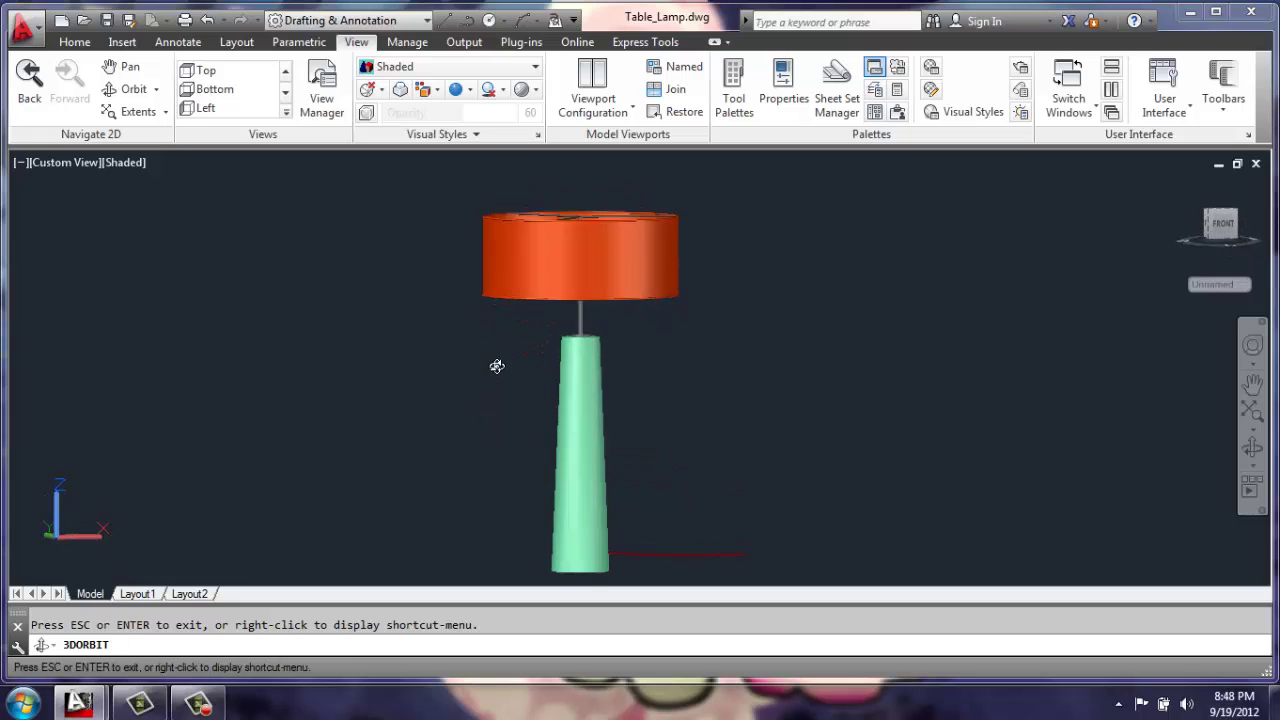
{"action": "left_click_drag", "start_coordinate": [629, 368], "coordinate": [695, 557]}
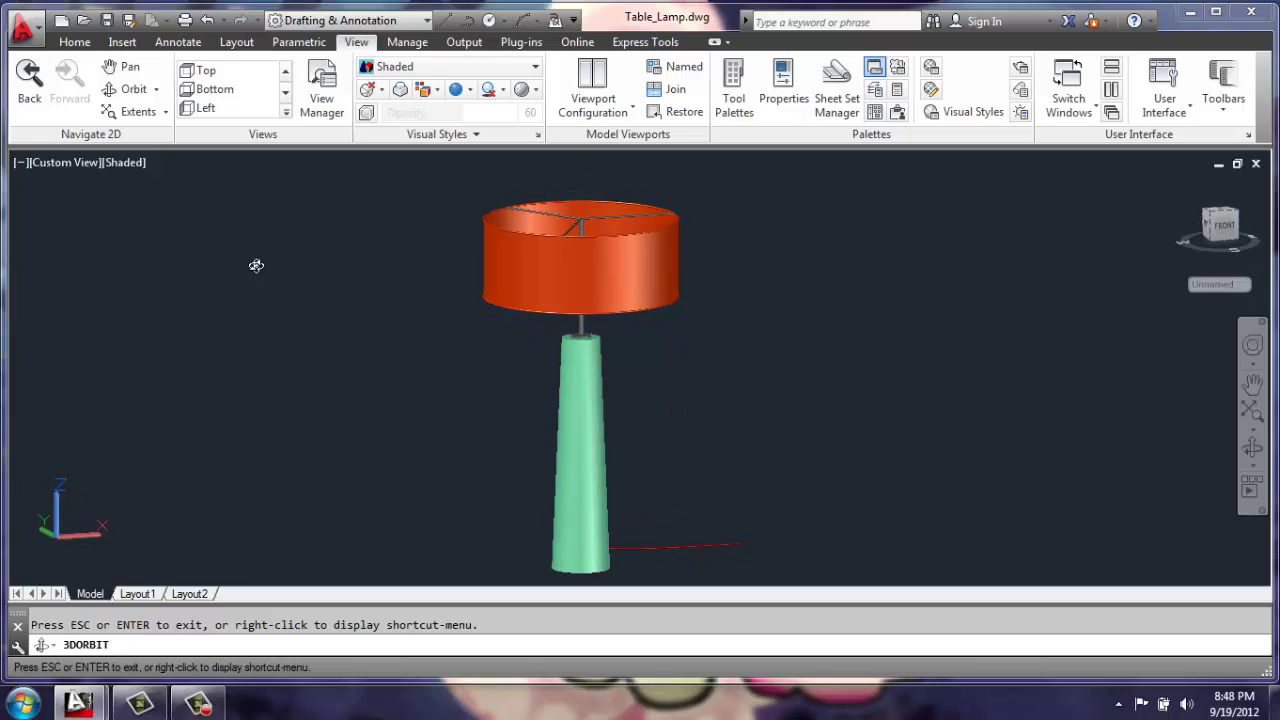
{"action": "key", "text": "Escape"}
{"action": "left_click", "coordinate": [125, 162]}
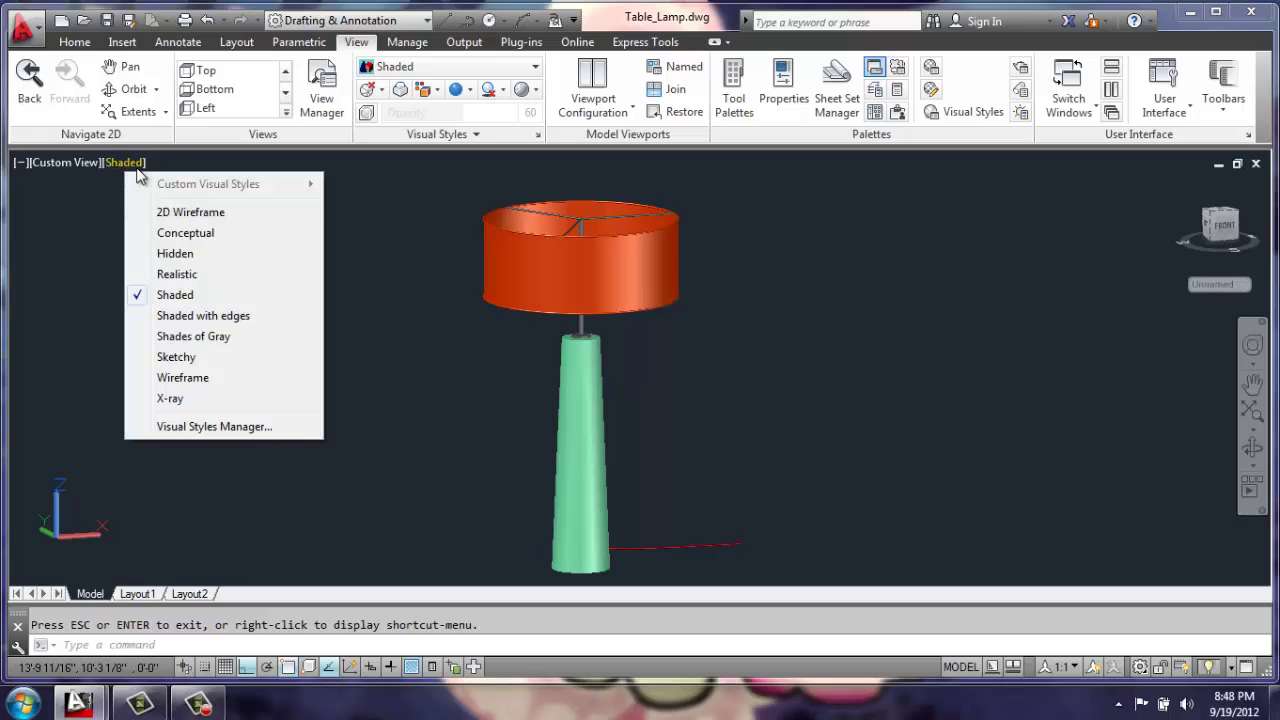
{"action": "left_click", "coordinate": [170, 398]}
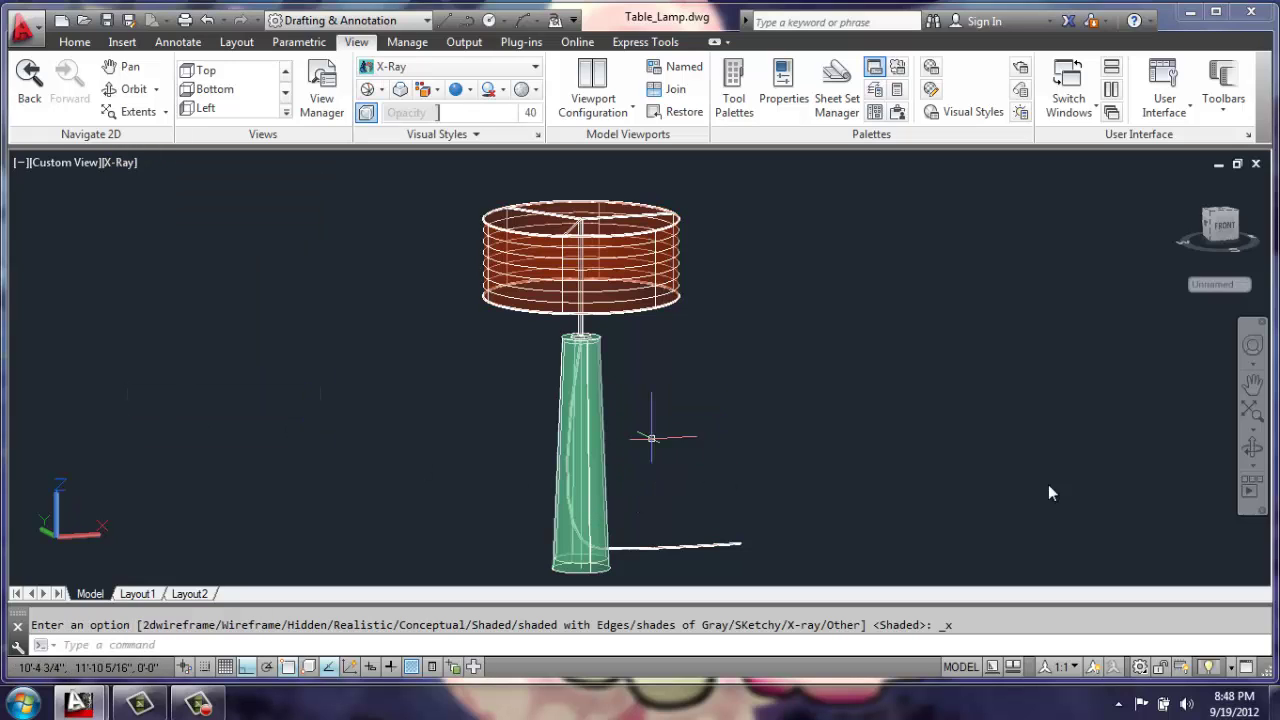
- Orbit the lamp to view the shade from above, then switch to Drawing5.dwg
{"action": "left_click", "coordinate": [1252, 447]}
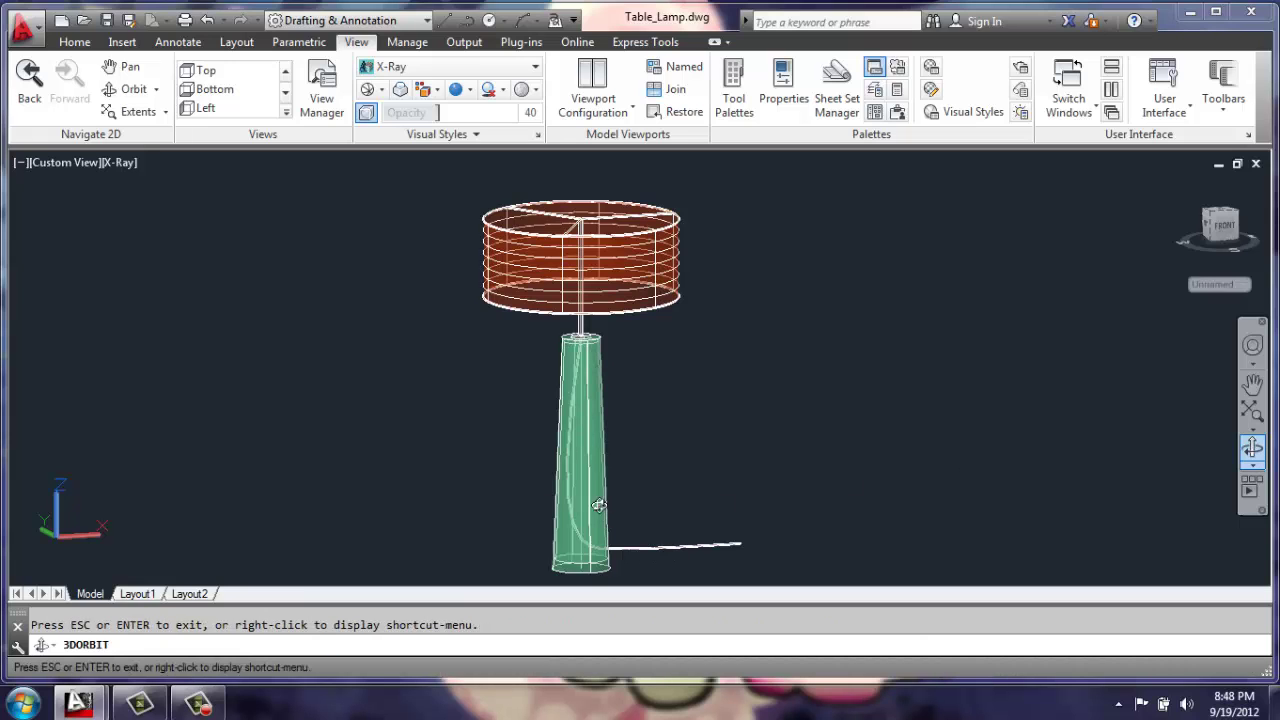
{"action": "left_click_drag", "start_coordinate": [640, 463], "coordinate": [789, 467]}
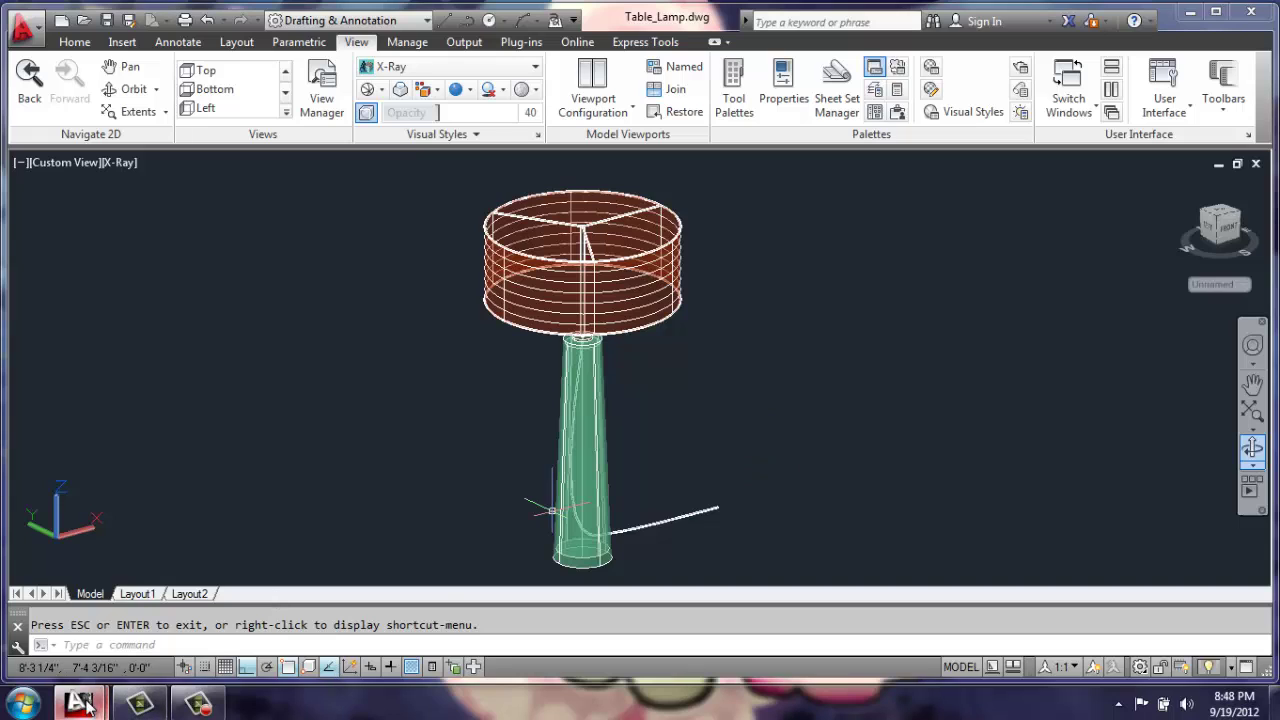
{"action": "mouse_move", "coordinate": [78, 703]}
{"action": "left_click", "coordinate": [274, 588]}
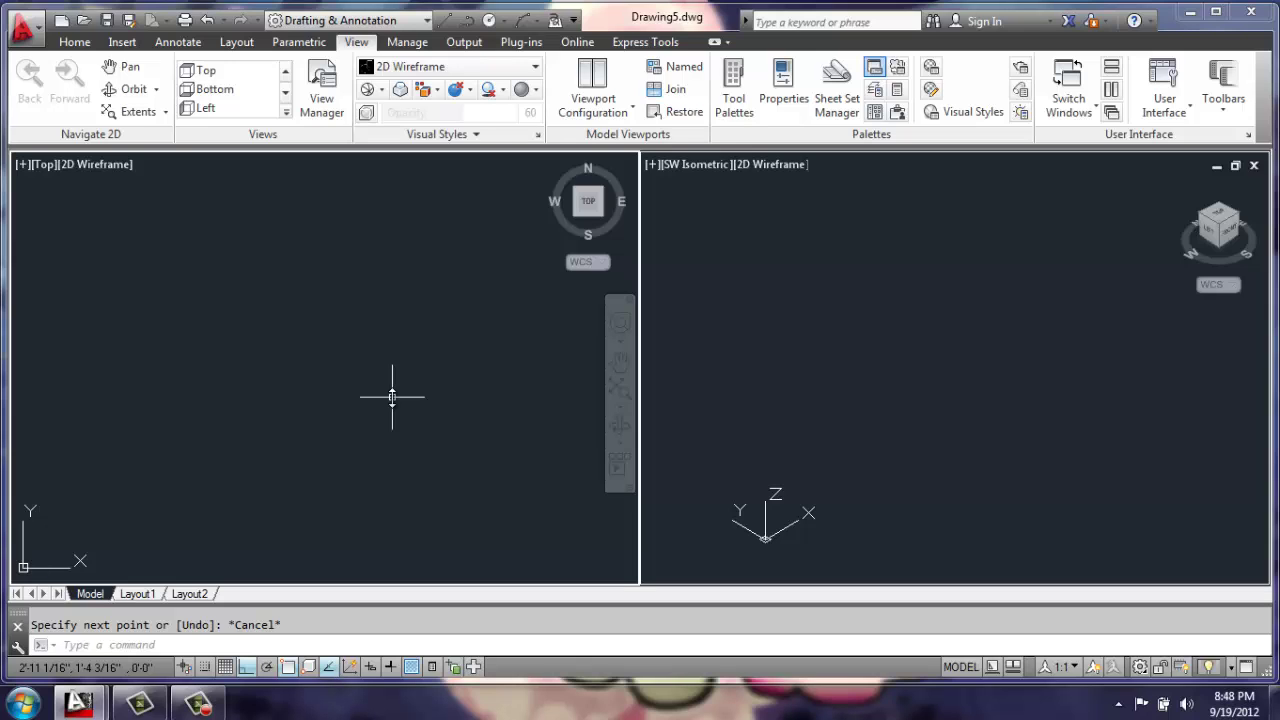
- Draw a radius-3 circle in the Top viewport and frame it in the SW Isometric view
{"action": "left_click", "coordinate": [74, 41]}
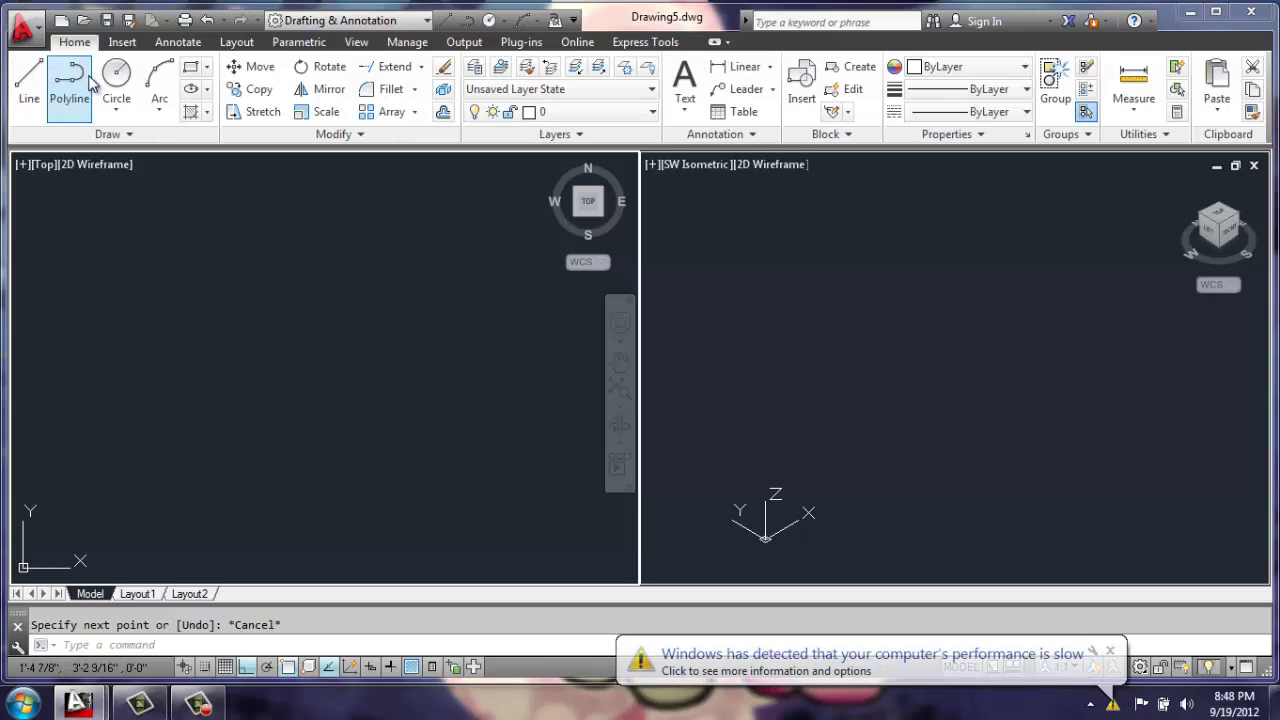
{"action": "left_click", "coordinate": [116, 75]}
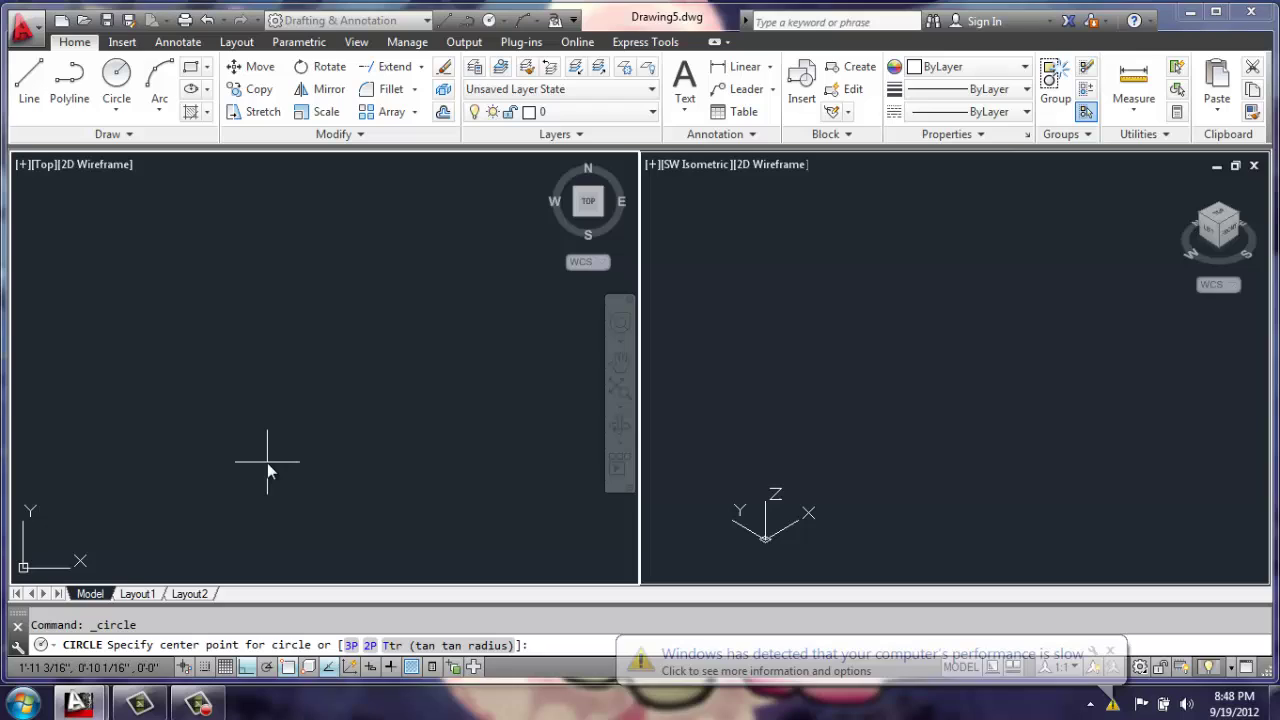
{"action": "left_click", "coordinate": [284, 402]}
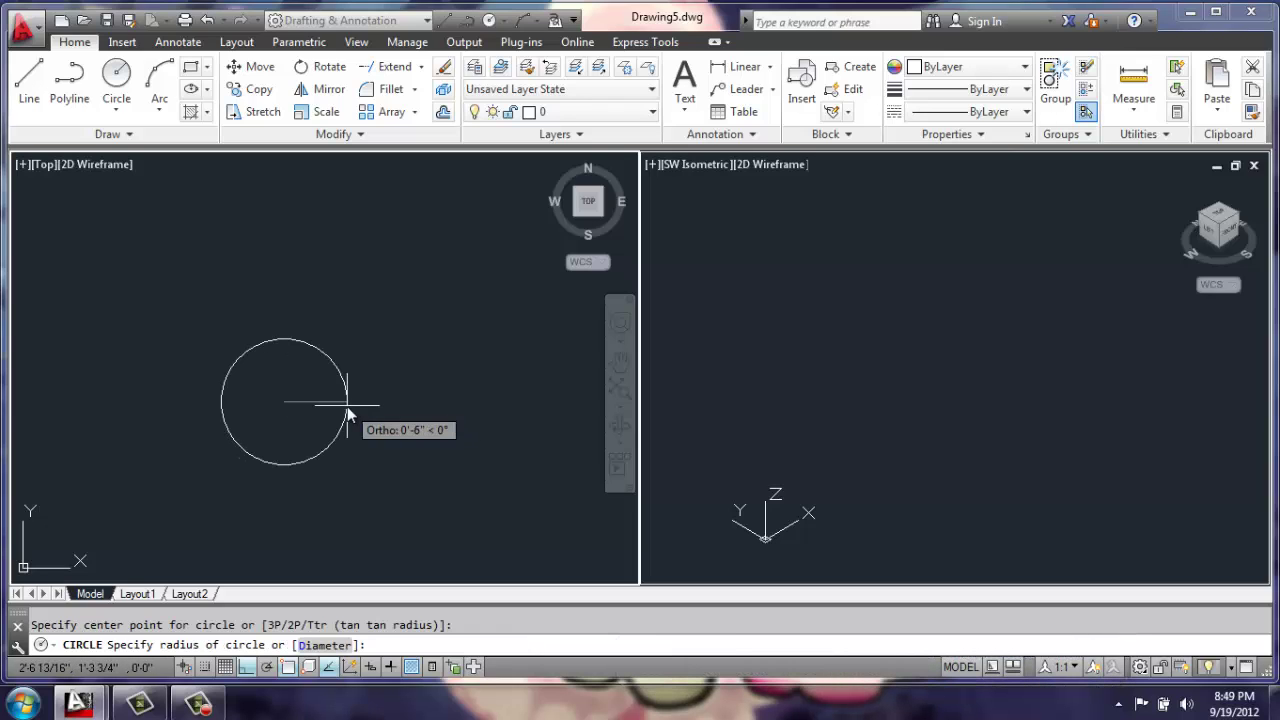
{"action": "type", "text": "3"}
{"action": "key", "text": "Return"}
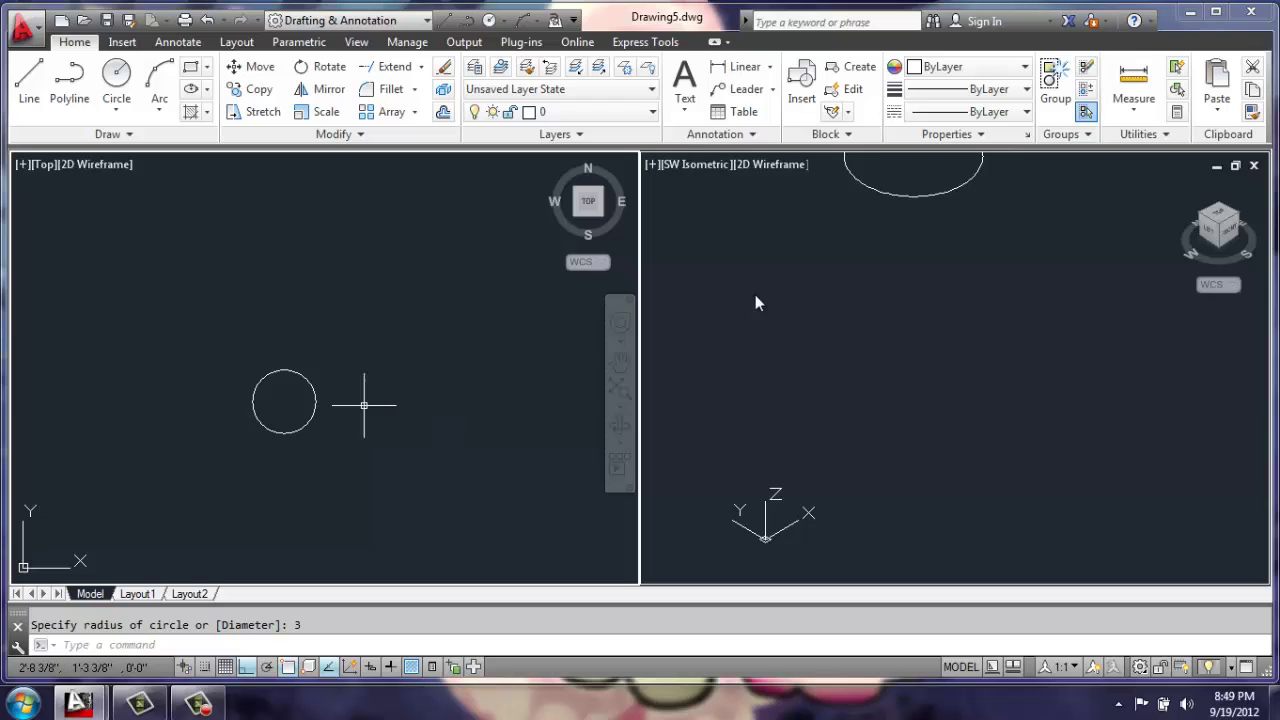
{"action": "left_click", "coordinate": [853, 336]}
{"action": "middle_click_drag", "start_coordinate": [929, 249], "coordinate": [982, 370]}
{"action": "middle_click_drag", "start_coordinate": [779, 349], "coordinate": [803, 457]}
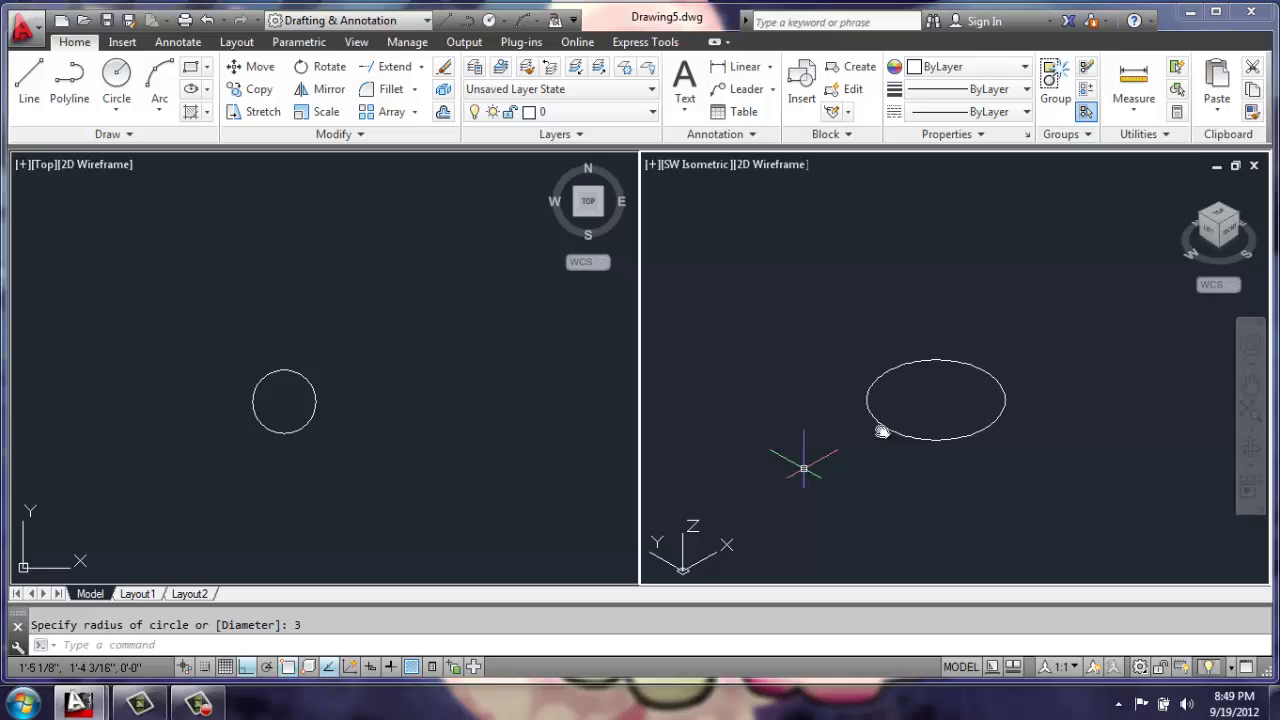
{"action": "scroll", "coordinate": [895, 395], "scroll_direction": "down", "scroll_amount": 1}
{"action": "middle_click_drag", "start_coordinate": [953, 353], "coordinate": [937, 391]}
{"action": "scroll", "coordinate": [940, 392], "scroll_direction": "down", "scroll_amount": 1}
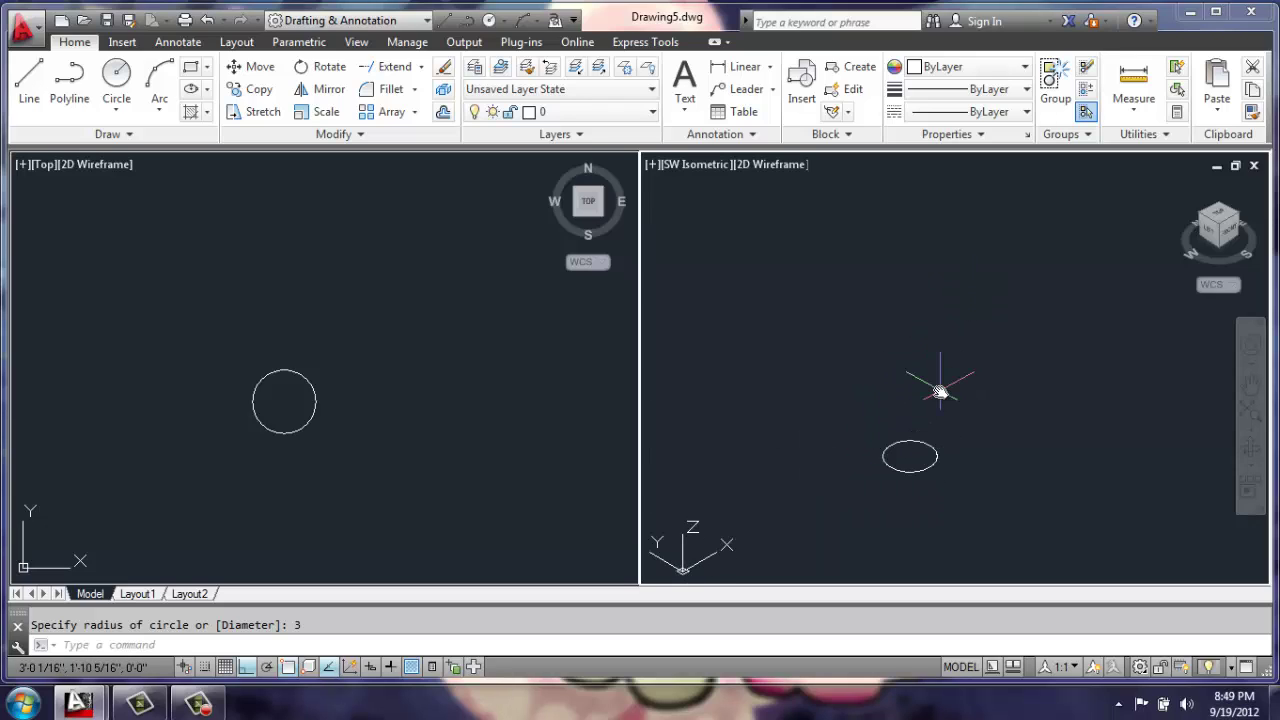
- Draw a 24-unit vertical line from the base circle's centre and a radius-2 circle at its top
{"action": "key", "text": "Return"}
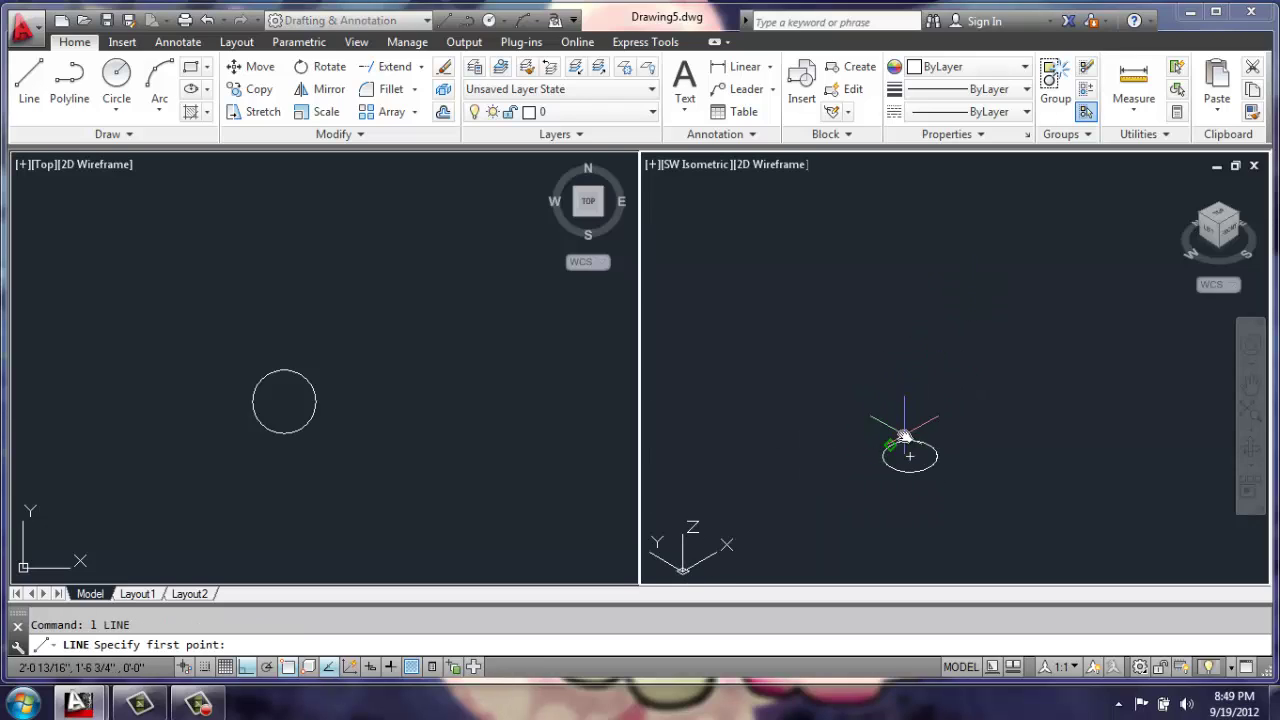
{"action": "left_click", "coordinate": [910, 456]}
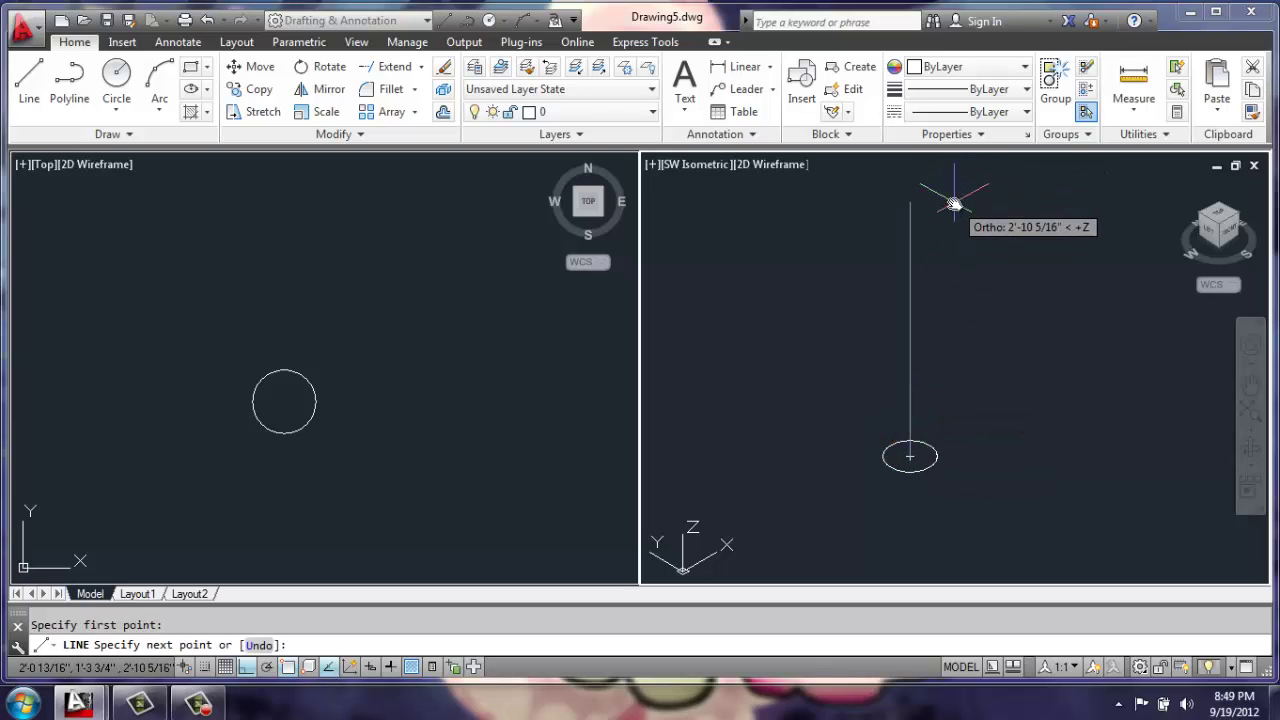
{"action": "type", "text": "24"}
{"action": "key", "text": "Return"}
{"action": "key", "text": "Return"}
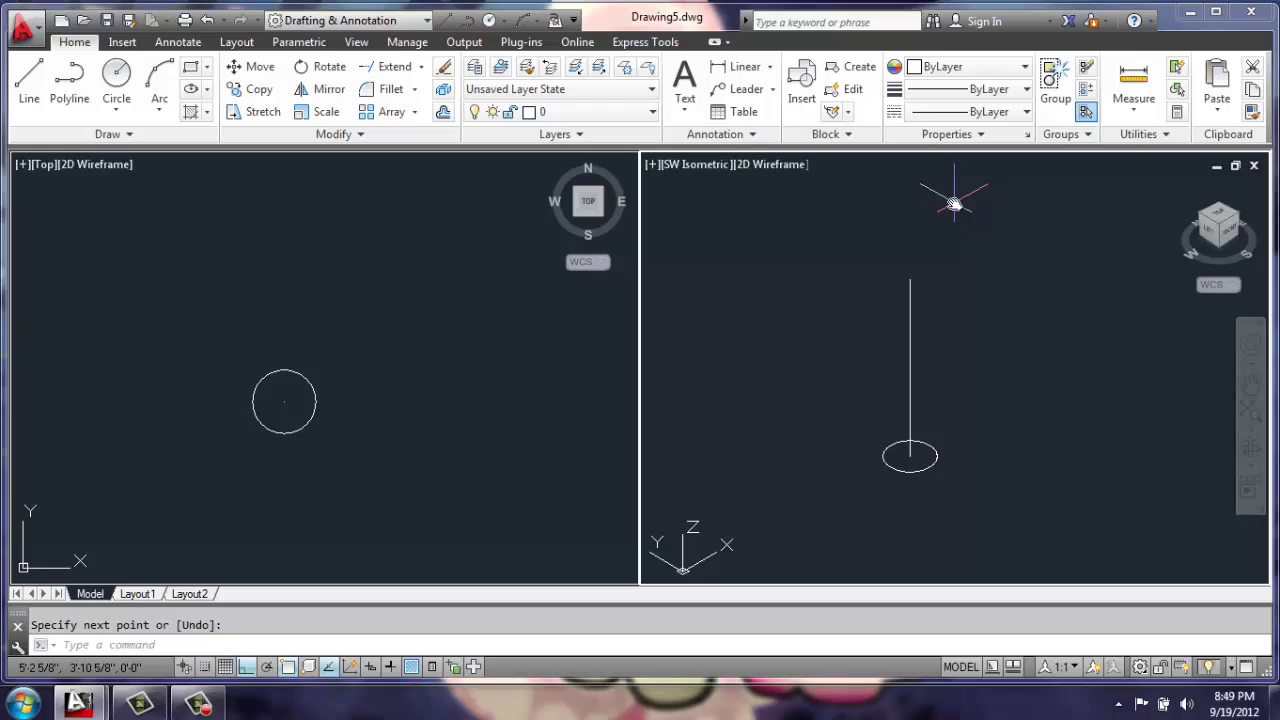
{"action": "type", "text": "c"}
{"action": "key", "text": "Return"}
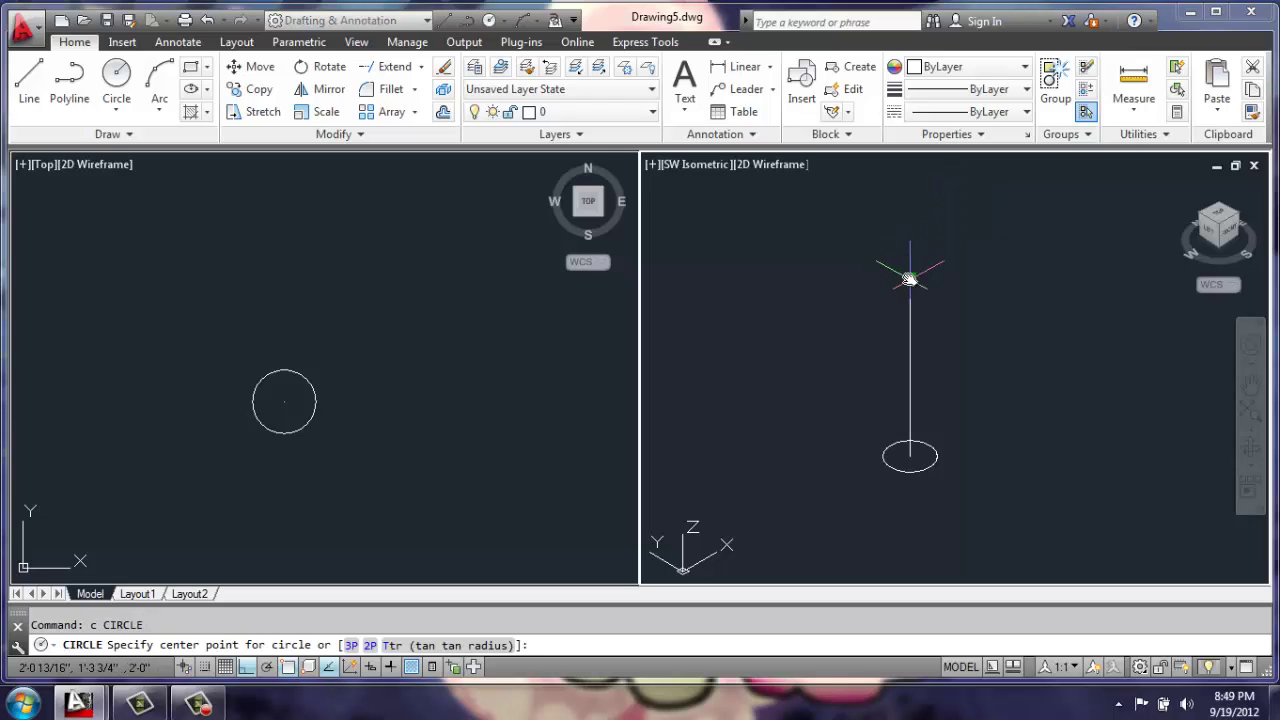
{"action": "left_click", "coordinate": [990, 276]}
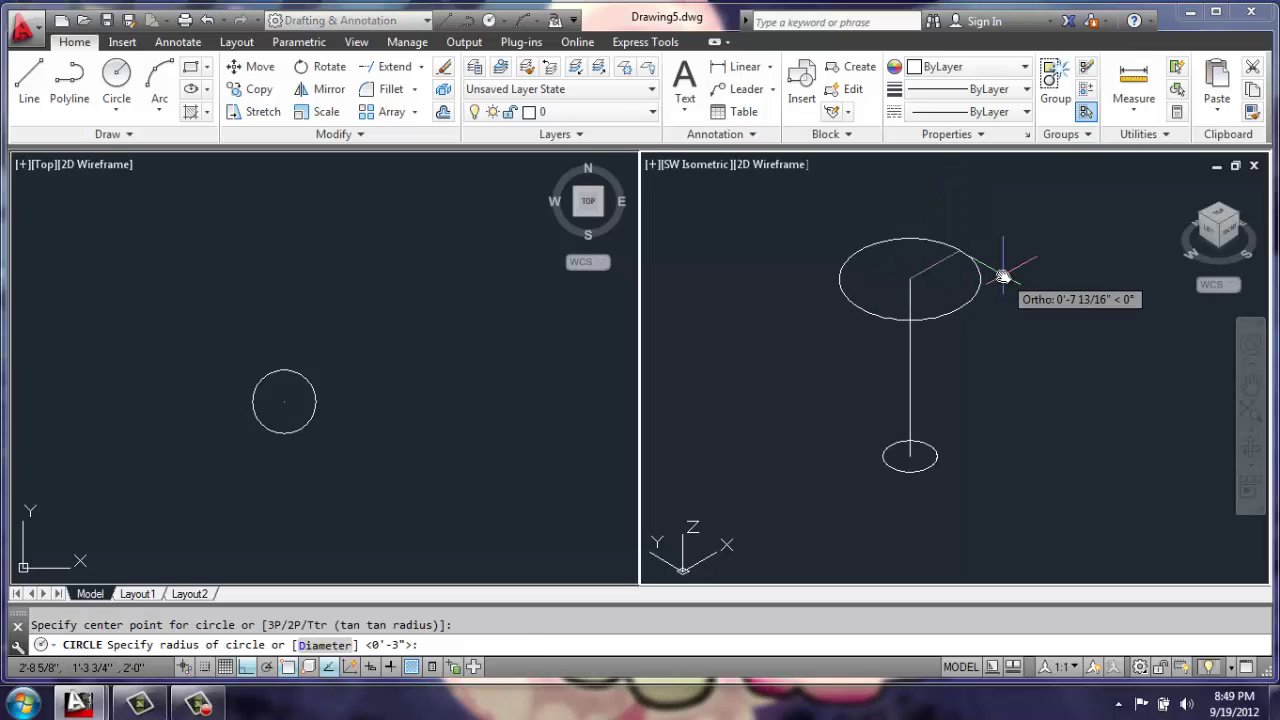
{"action": "key", "text": "Return"}
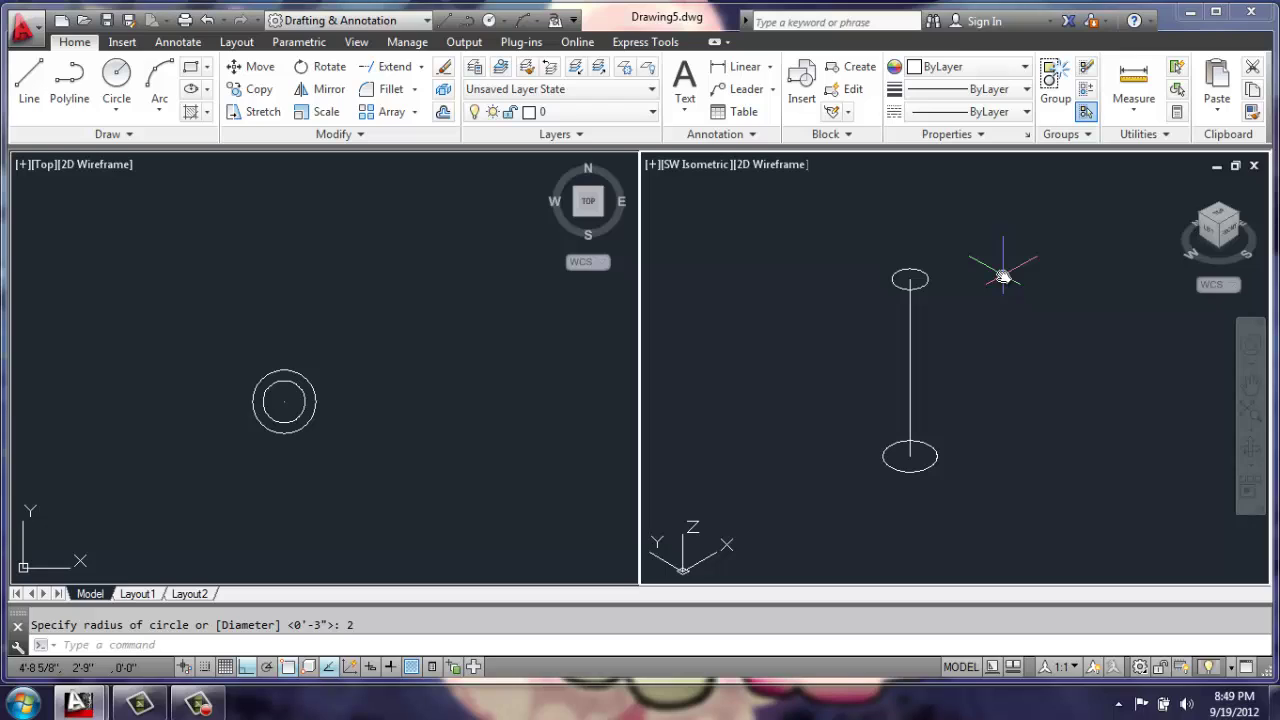
- Loft a solid between the radius-2 top circle and the radius-3 base circle
{"action": "type", "text": "loft"}
{"action": "key", "text": "Return"}
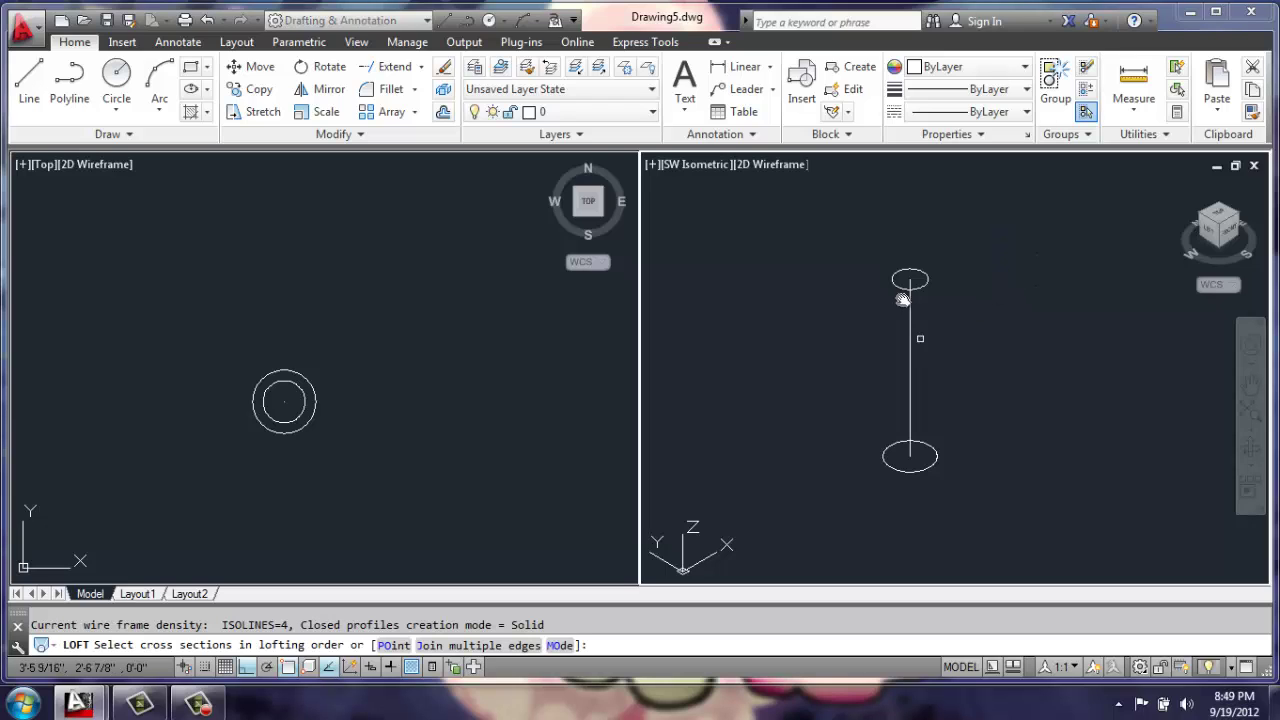
{"action": "left_click", "coordinate": [905, 284]}
{"action": "left_click", "coordinate": [886, 462]}
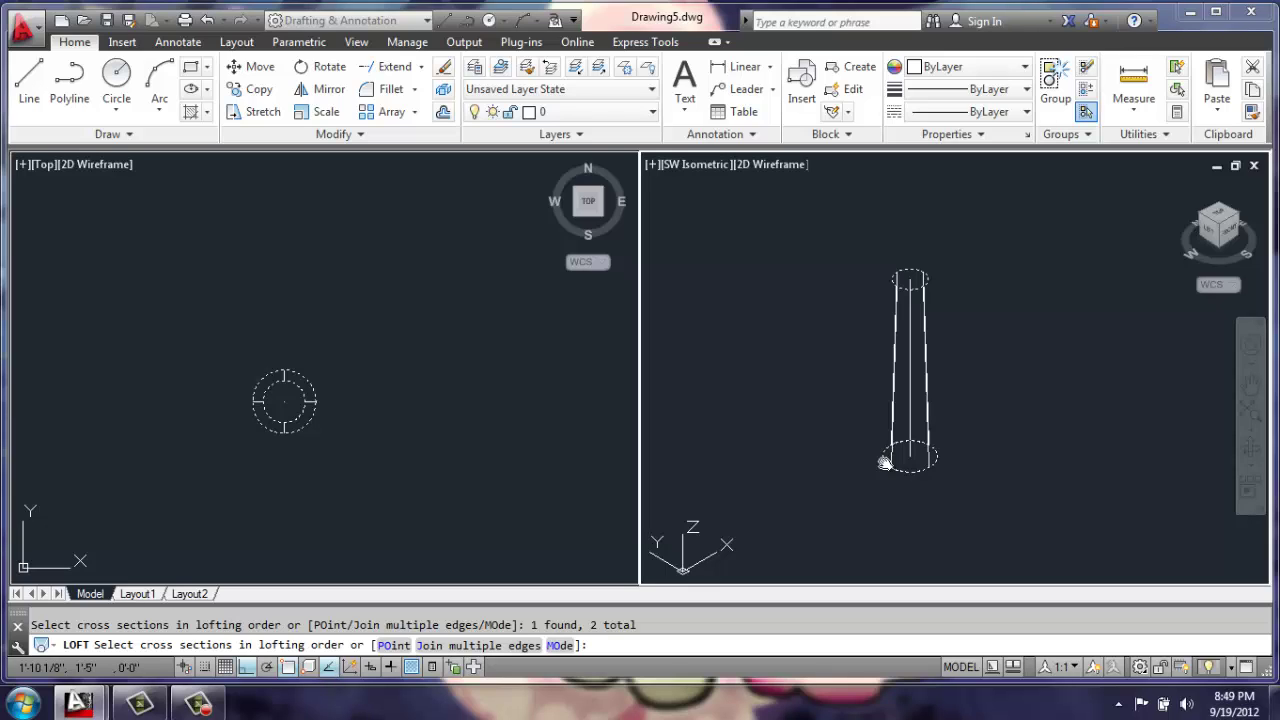
{"action": "key", "text": "Return"}
{"action": "key", "text": "Return"}
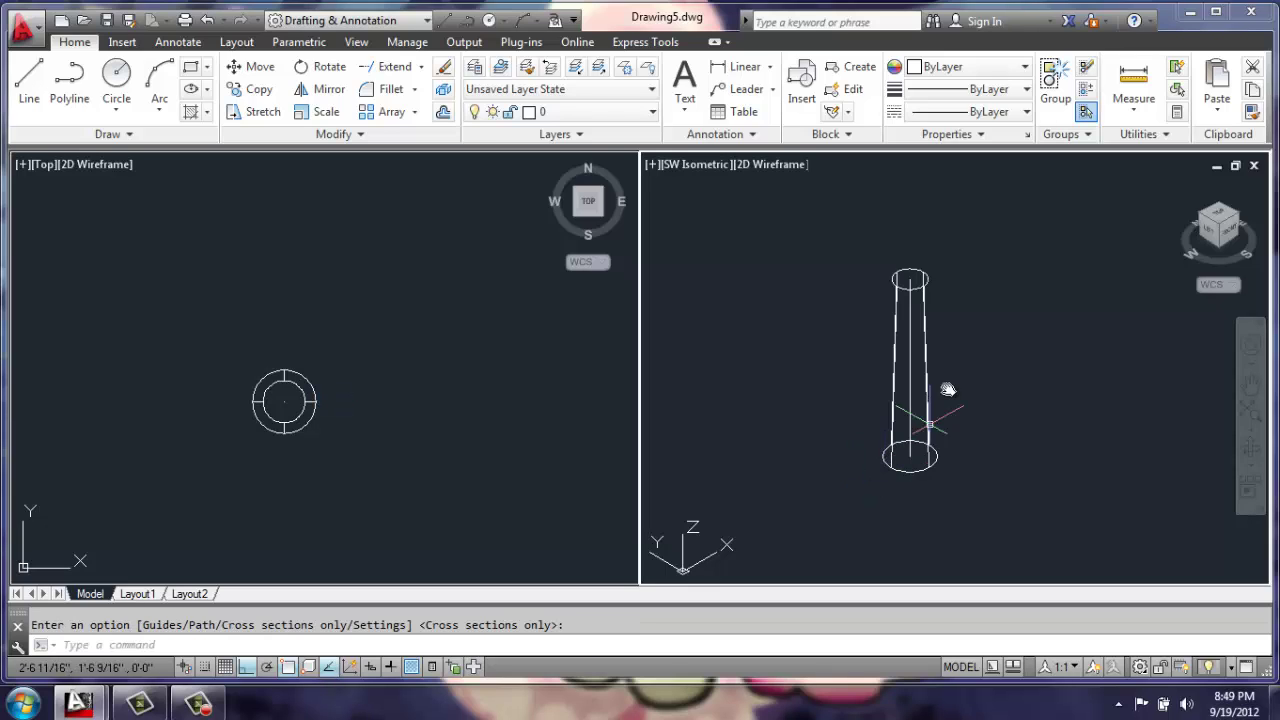
- Preview the isometric view in Conceptual style, then return it to 2D Wireframe
{"action": "left_click", "coordinate": [784, 167]}
{"action": "left_click", "coordinate": [822, 234]}
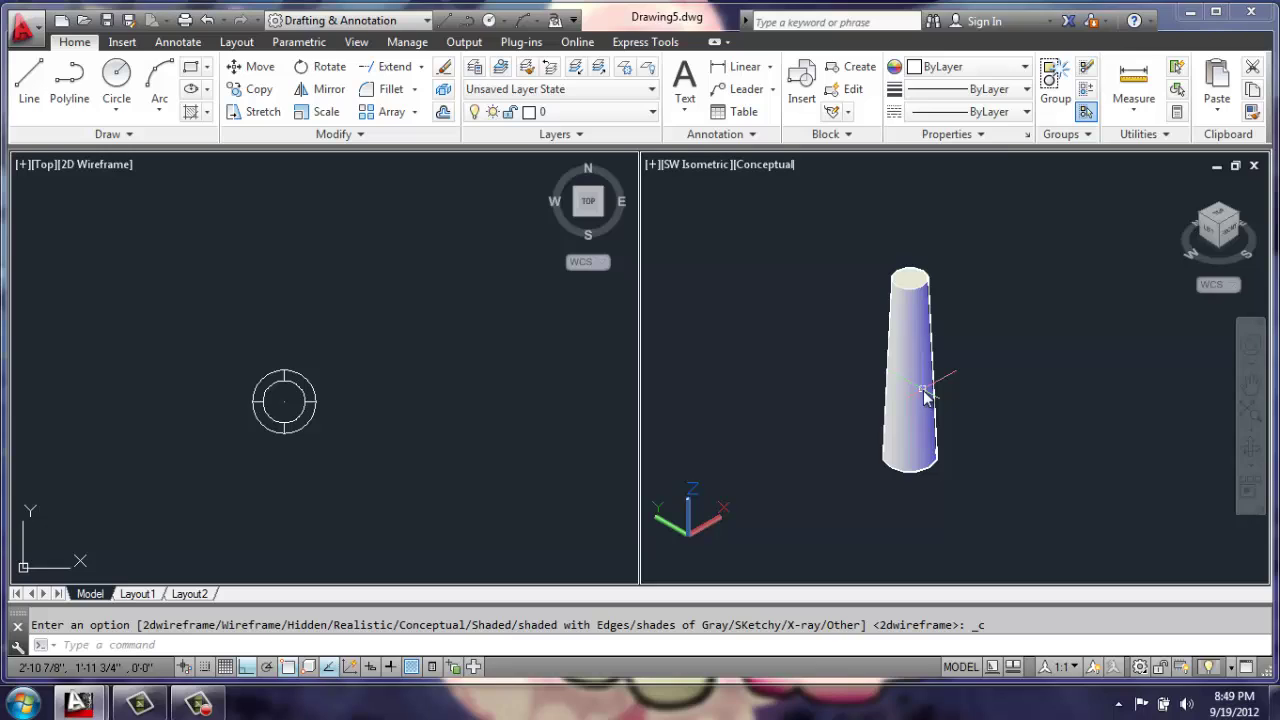
{"action": "left_click", "coordinate": [772, 168]}
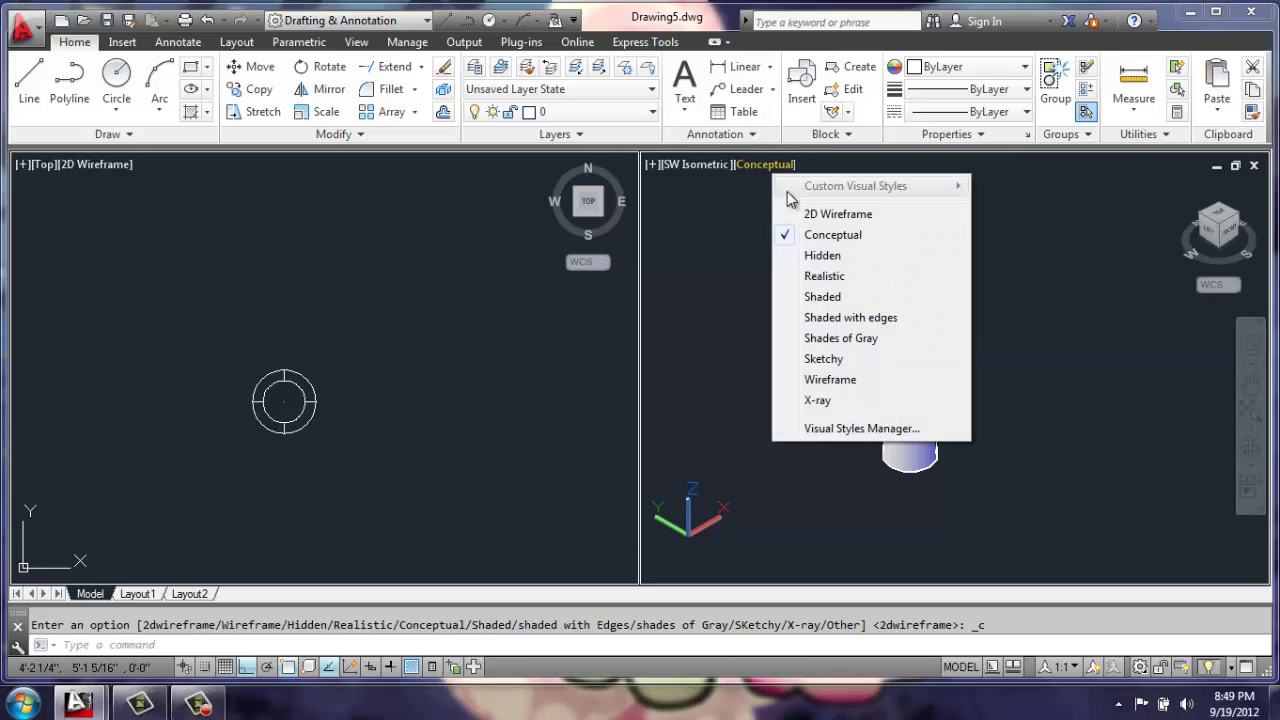
{"action": "left_click", "coordinate": [822, 214]}
{"action": "middle_click_drag", "start_coordinate": [900, 331], "coordinate": [917, 416]}
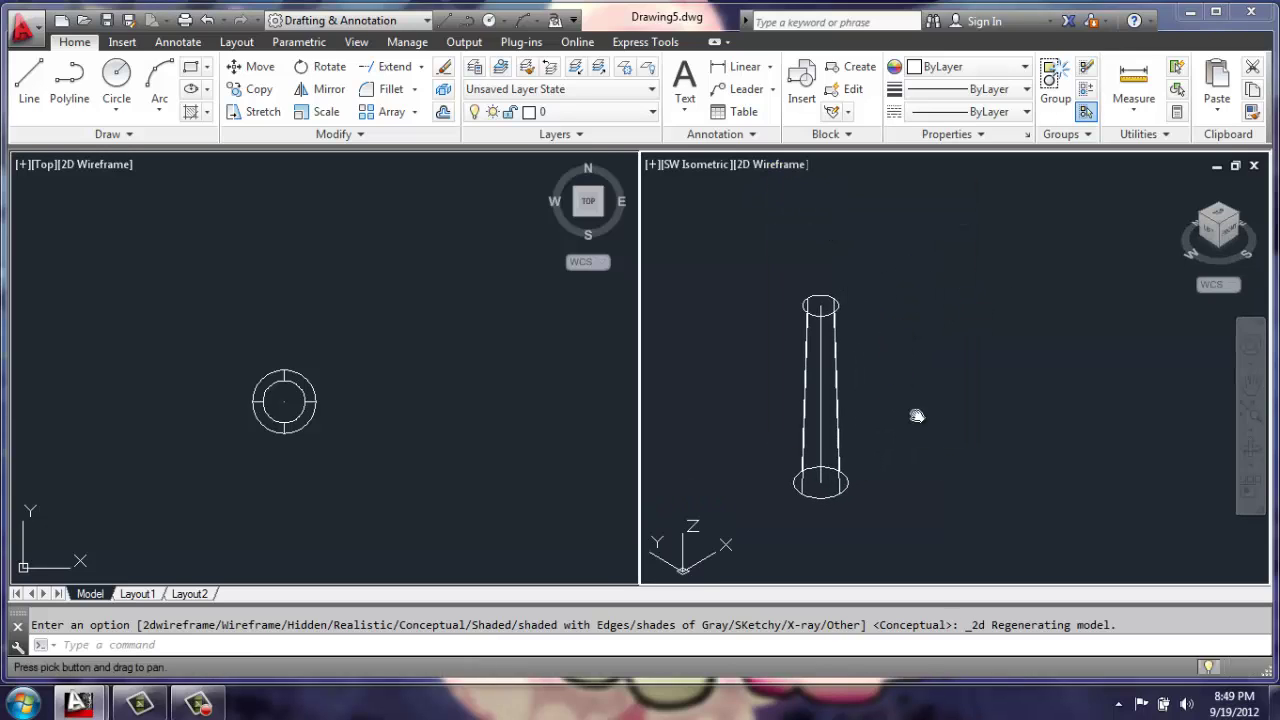
{"action": "scroll", "coordinate": [918, 420], "scroll_direction": "up", "scroll_amount": 2}
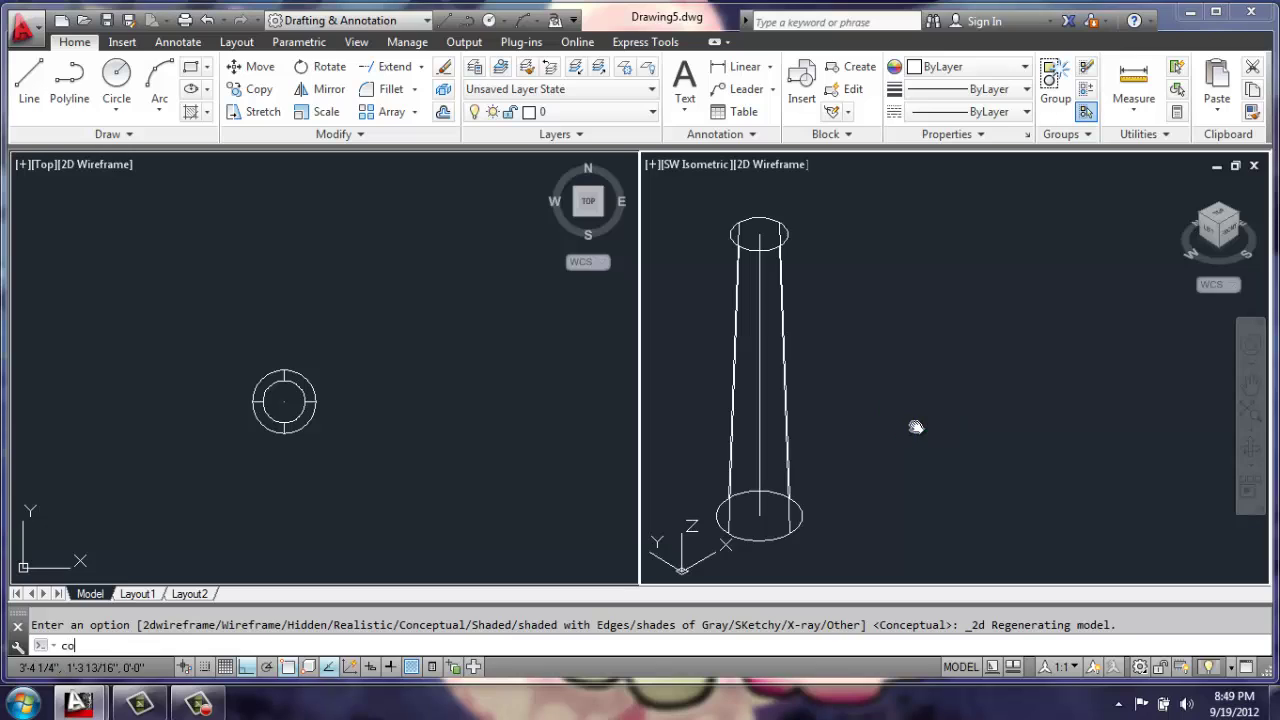
- Copy the tapered column 24 units to the side
{"action": "key", "text": "Return"}
{"action": "left_click", "coordinate": [757, 527]}
{"action": "key", "text": "Return"}
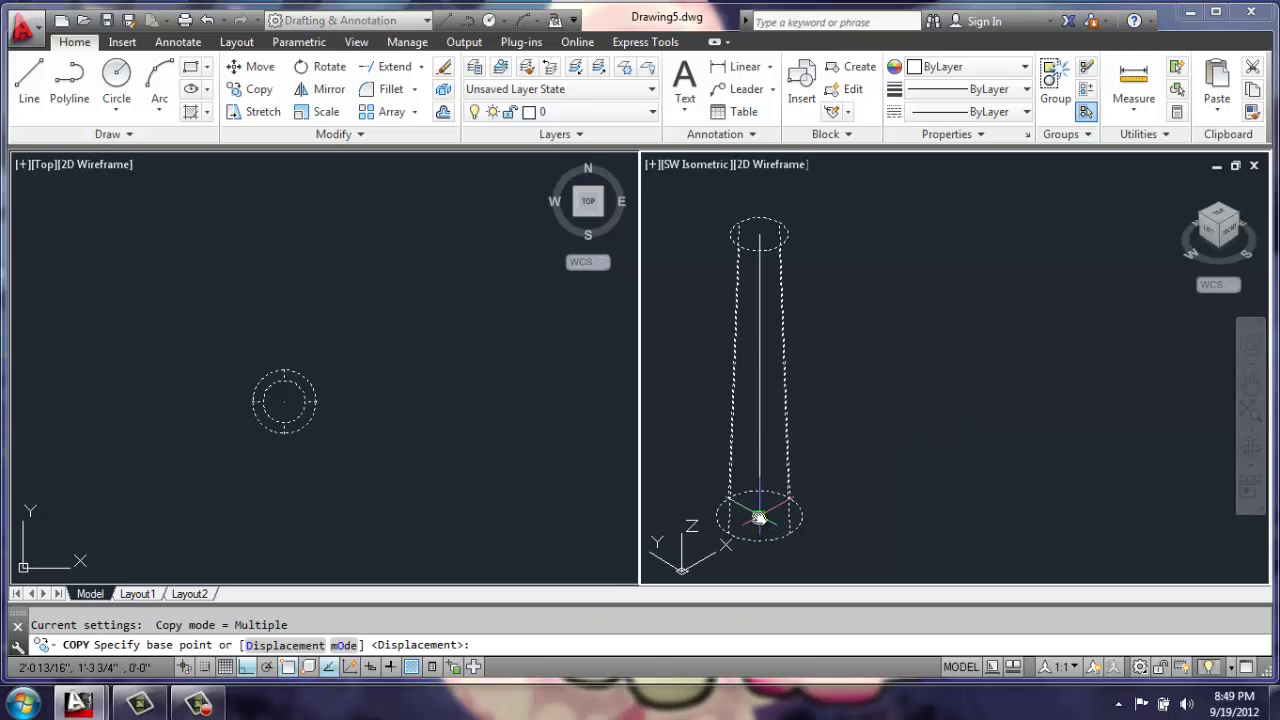
{"action": "left_click", "coordinate": [759, 517]}
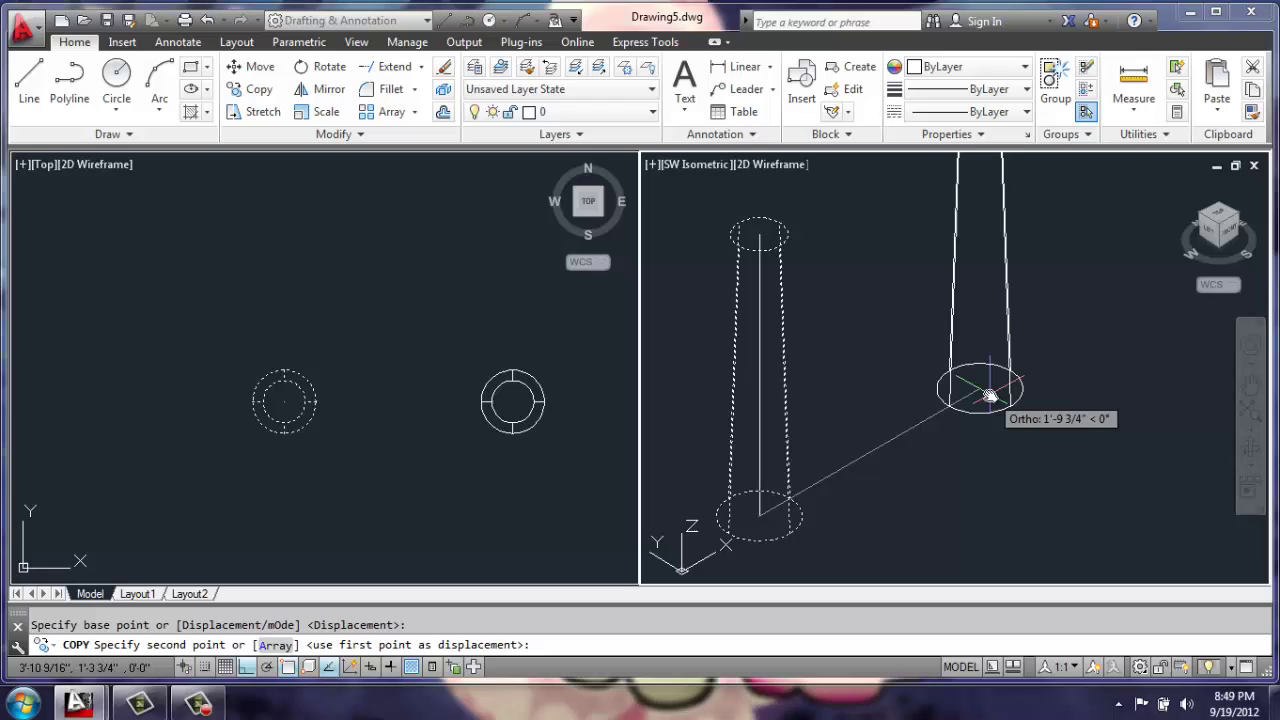
{"action": "type", "text": "24"}
{"action": "key", "text": "Return"}
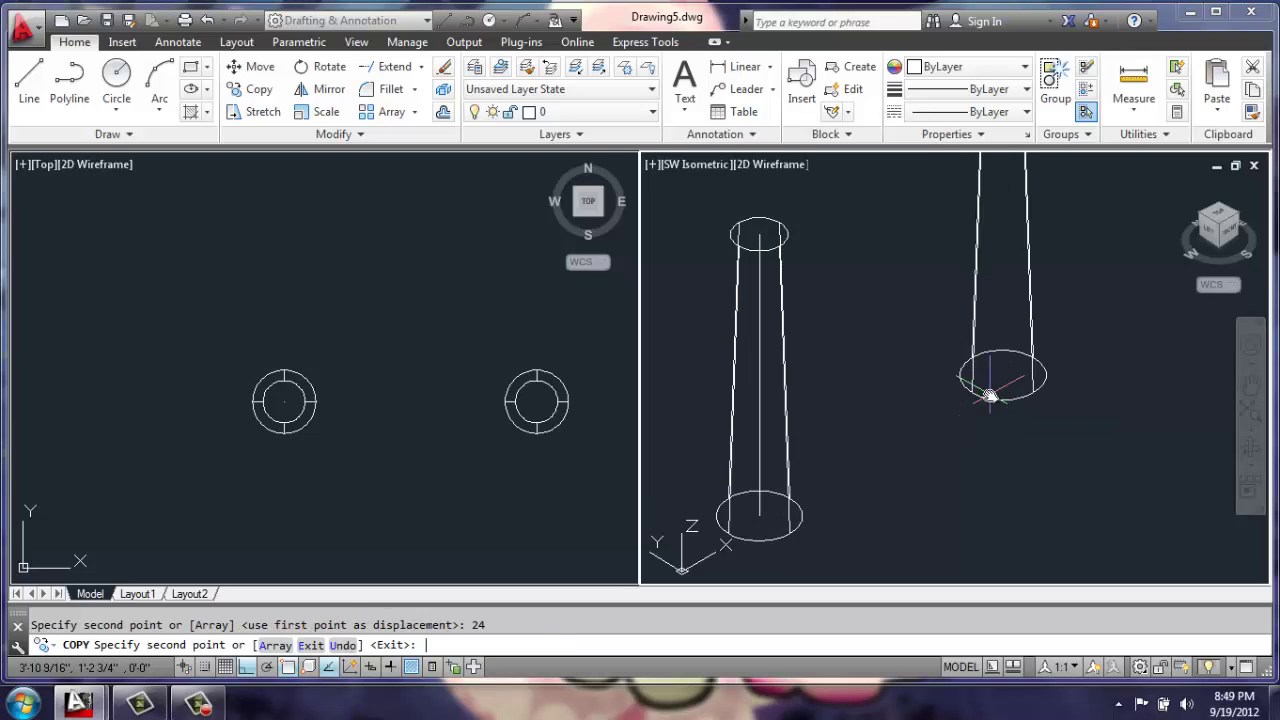
{"action": "key", "text": "Return"}
{"action": "middle_click_drag", "start_coordinate": [1049, 320], "coordinate": [1057, 432]}
- Scale the right column by 0.9 about its base centre
{"action": "type", "text": "s"}
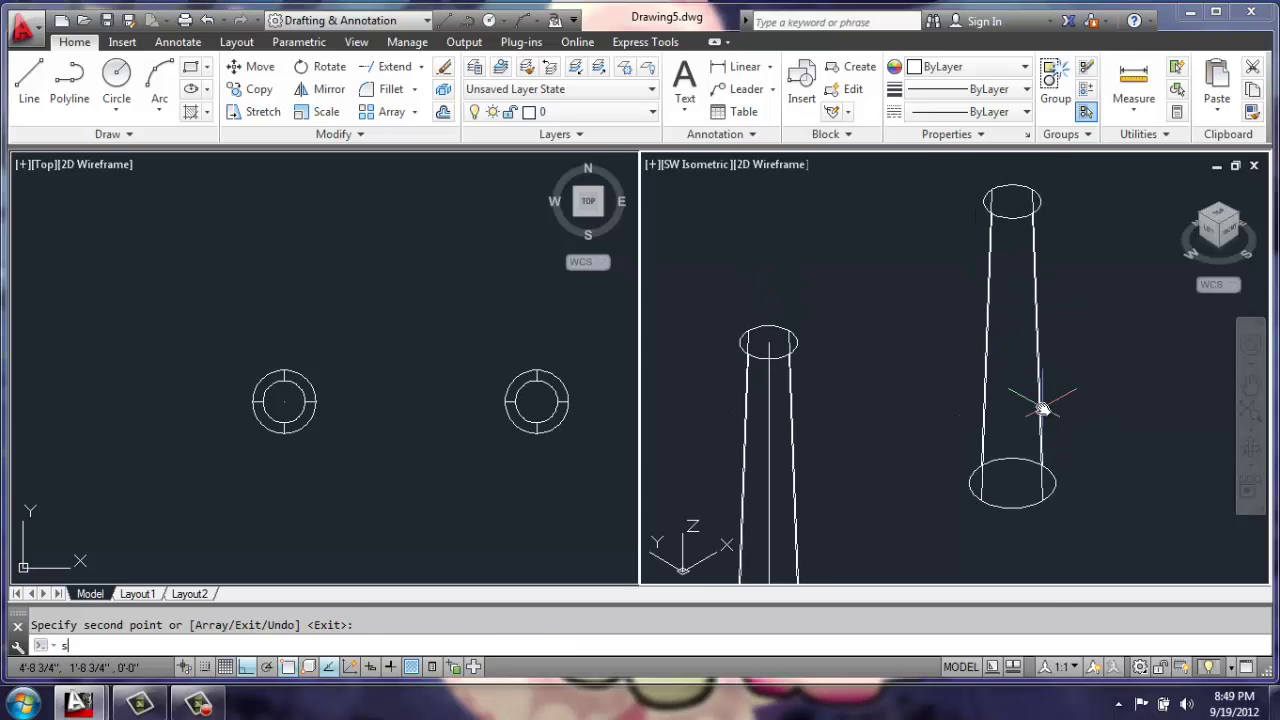
{"action": "type", "text": "c"}
{"action": "key", "text": "Return"}
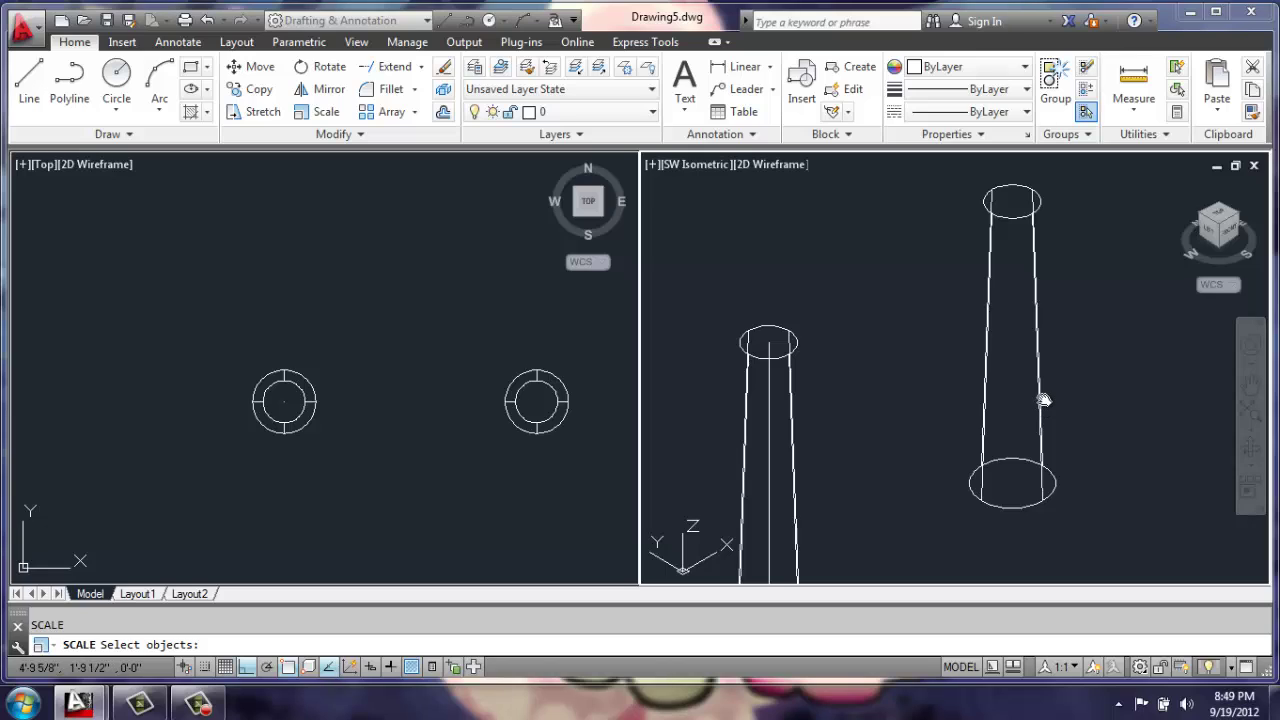
{"action": "left_click", "coordinate": [1043, 400]}
{"action": "left_click", "coordinate": [1023, 414]}
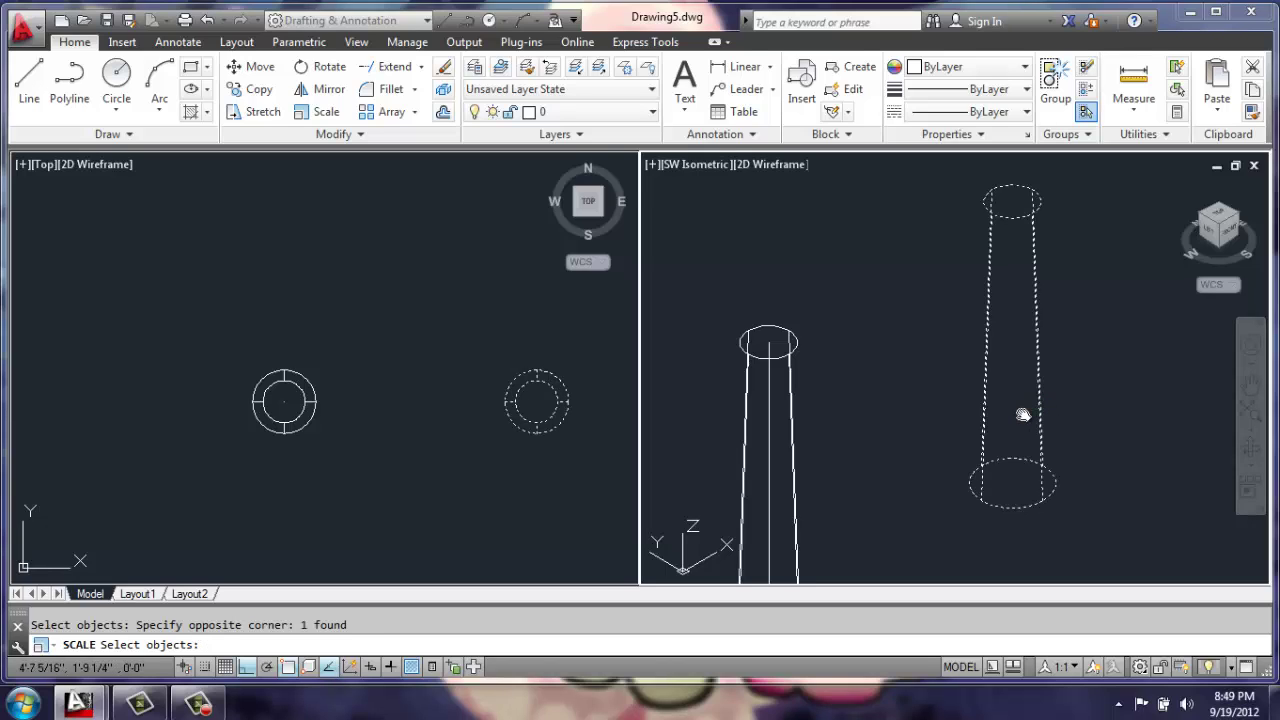
{"action": "key", "text": "Return"}
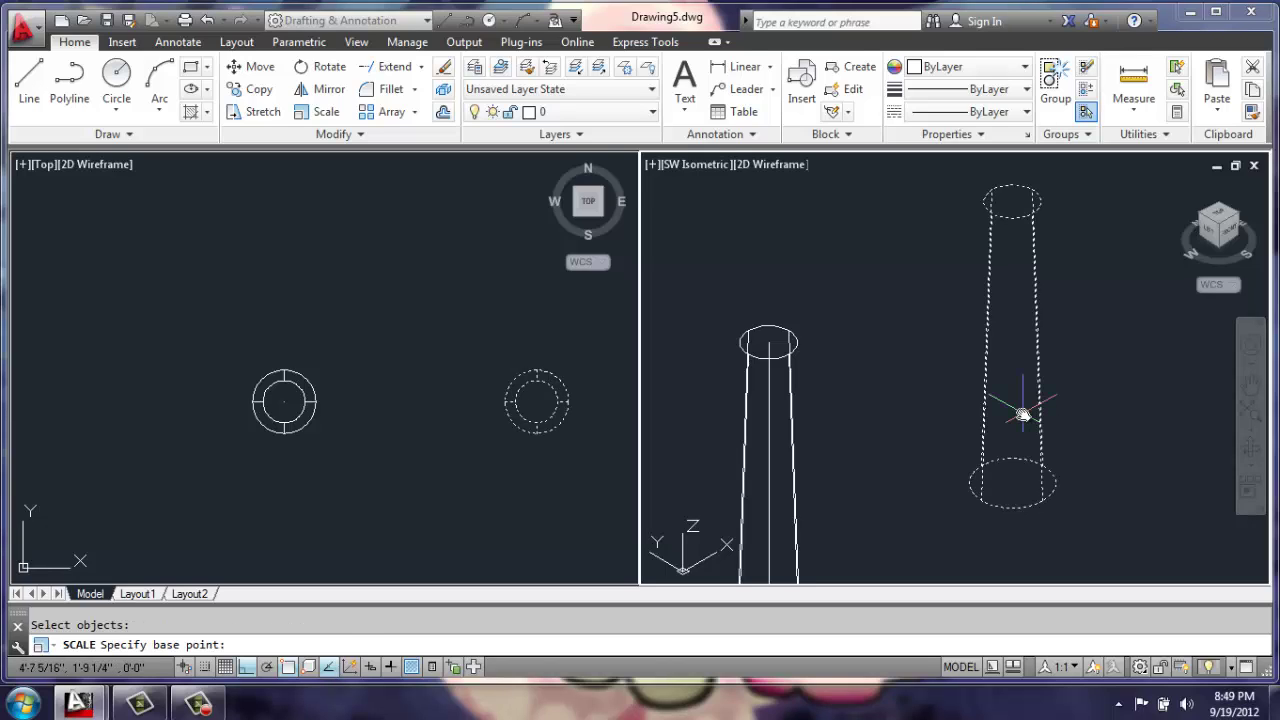
{"action": "left_click", "coordinate": [1012, 486]}
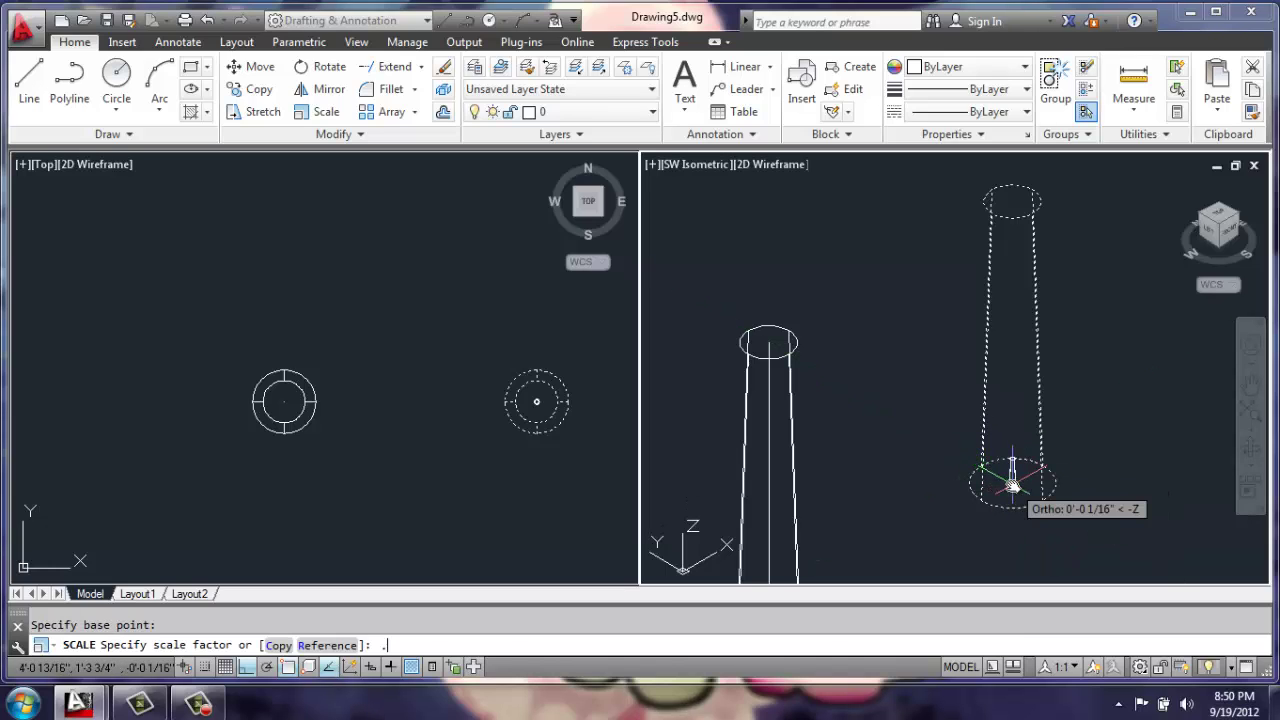
{"action": "type", "text": ".9"}
{"action": "key", "text": "Return"}
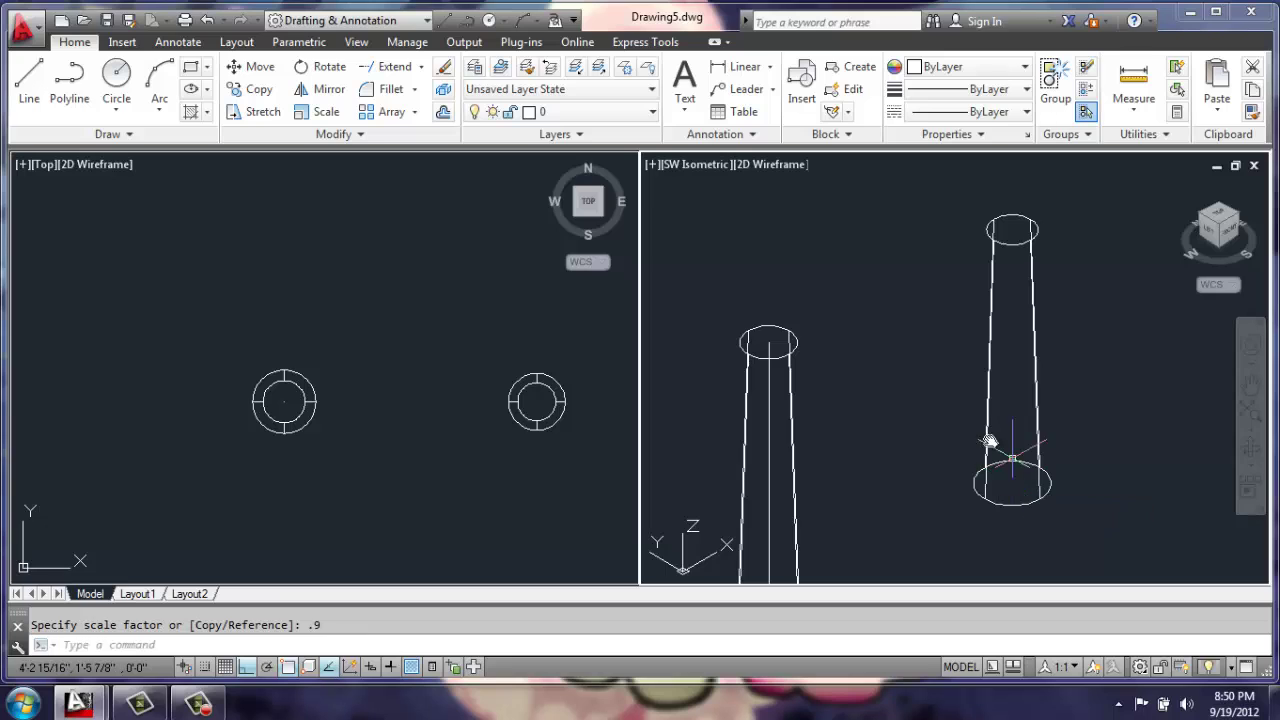
{"action": "middle_click_drag", "start_coordinate": [929, 378], "coordinate": [958, 334]}
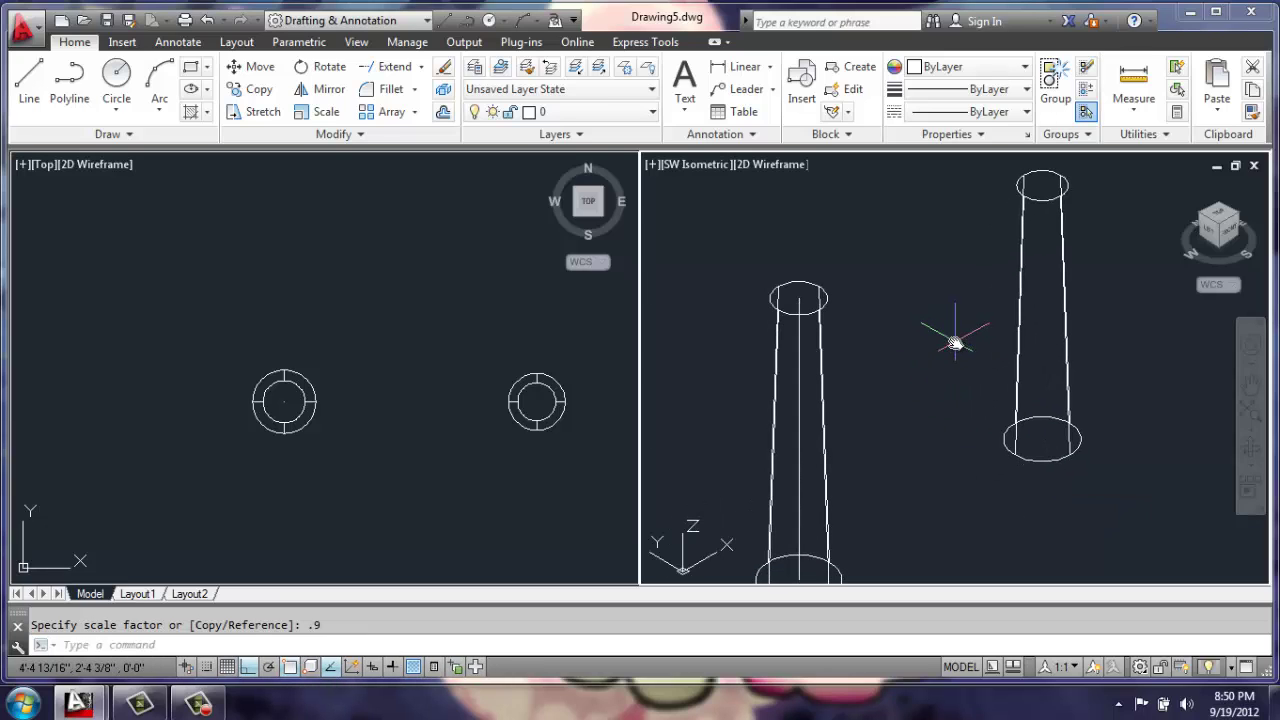
- Move the smaller column base-to-base into the centre of the larger column
{"action": "type", "text": "m"}
{"action": "key", "text": "Return"}
{"action": "left_click", "coordinate": [1104, 347]}
{"action": "left_click", "coordinate": [1002, 390]}
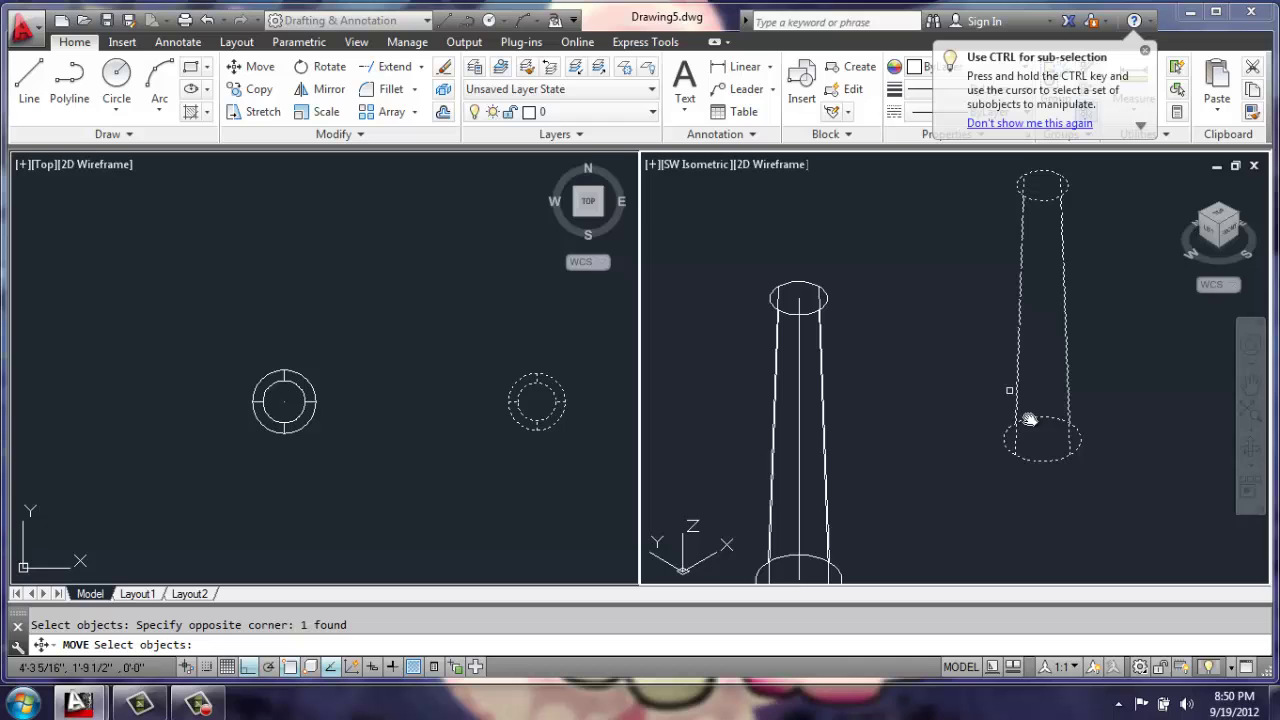
{"action": "key", "text": "Return"}
{"action": "left_click", "coordinate": [1044, 436]}
{"action": "scroll", "coordinate": [1044, 436], "scroll_direction": "down", "scroll_amount": 5}
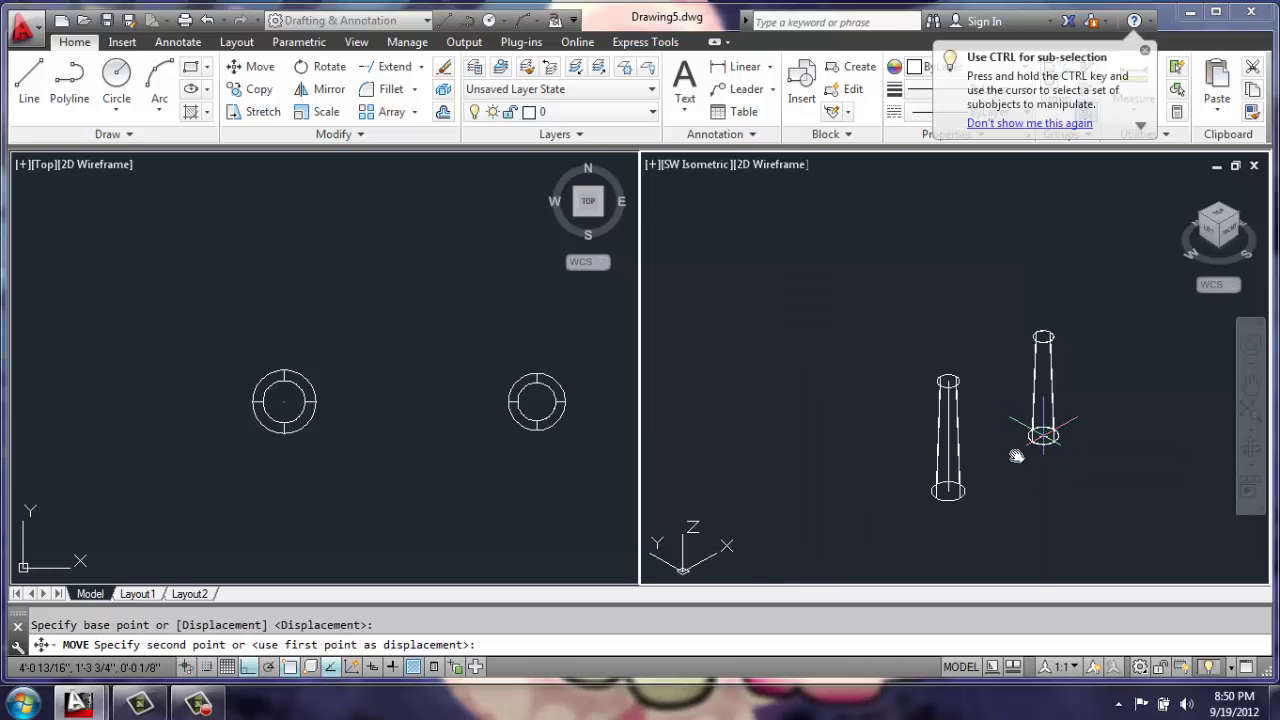
{"action": "scroll", "coordinate": [949, 511], "scroll_direction": "up", "scroll_amount": 5}
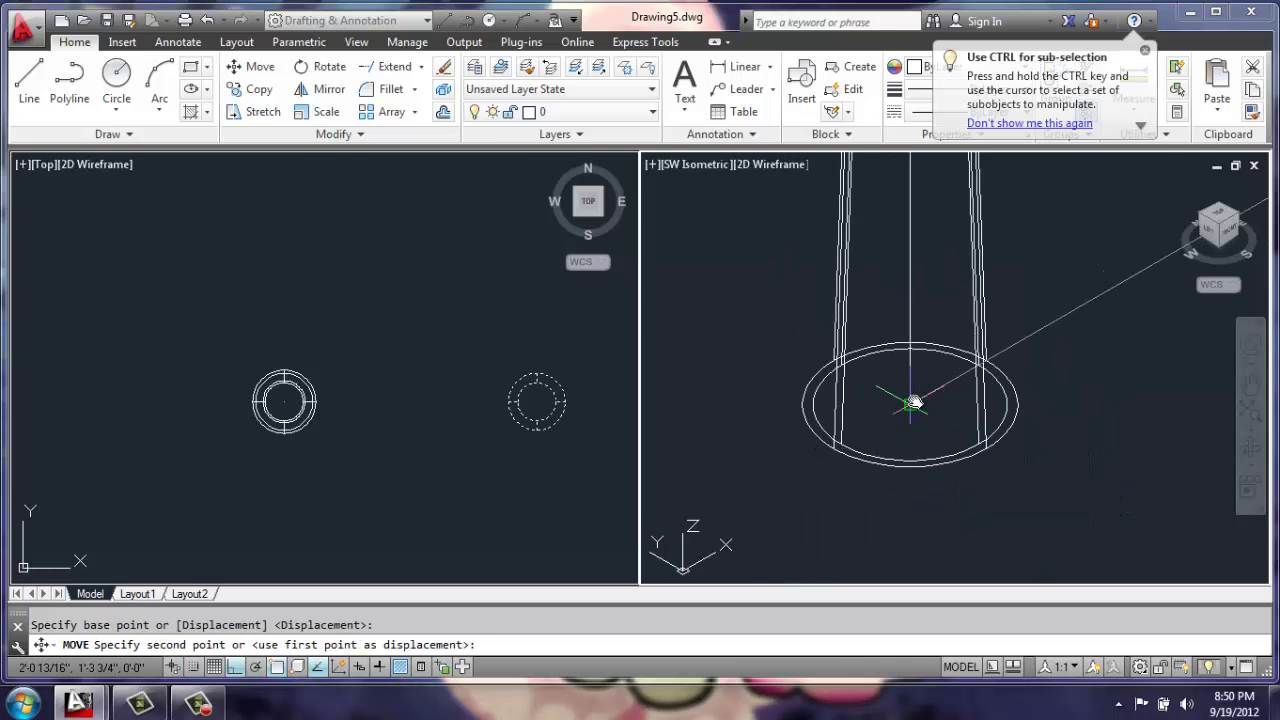
{"action": "left_click", "coordinate": [914, 400]}
{"action": "scroll", "coordinate": [942, 392], "scroll_direction": "down", "scroll_amount": 5}
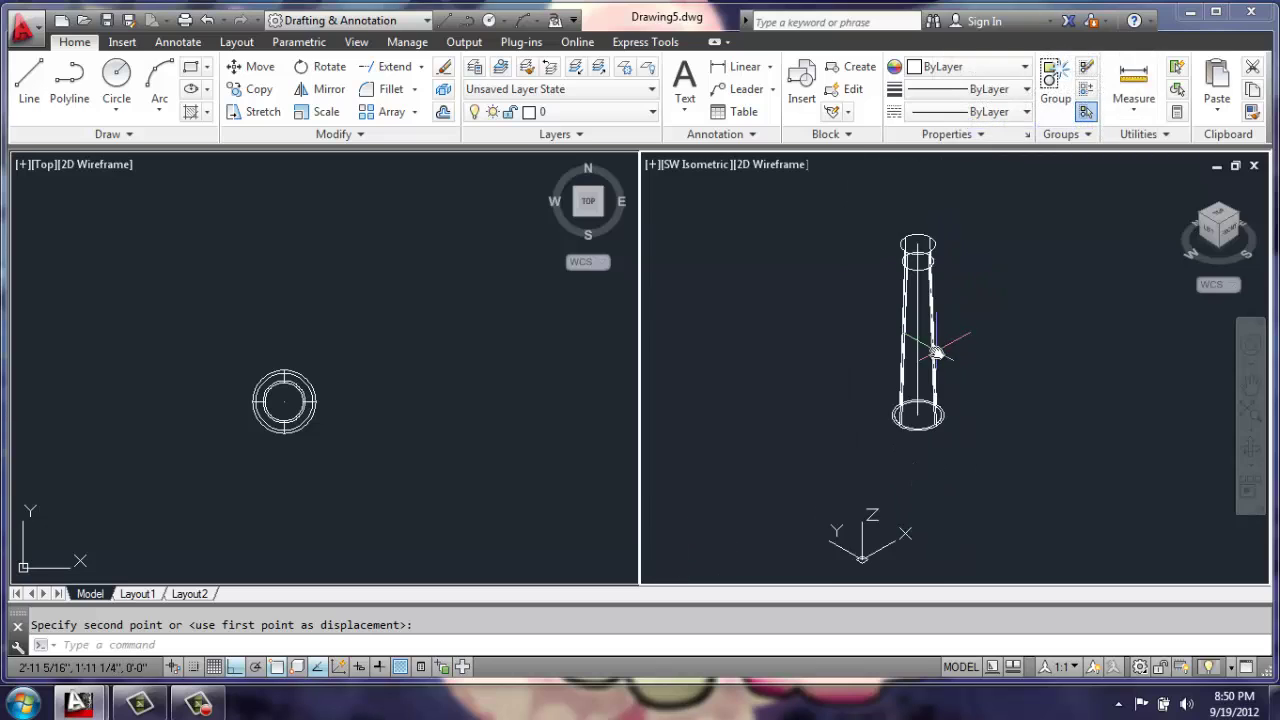
{"action": "scroll", "coordinate": [930, 272], "scroll_direction": "up", "scroll_amount": 2}
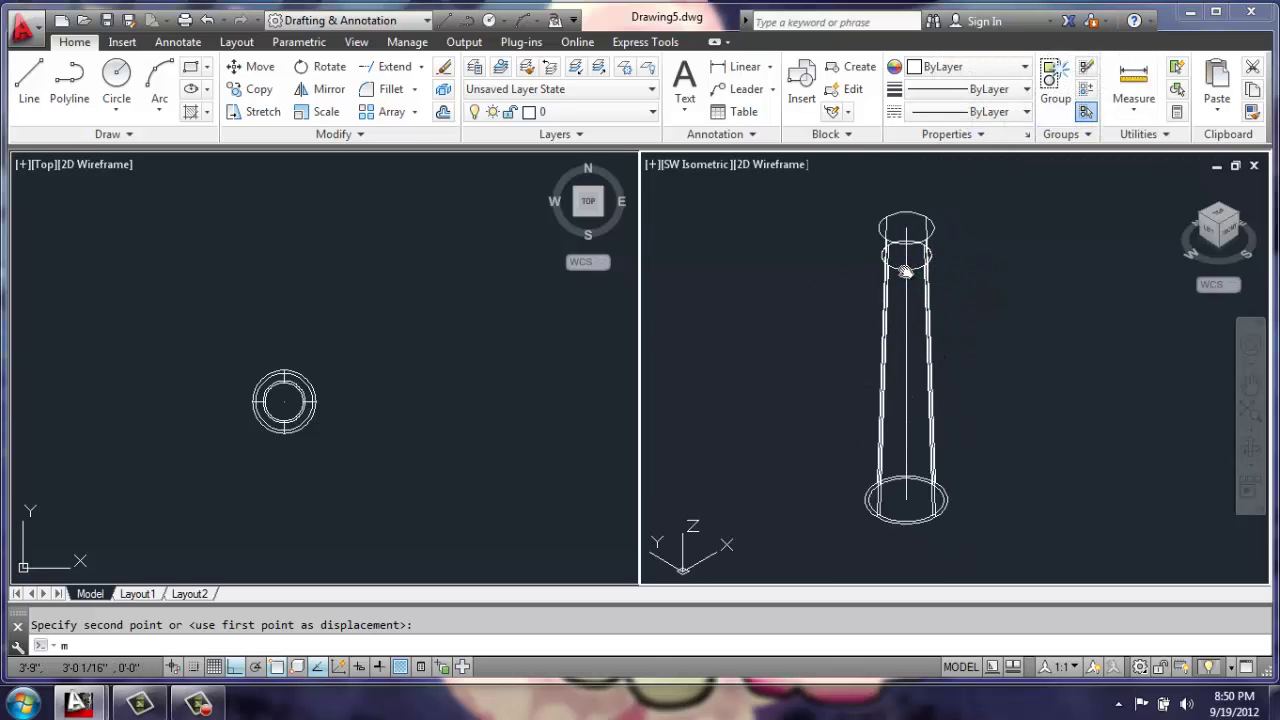
- Raise the inner column by 1 unit
{"action": "key", "text": "Return"}
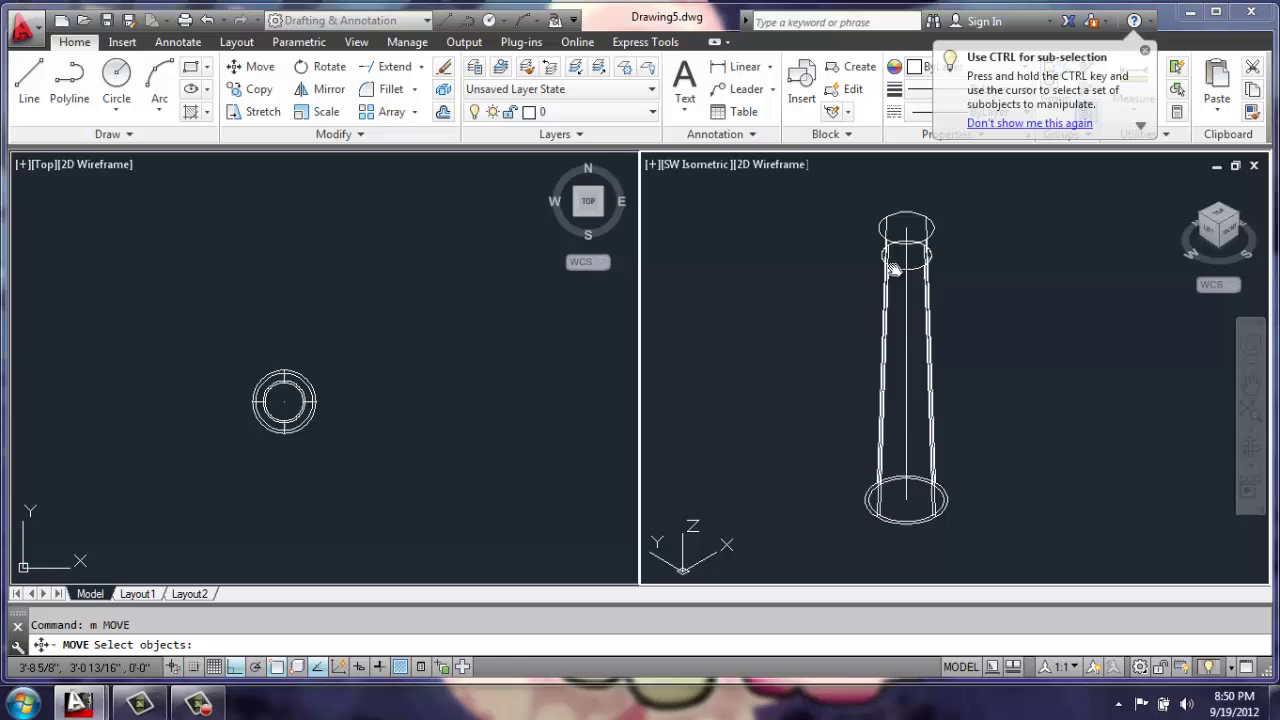
{"action": "left_click", "coordinate": [893, 268]}
{"action": "key", "text": "Return"}
{"action": "left_click", "coordinate": [906, 257]}
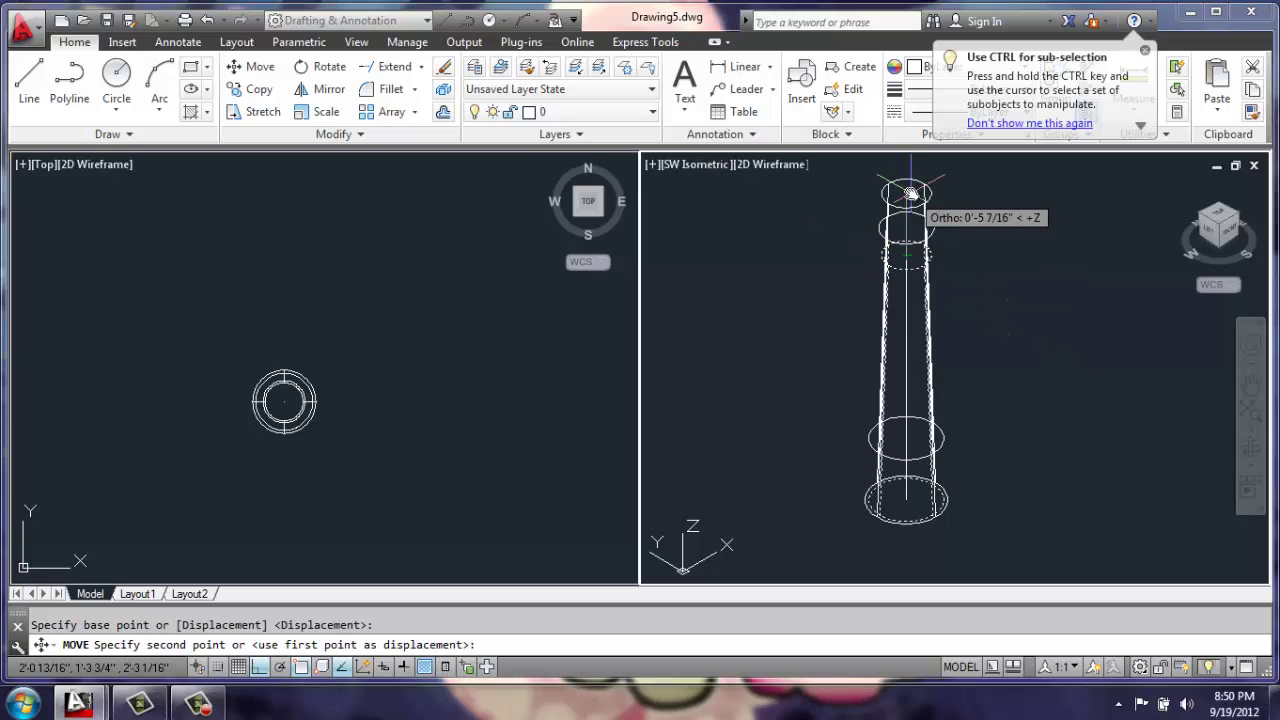
{"action": "key", "text": "Return"}
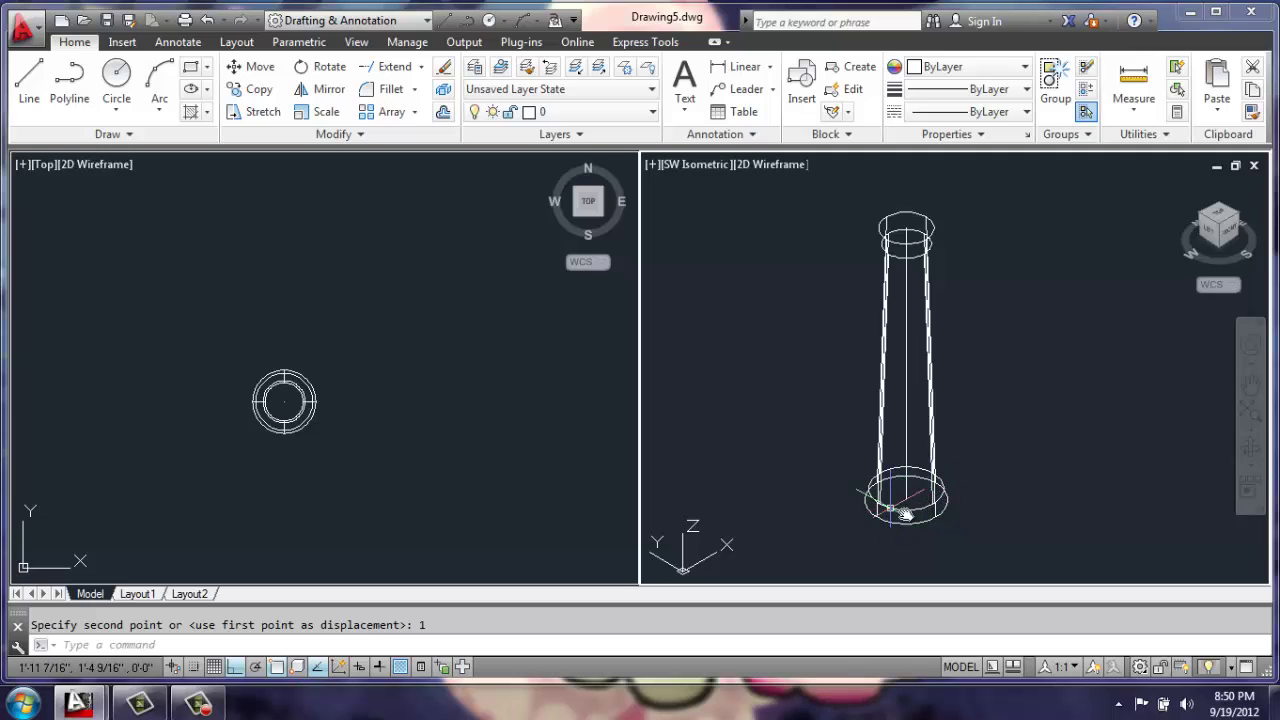
- Grip-stretch the top circle's centre up 1 unit and clear the selection
{"action": "scroll", "coordinate": [914, 206], "scroll_direction": "up", "scroll_amount": 5}
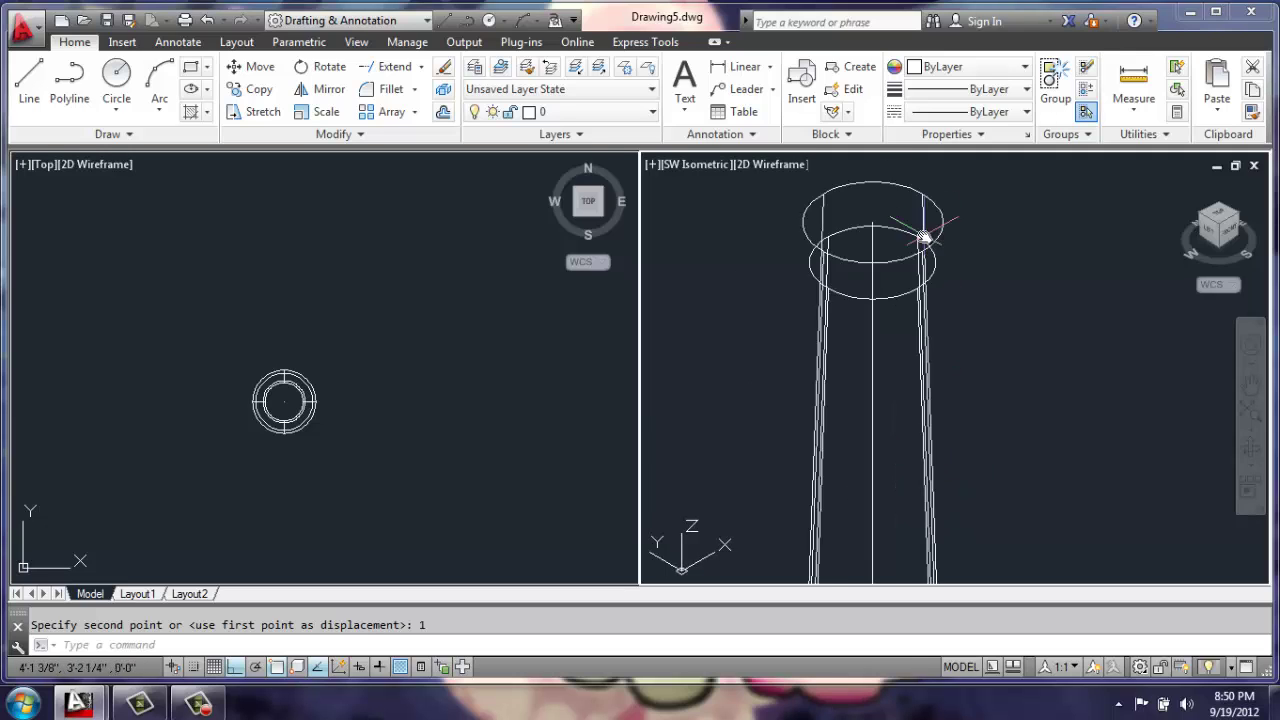
{"action": "left_click", "coordinate": [859, 337]}
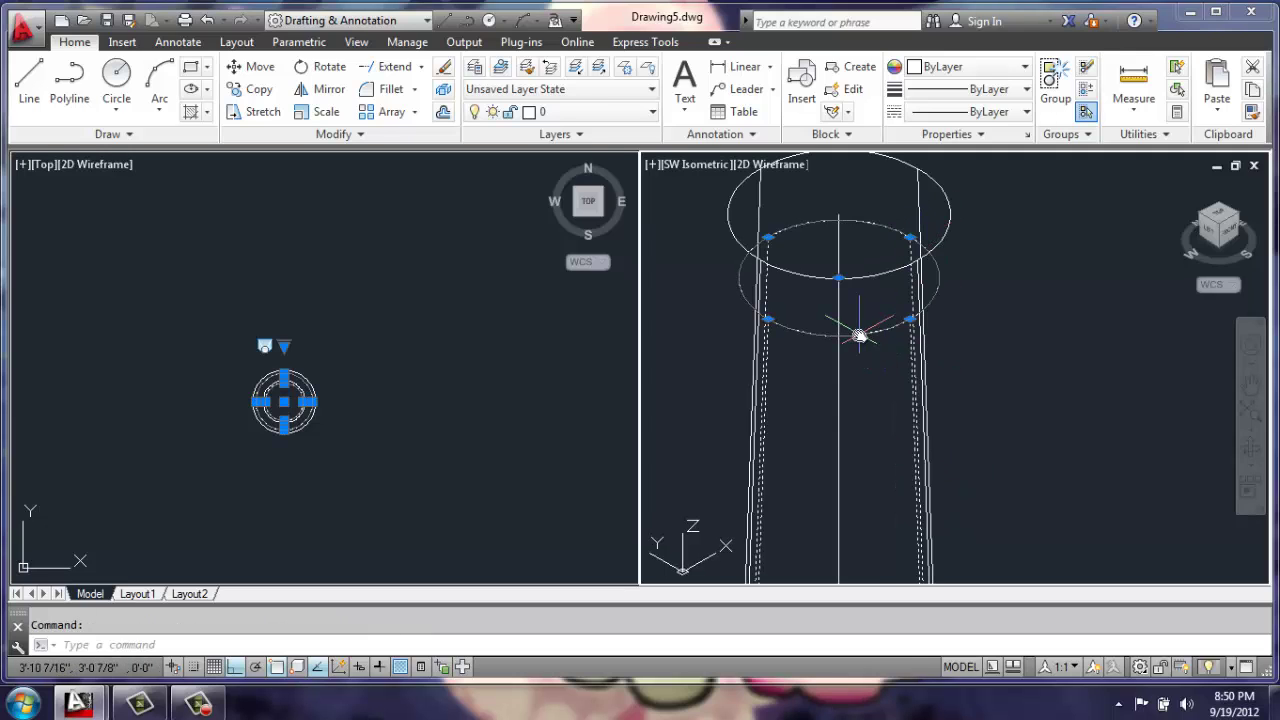
{"action": "left_click", "coordinate": [839, 276]}
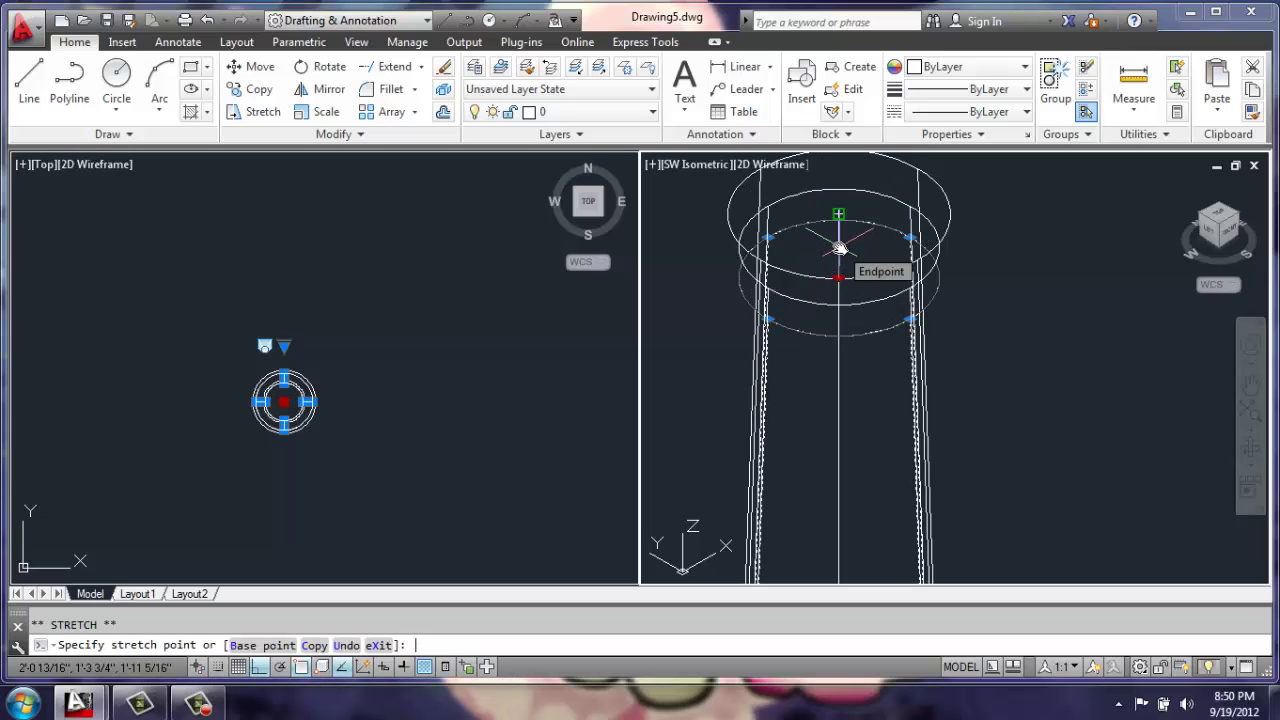
{"action": "type", "text": "1"}
{"action": "key", "text": "Return"}
{"action": "scroll", "coordinate": [840, 248], "scroll_direction": "down", "scroll_amount": 5}
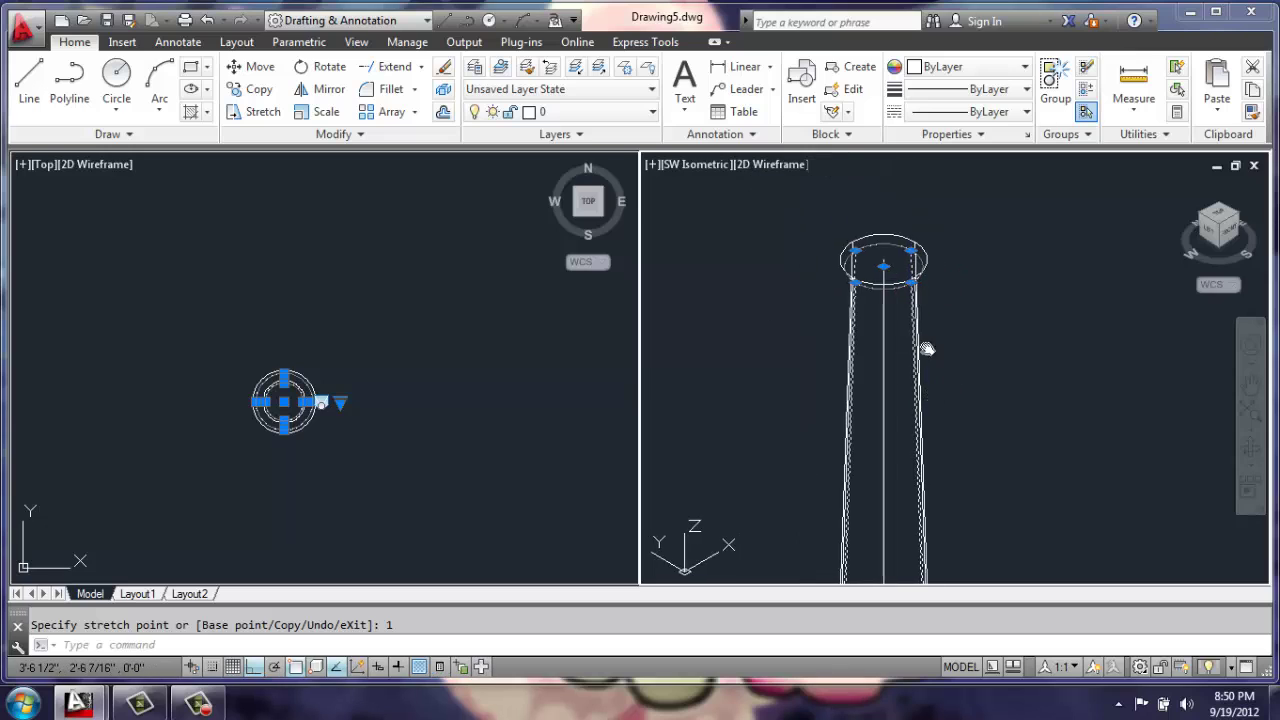
{"action": "scroll", "coordinate": [924, 386], "scroll_direction": "up", "scroll_amount": 3}
{"action": "scroll", "coordinate": [934, 349], "scroll_direction": "down", "scroll_amount": 3}
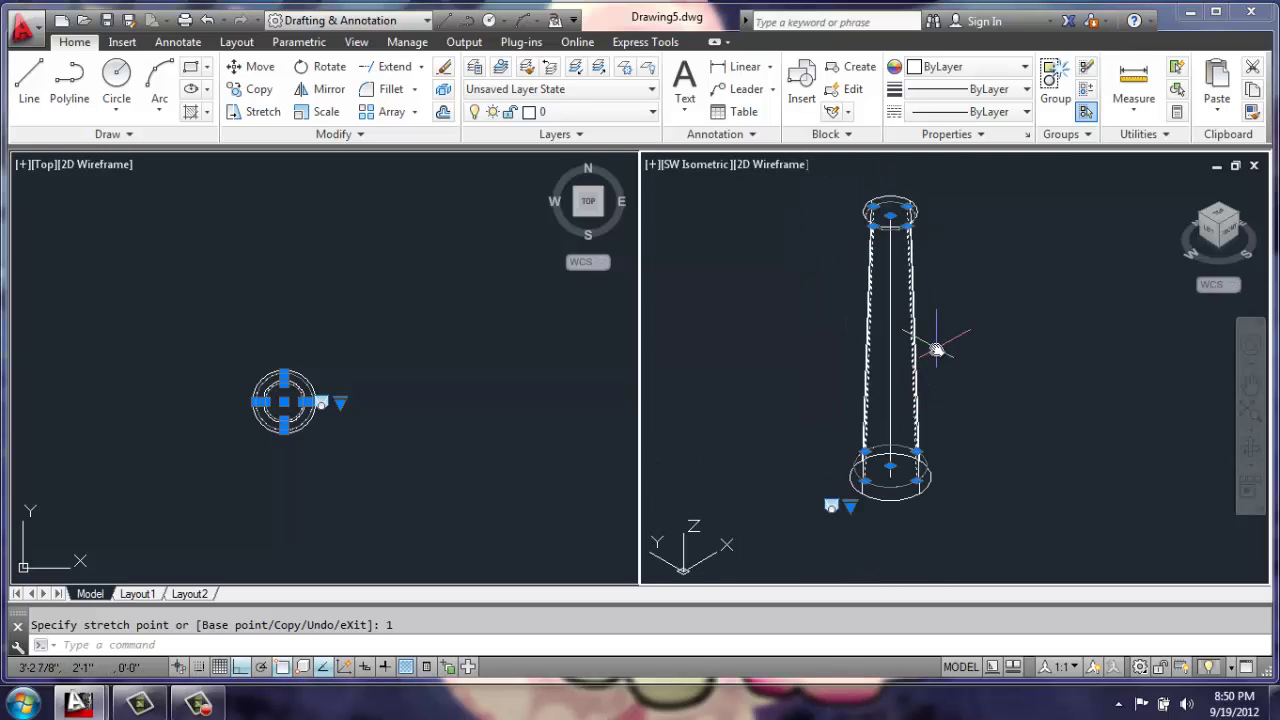
{"action": "key", "text": "Escape"}
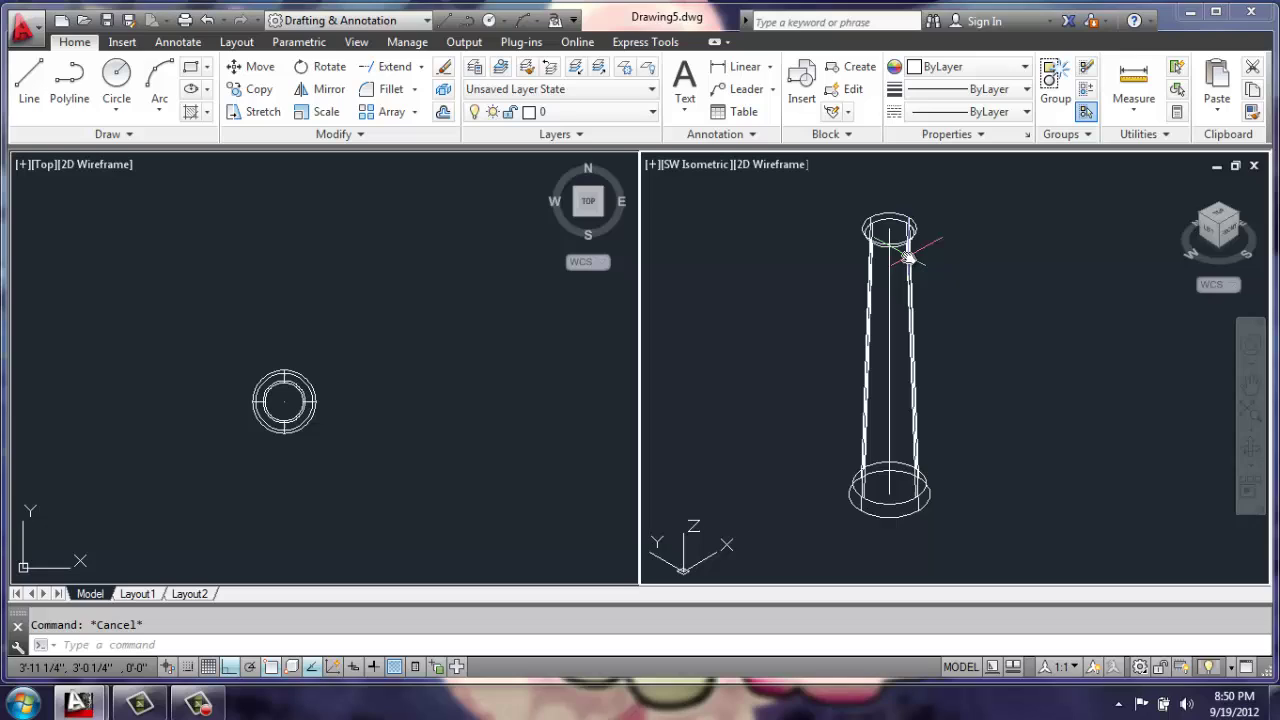
{"action": "scroll", "coordinate": [916, 242], "scroll_direction": "up", "scroll_amount": 2}
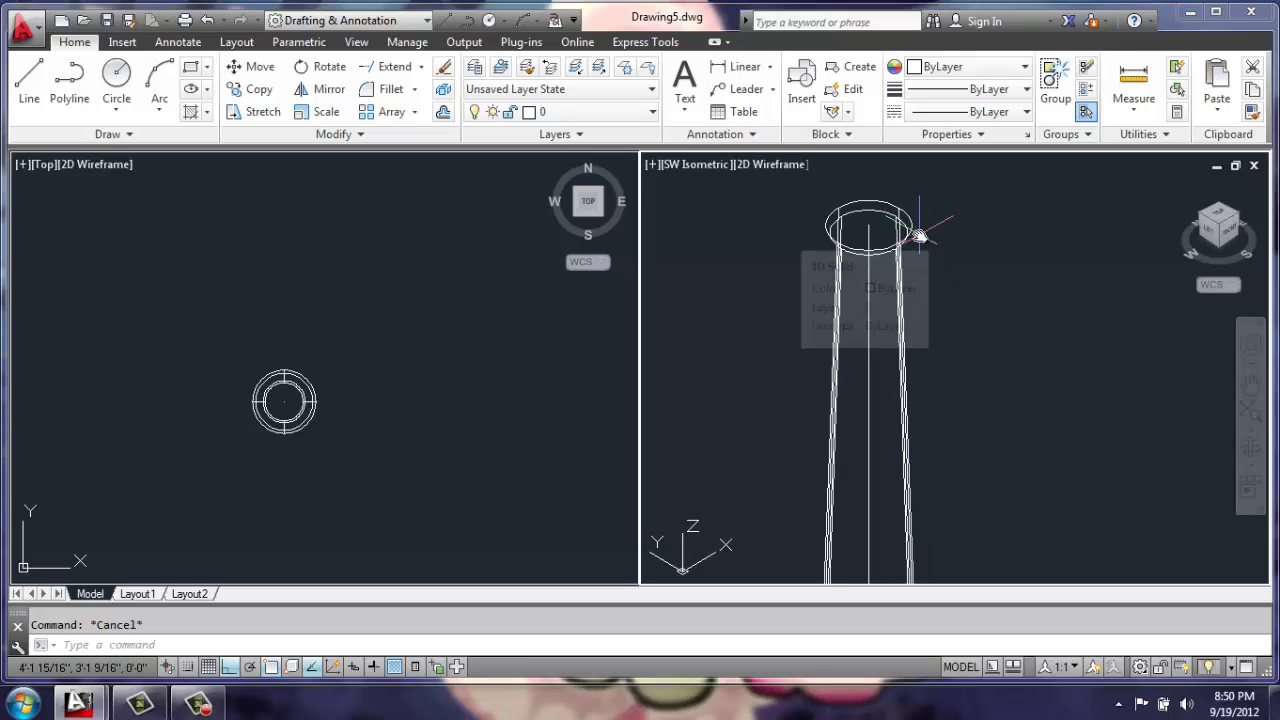
- Subtract the nested inner column from the outer column, leaving a hollow tapered tube
{"action": "type", "text": "subtrac"}
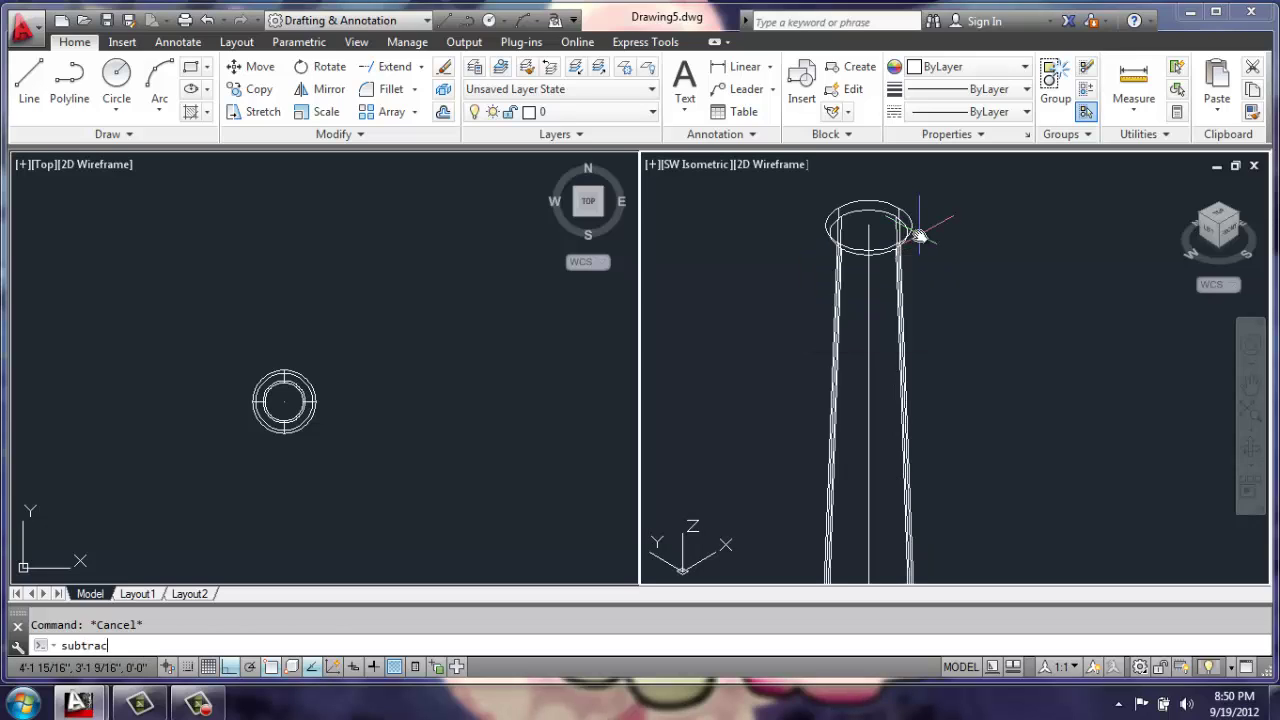
{"action": "type", "text": "t"}
{"action": "key", "text": "Return"}
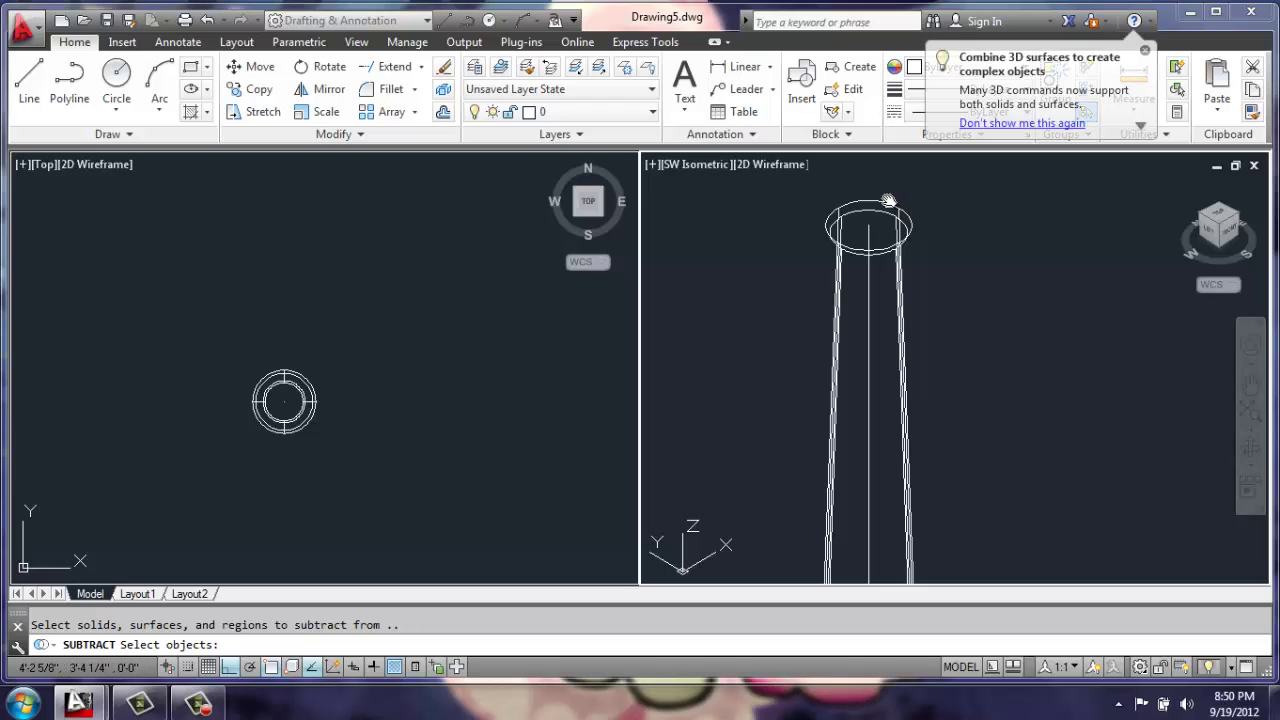
{"action": "left_click", "coordinate": [885, 204]}
{"action": "key", "text": "Return"}
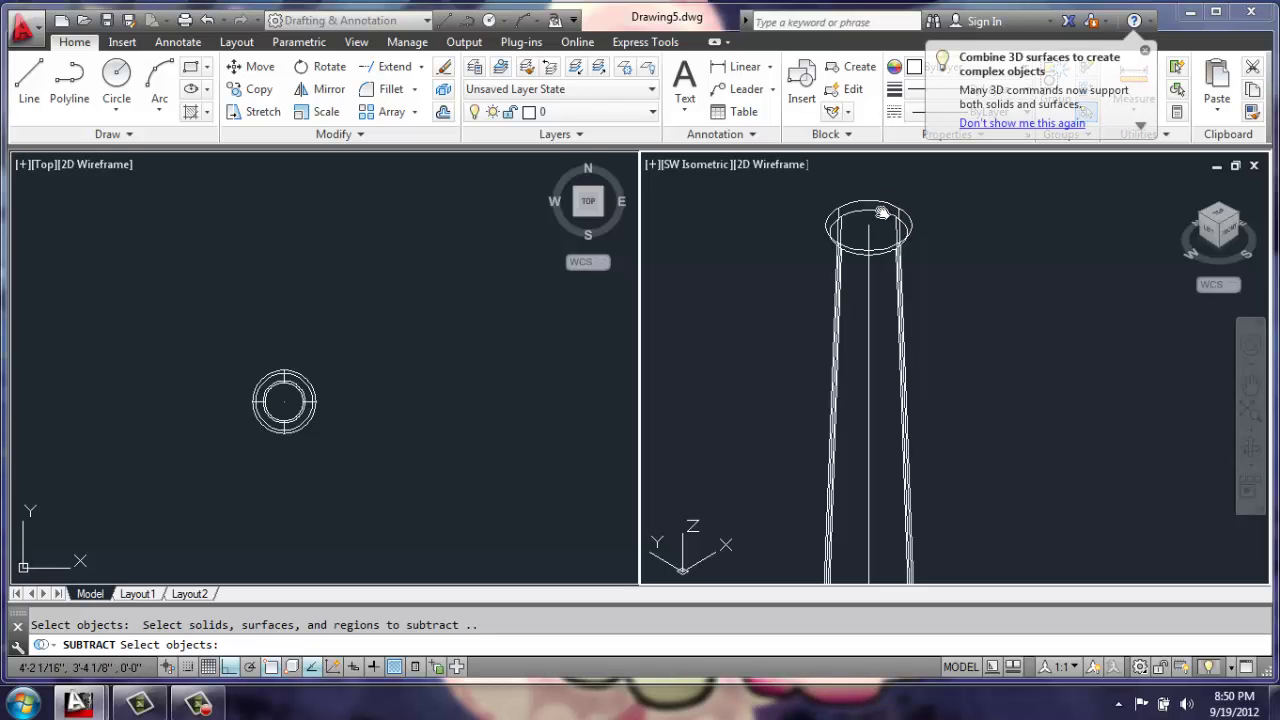
{"action": "left_click", "coordinate": [881, 212]}
{"action": "key", "text": "Return"}
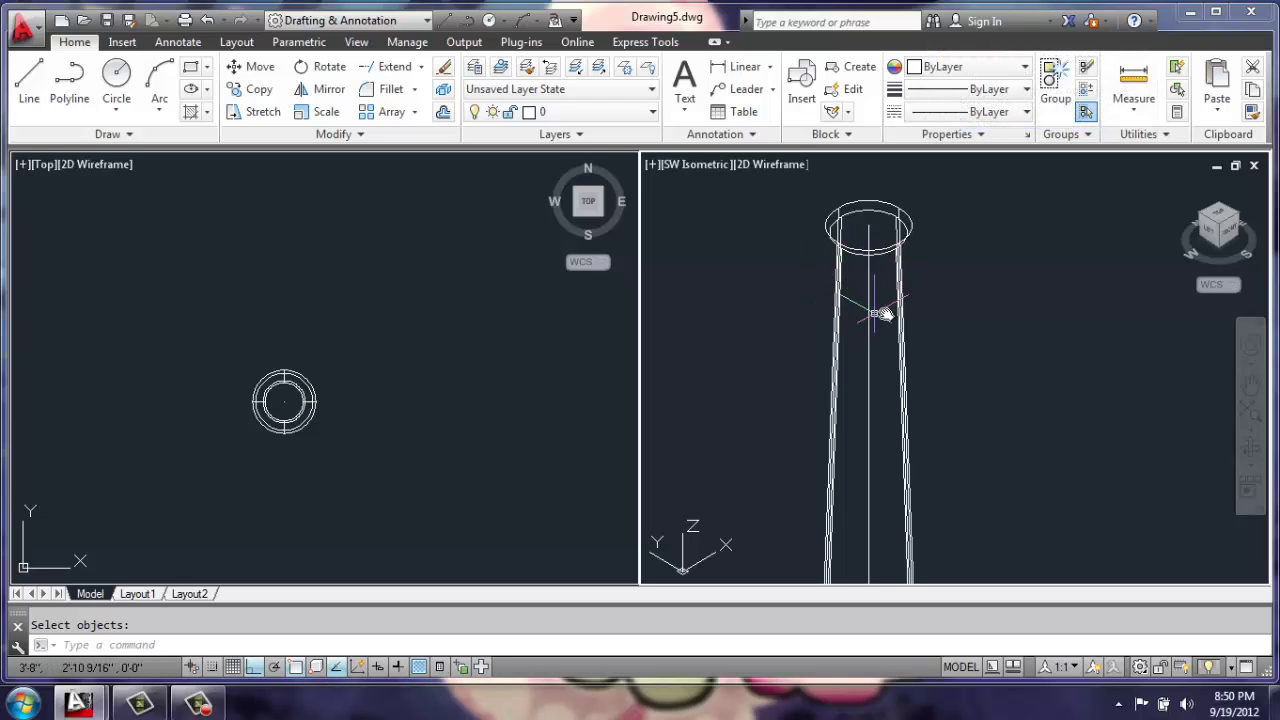
{"action": "scroll", "coordinate": [914, 271], "scroll_direction": "down", "scroll_amount": 4}
{"action": "middle_click_drag", "start_coordinate": [948, 270], "coordinate": [857, 303]}
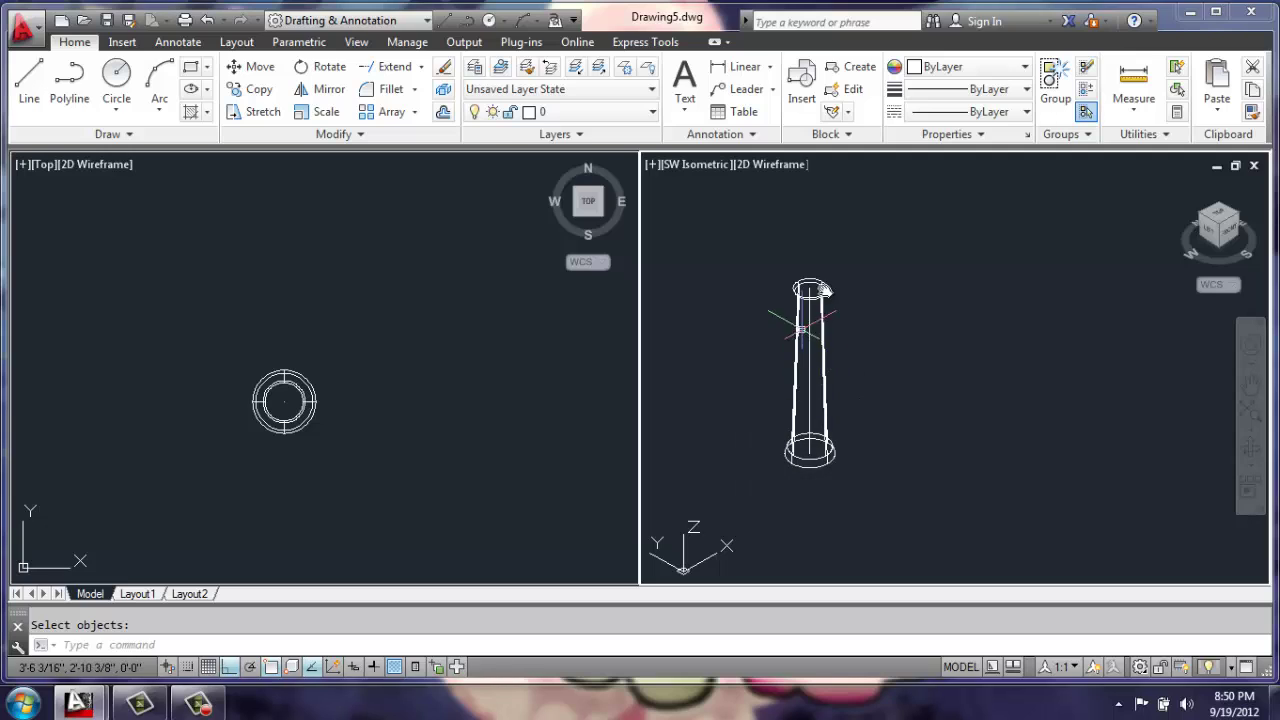
{"action": "scroll", "coordinate": [800, 285], "scroll_direction": "up", "scroll_amount": 3}
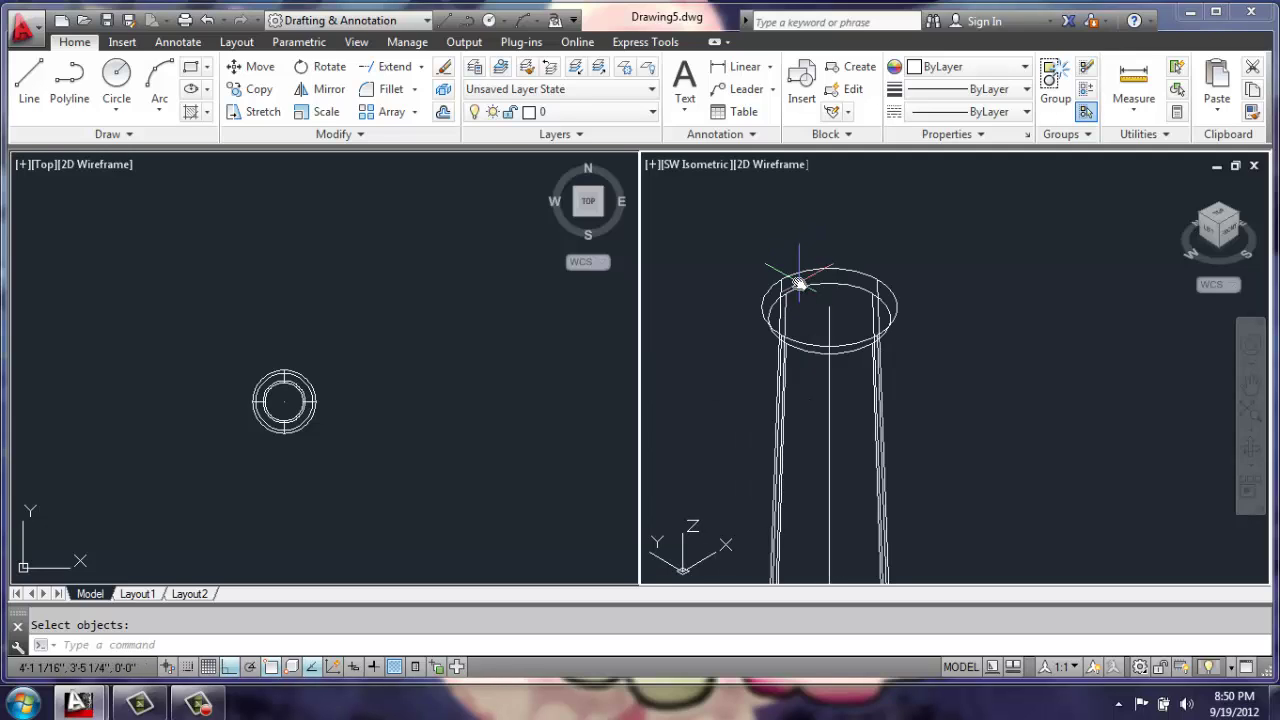
- Draw a radius-1 circle on the tube top and extrude it 0.25 into a cap disc
{"action": "left_click", "coordinate": [116, 80]}
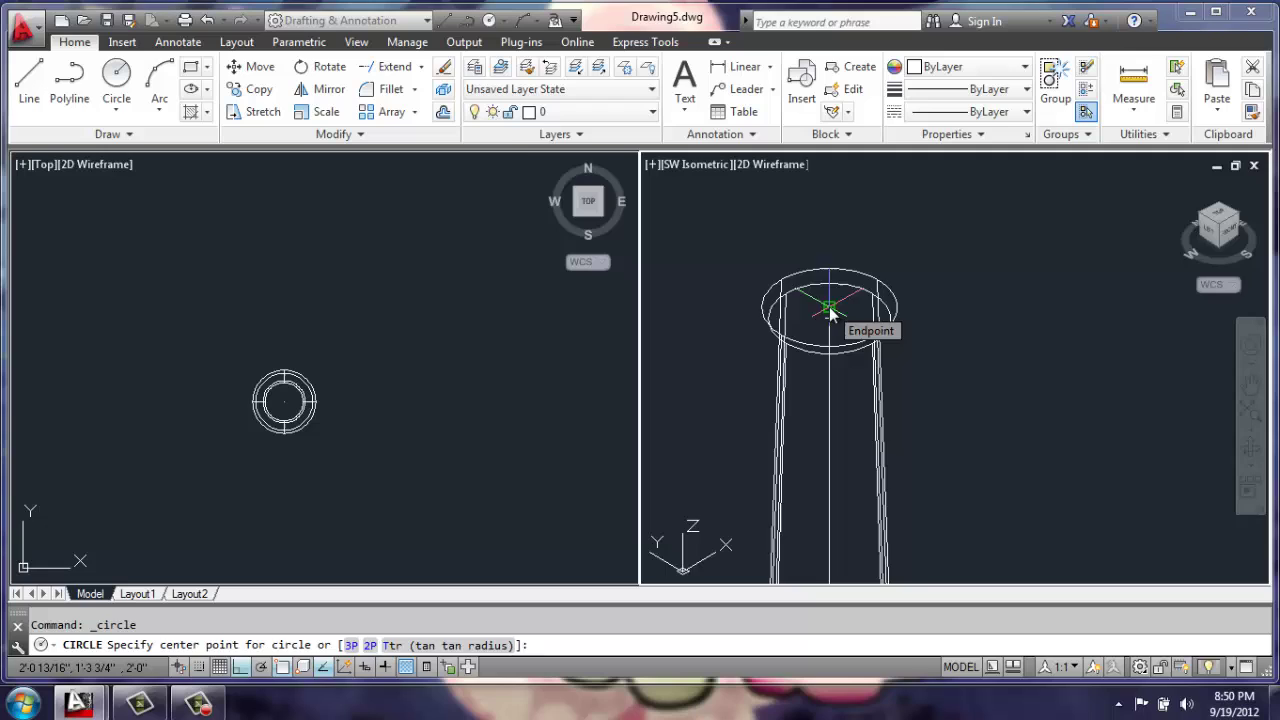
{"action": "left_click", "coordinate": [829, 307]}
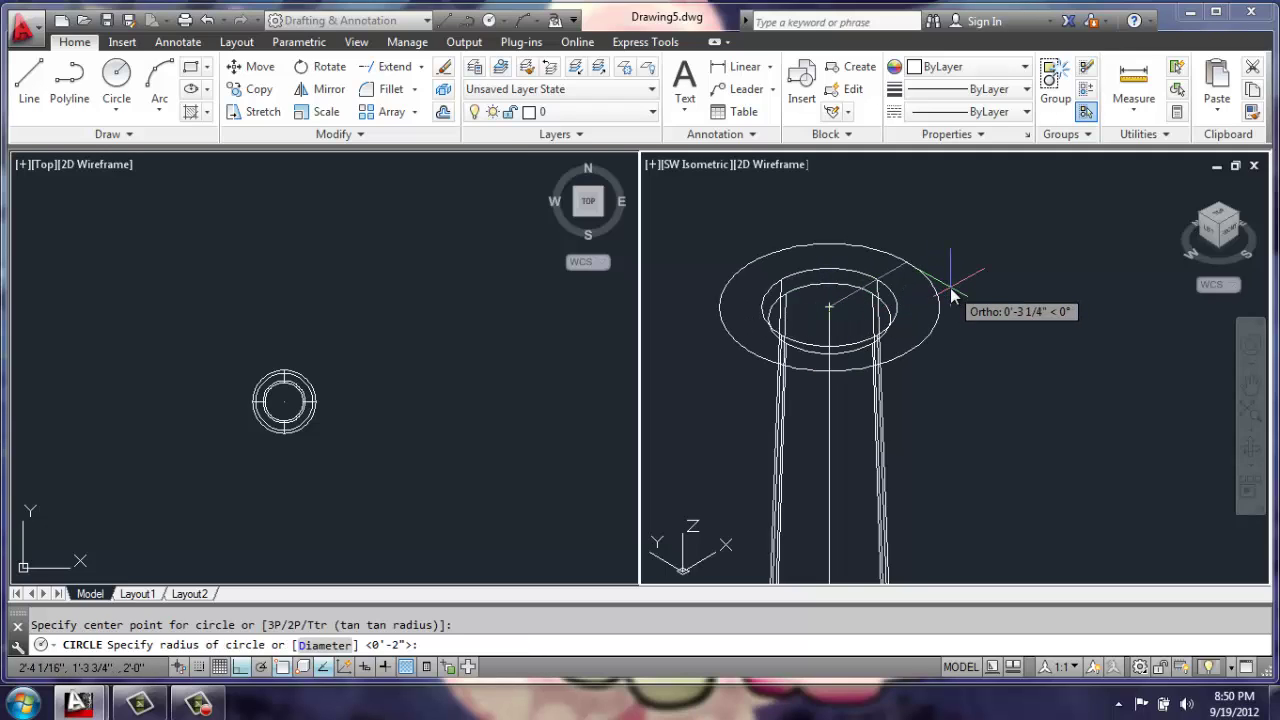
{"action": "type", "text": "1"}
{"action": "key", "text": "Return"}
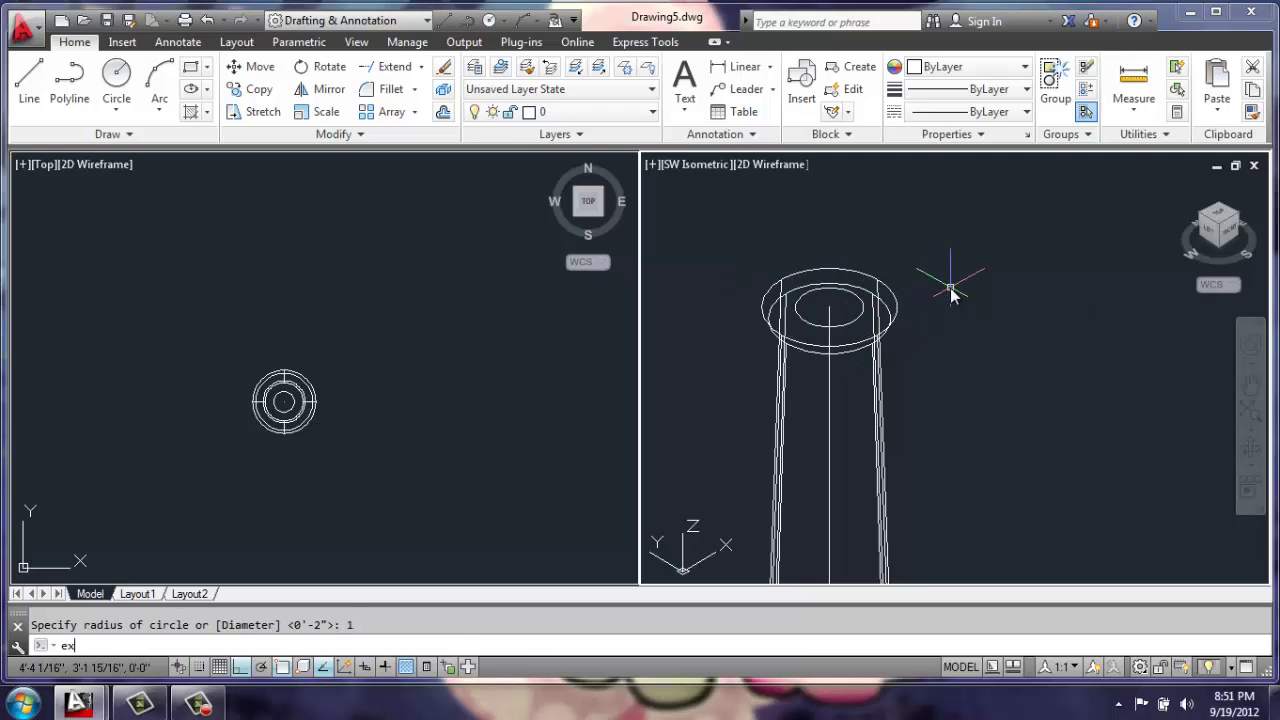
{"action": "type", "text": "ext"}
{"action": "key", "text": "Return"}
{"action": "left_click", "coordinate": [857, 318]}
{"action": "key", "text": "Return"}
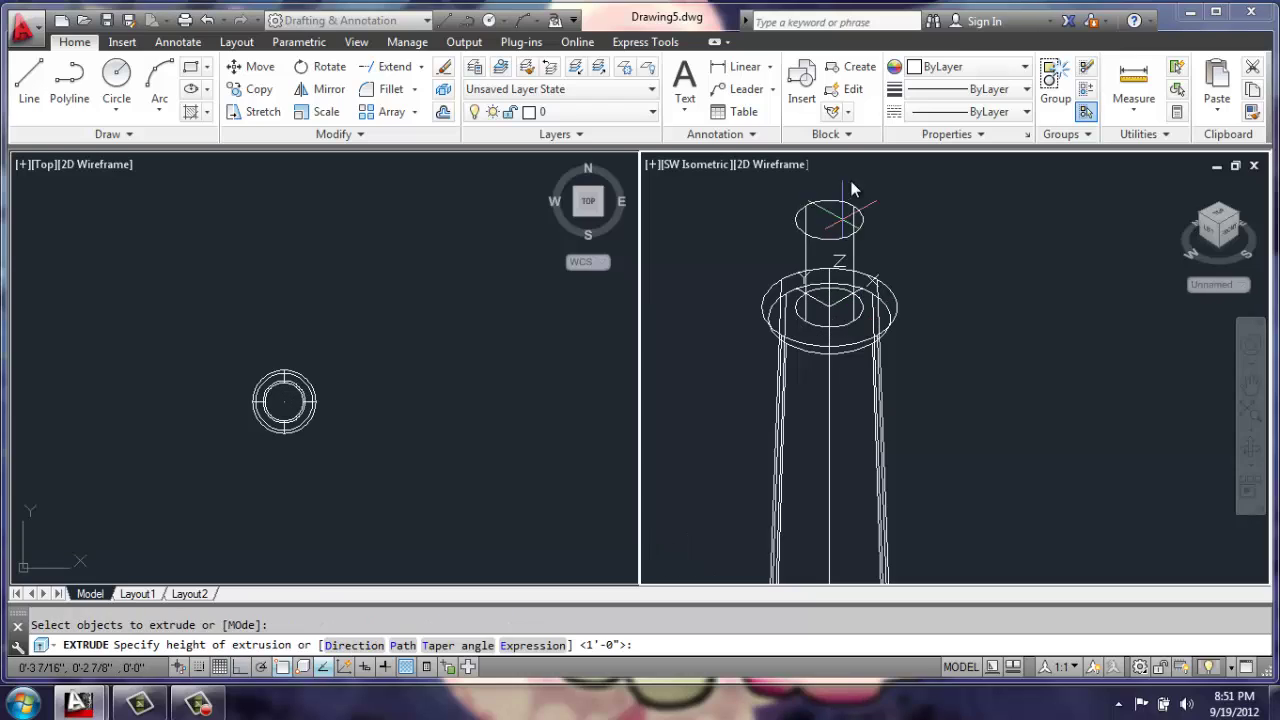
{"action": "type", "text": ".2"}
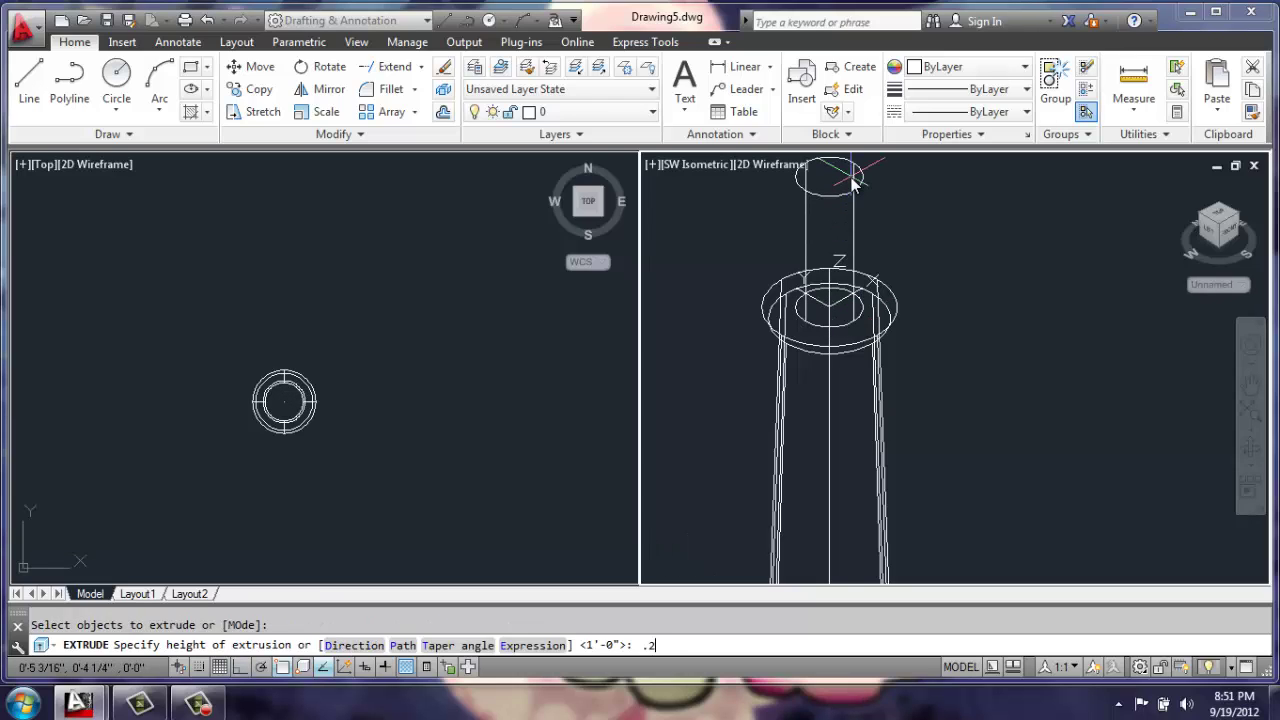
{"action": "type", "text": "5"}
{"action": "key", "text": "Return"}
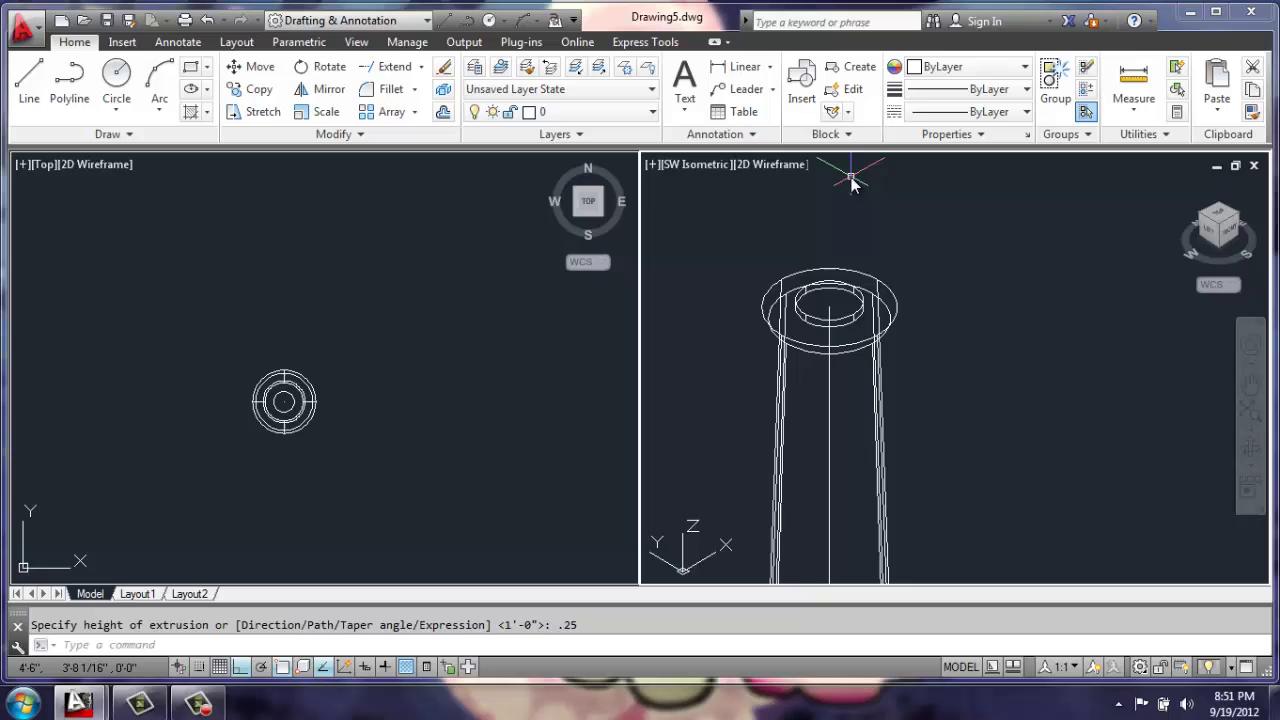
- Draw a radius-0.25 circle at the disc's centre and extrude it 12 units into a rod
{"action": "type", "text": "c"}
{"action": "key", "text": "Return"}
{"action": "scroll", "coordinate": [831, 307], "scroll_direction": "up", "scroll_amount": 3}
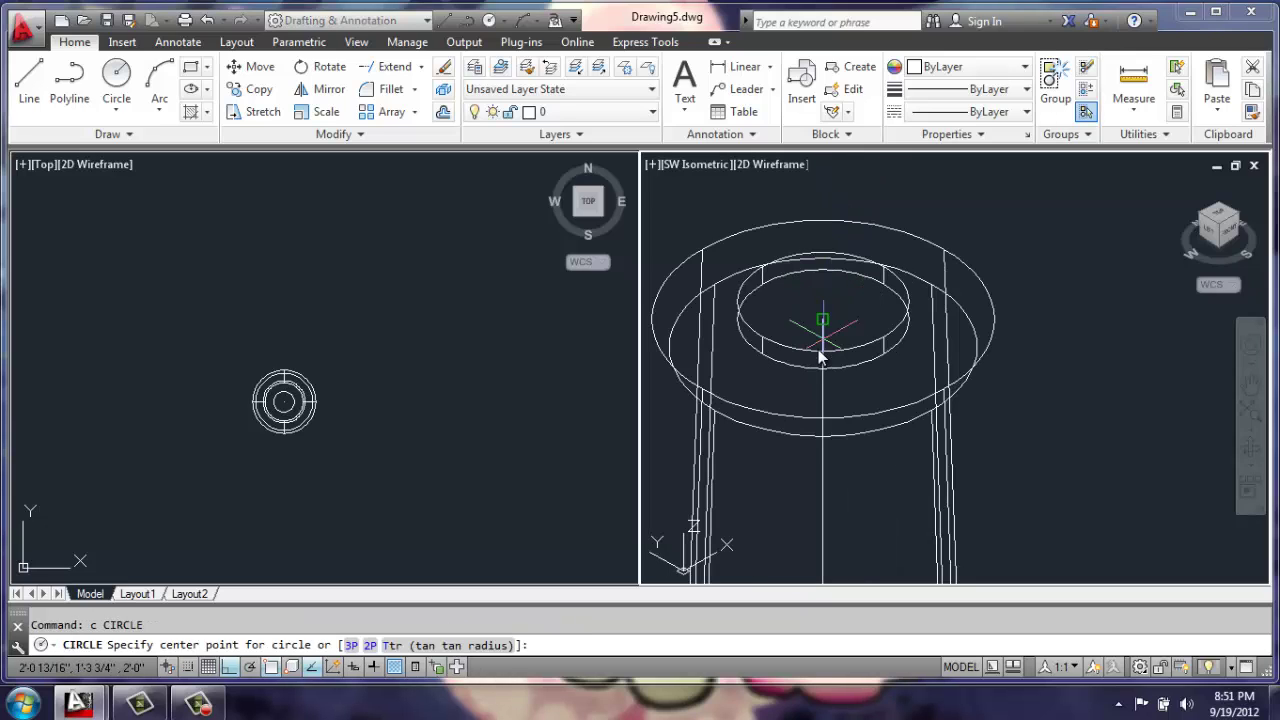
{"action": "left_click", "coordinate": [823, 304]}
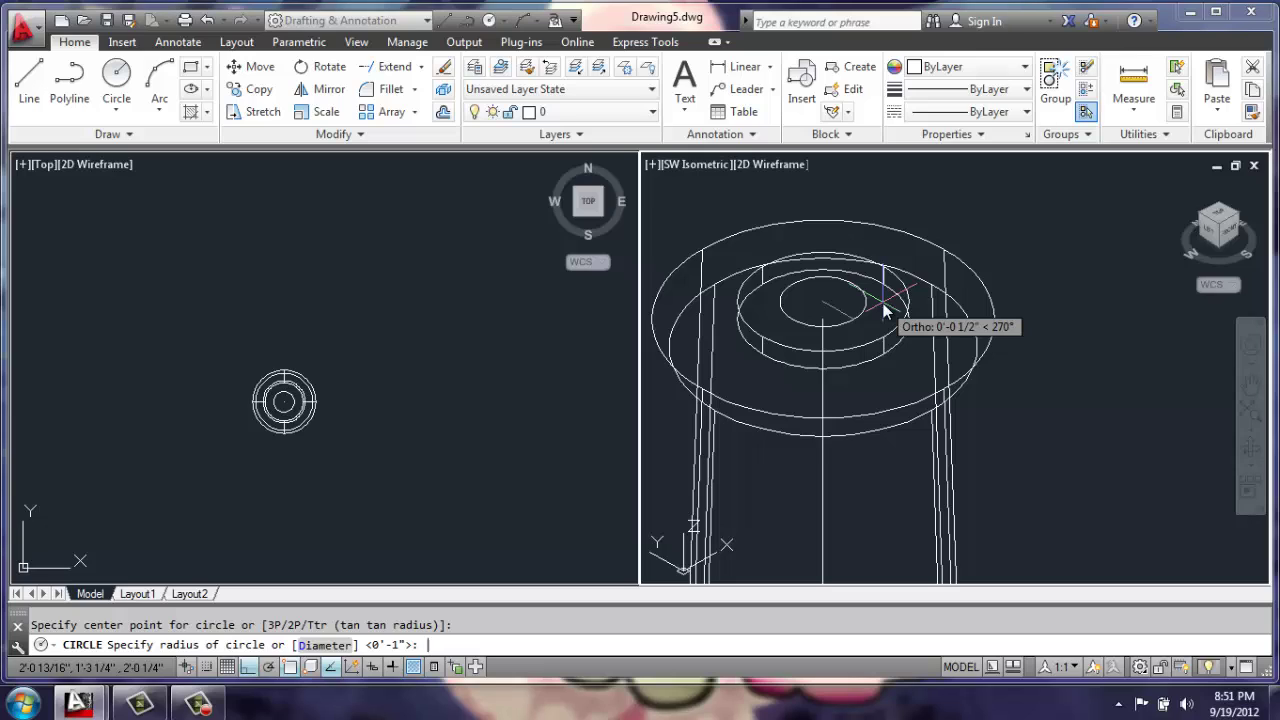
{"action": "type", "text": ".25"}
{"action": "key", "text": "Return"}
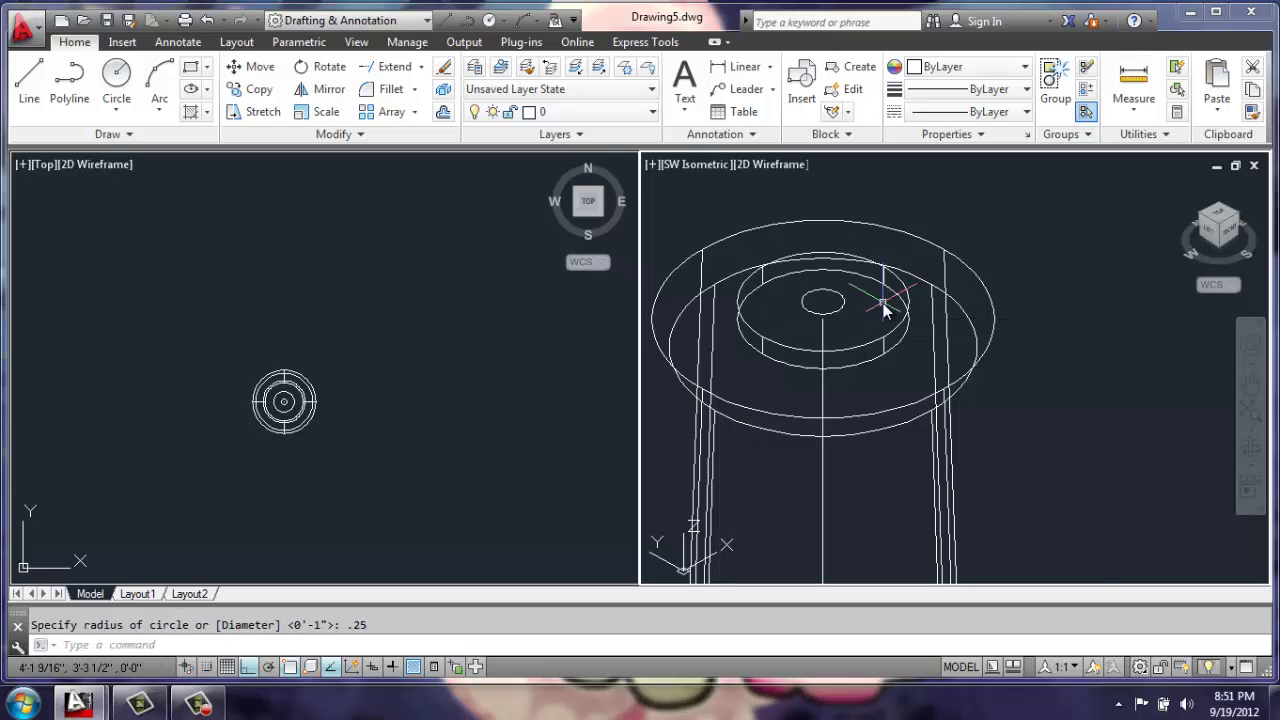
{"action": "type", "text": "ext"}
{"action": "key", "text": "Return"}
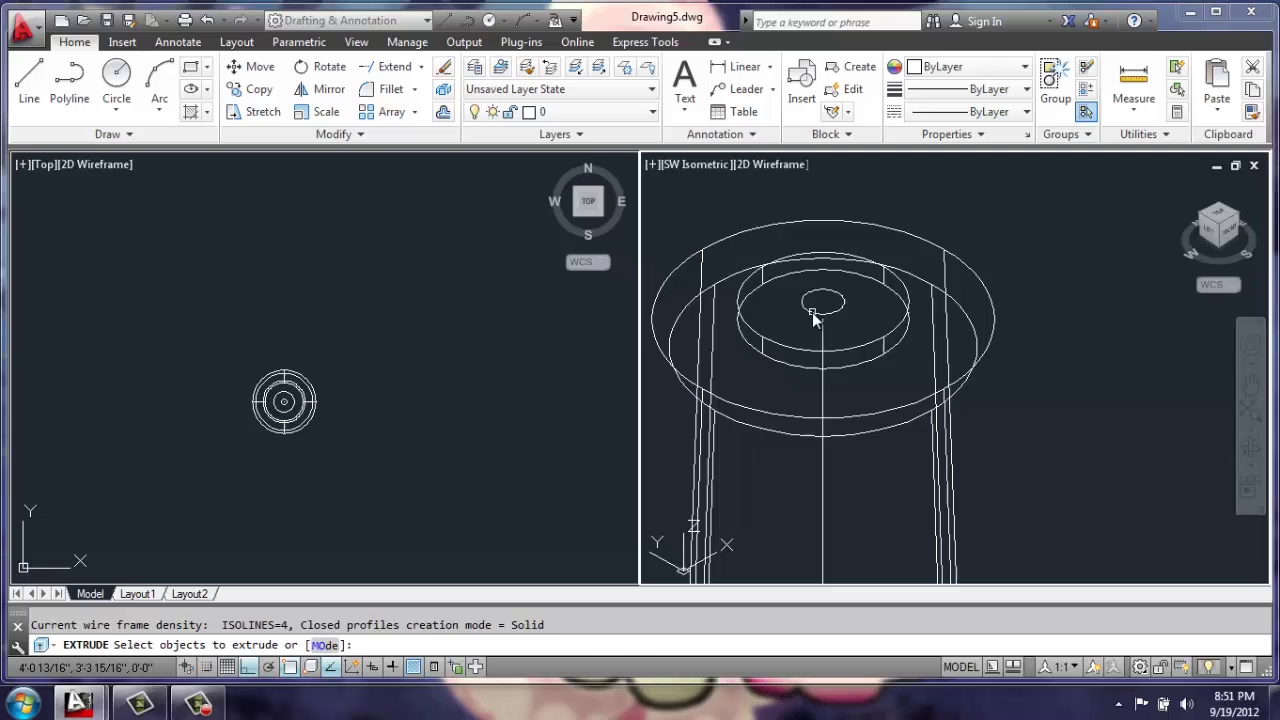
{"action": "left_click", "coordinate": [815, 318]}
{"action": "key", "text": "Return"}
{"action": "scroll", "coordinate": [821, 248], "scroll_direction": "down", "scroll_amount": 4}
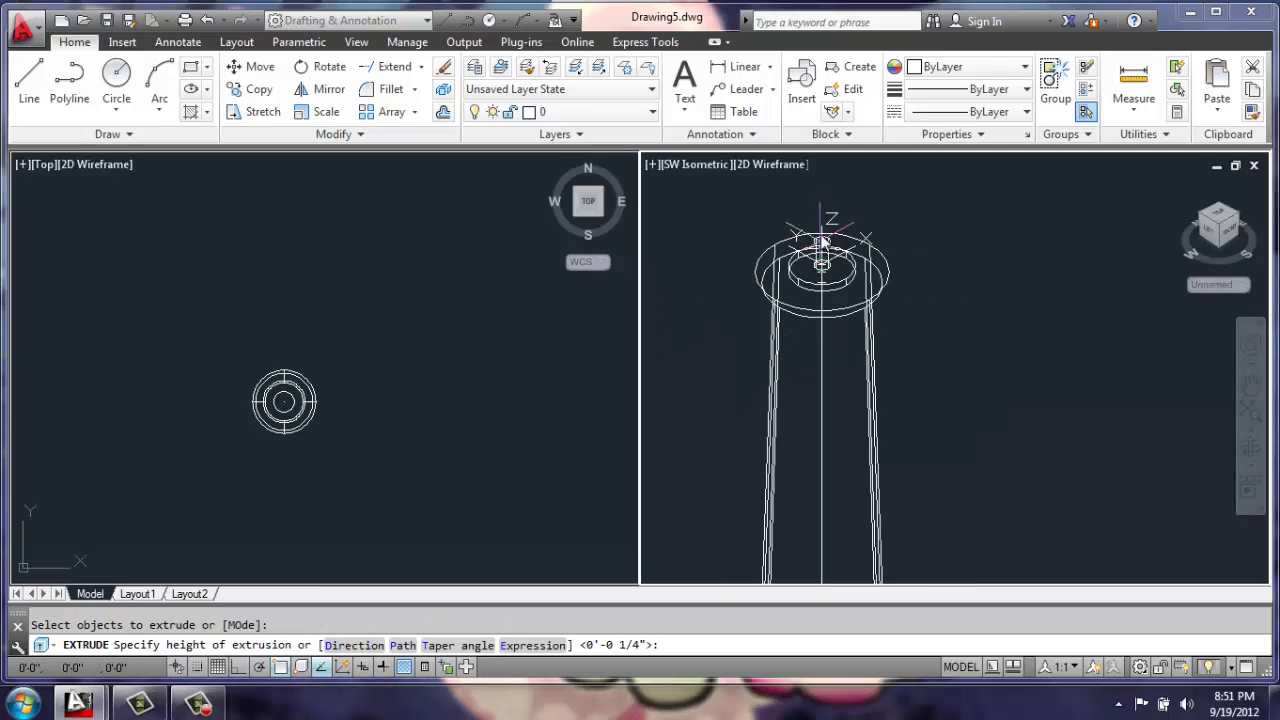
{"action": "type", "text": "12"}
{"action": "key", "text": "Return"}
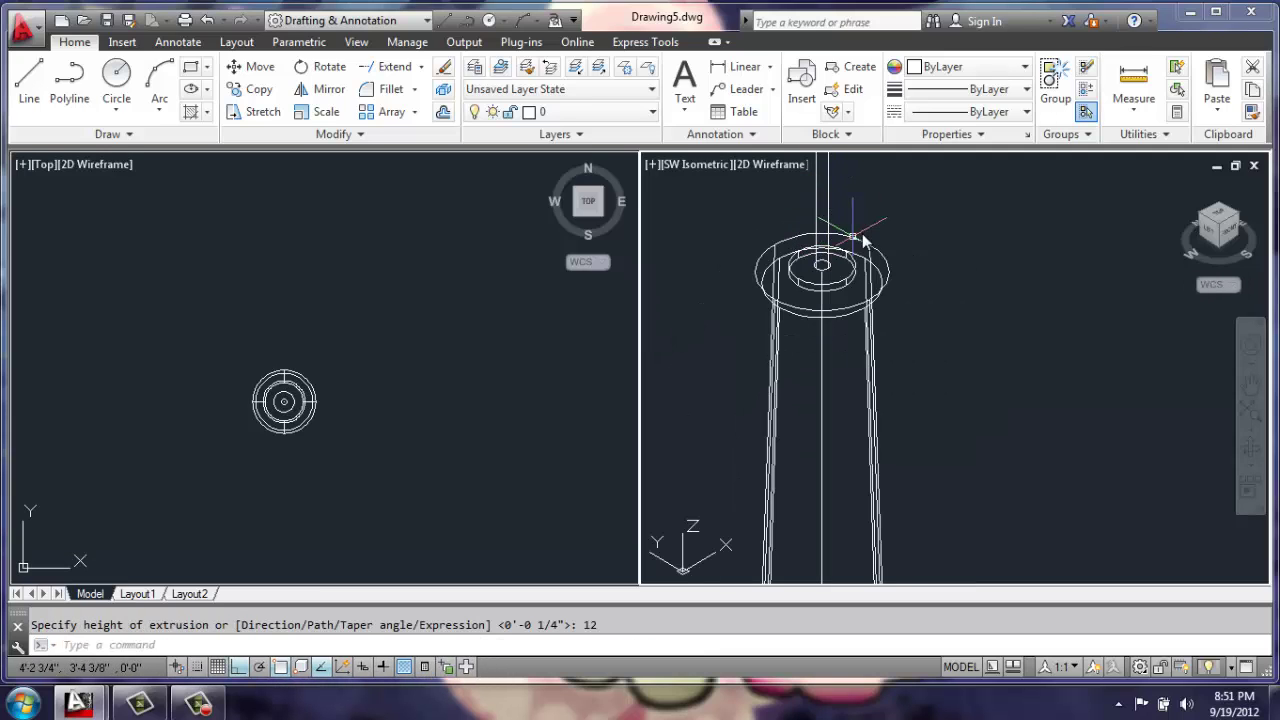
{"action": "middle_click_drag", "start_coordinate": [854, 240], "coordinate": [864, 505]}
{"action": "scroll", "coordinate": [869, 234], "scroll_direction": "down", "scroll_amount": 2}
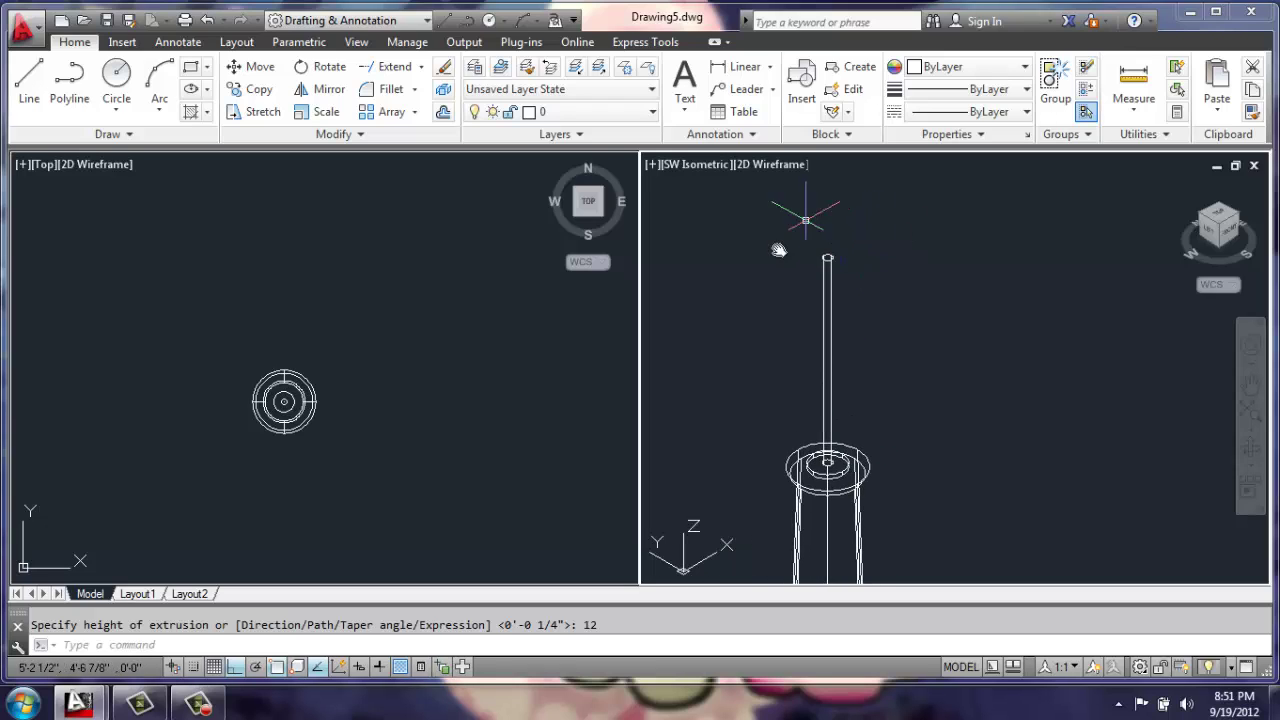
- Draw a radius-10 circle centred on the rod's top
{"action": "right_click", "coordinate": [833, 252]}
{"action": "key", "text": "Escape"}
{"action": "type", "text": "c"}
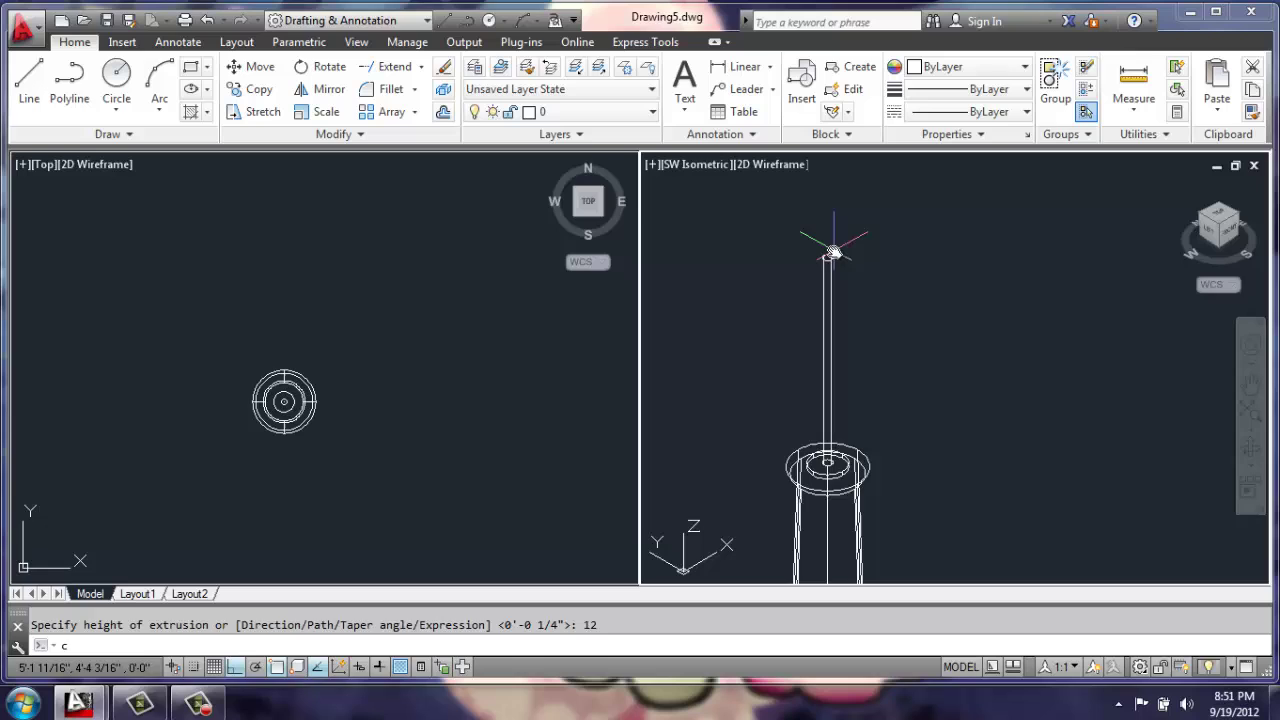
{"action": "key", "text": "Return"}
{"action": "scroll", "coordinate": [832, 254], "scroll_direction": "up", "scroll_amount": 4}
{"action": "left_click", "coordinate": [832, 254]}
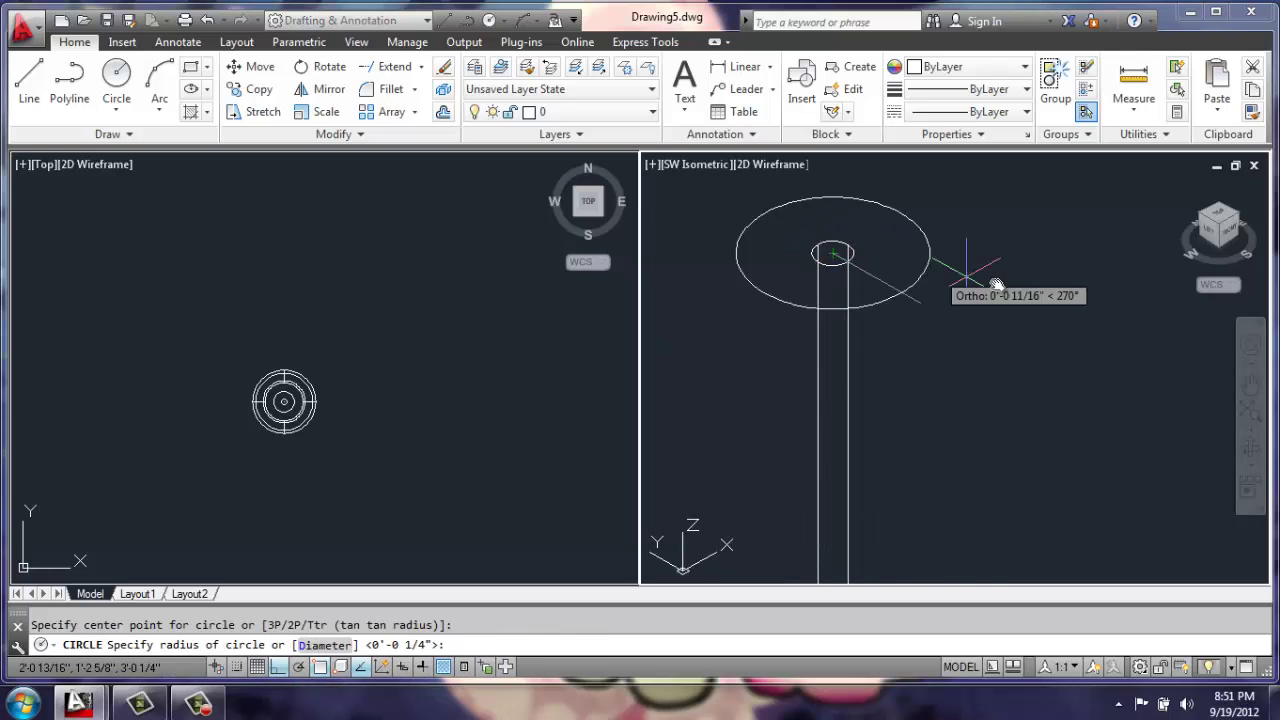
{"action": "scroll", "coordinate": [994, 285], "scroll_direction": "down", "scroll_amount": 3}
{"action": "scroll", "coordinate": [1034, 283], "scroll_direction": "up", "scroll_amount": 2}
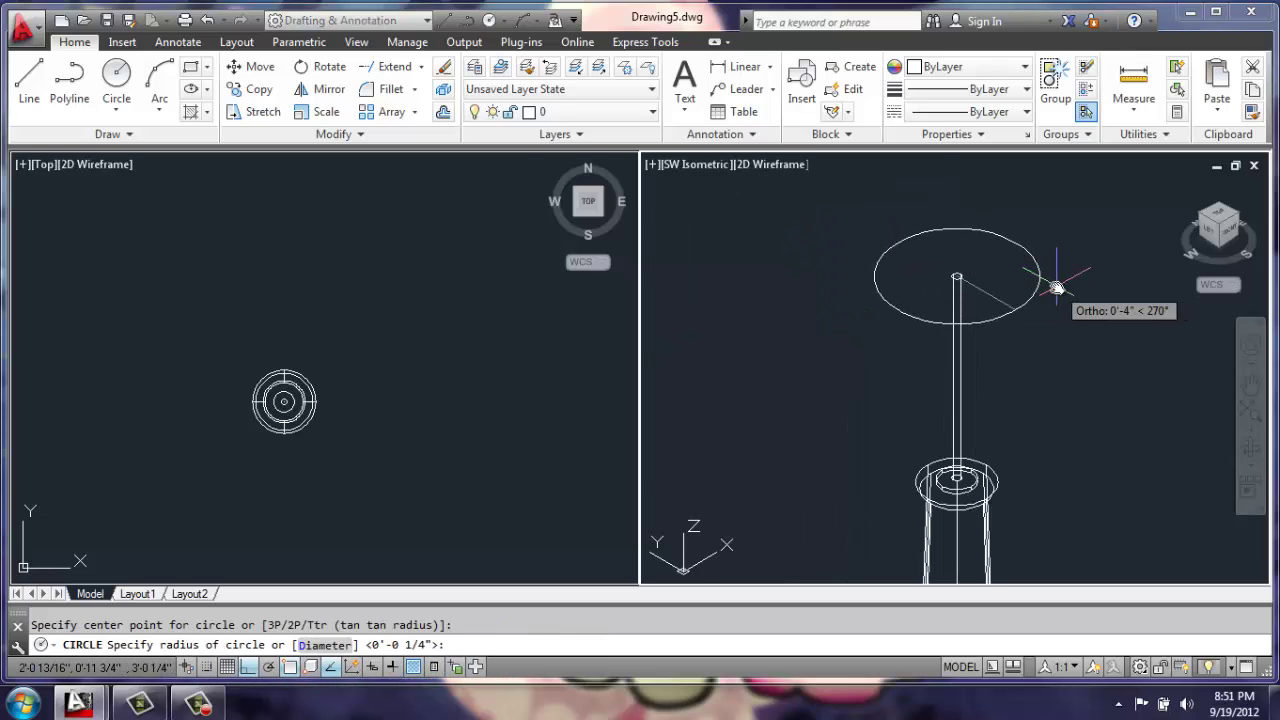
{"action": "type", "text": "10"}
{"action": "key", "text": "Return"}
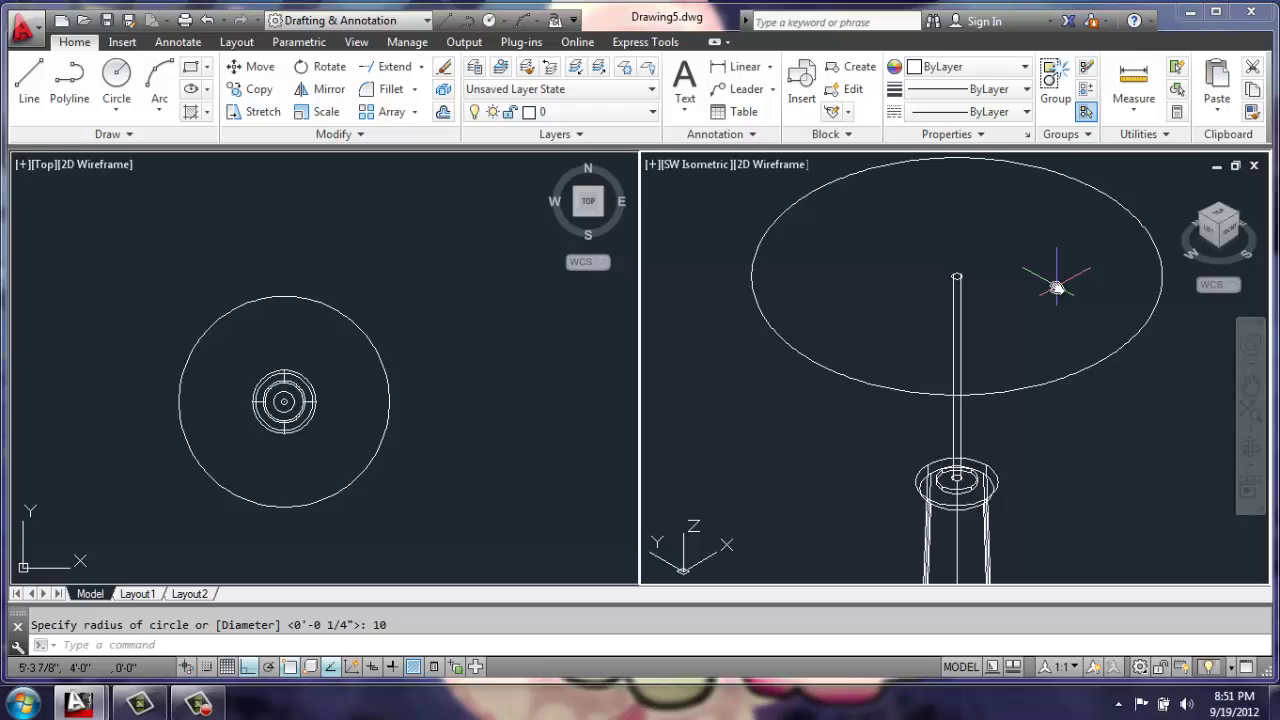
{"action": "scroll", "coordinate": [1000, 290], "scroll_direction": "down", "scroll_amount": 2}
{"action": "middle_click_drag", "start_coordinate": [1074, 303], "coordinate": [1016, 276]}
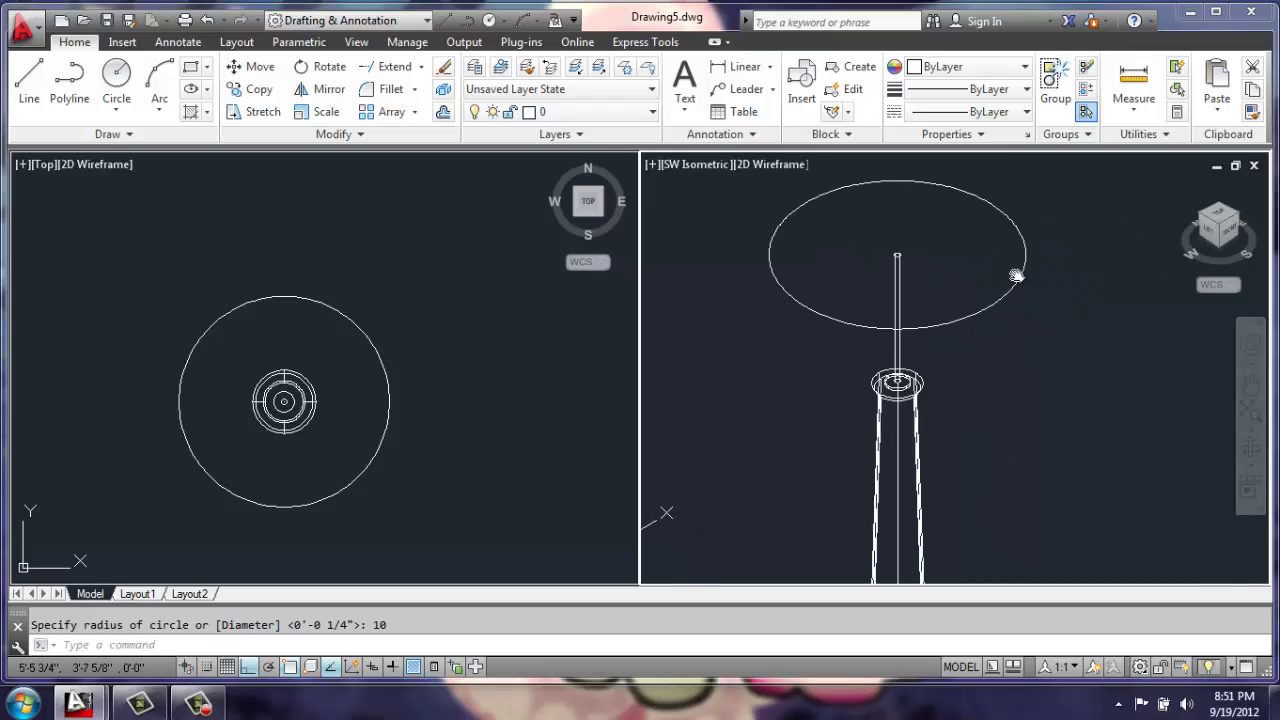
{"action": "scroll", "coordinate": [980, 180], "scroll_direction": "up", "scroll_amount": 2}
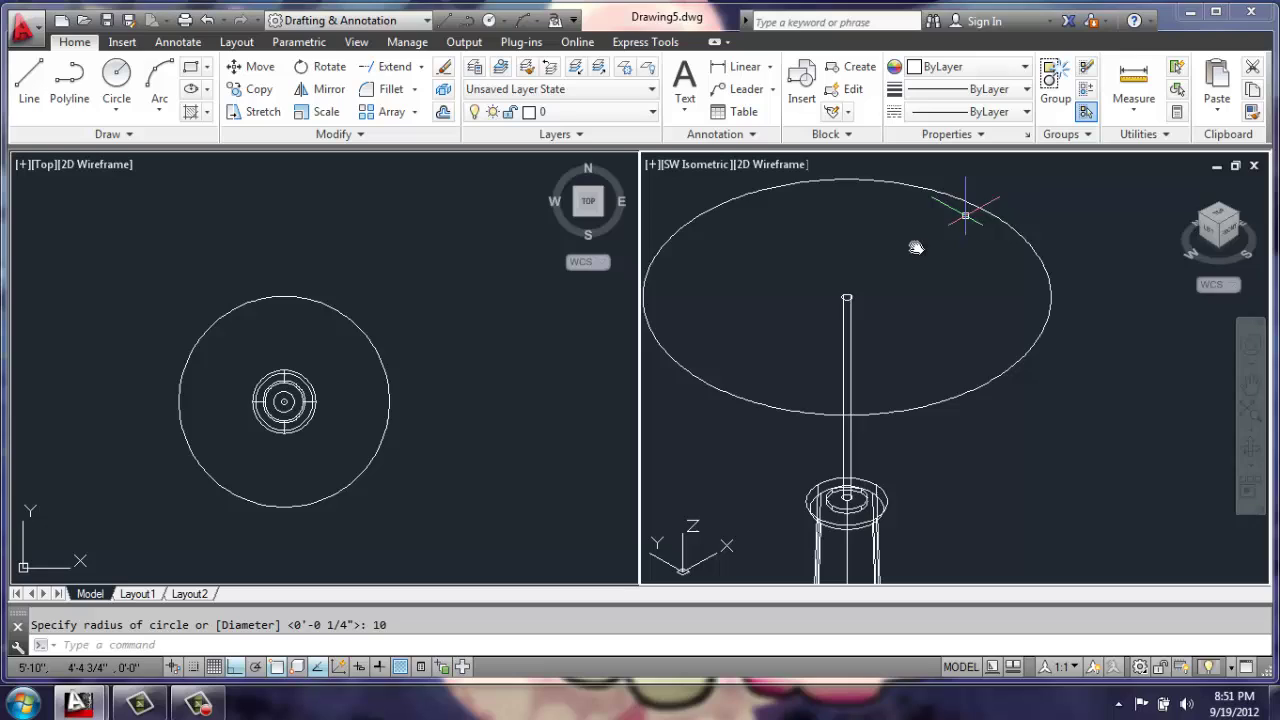
{"action": "middle_click_drag", "start_coordinate": [916, 248], "coordinate": [974, 260]}
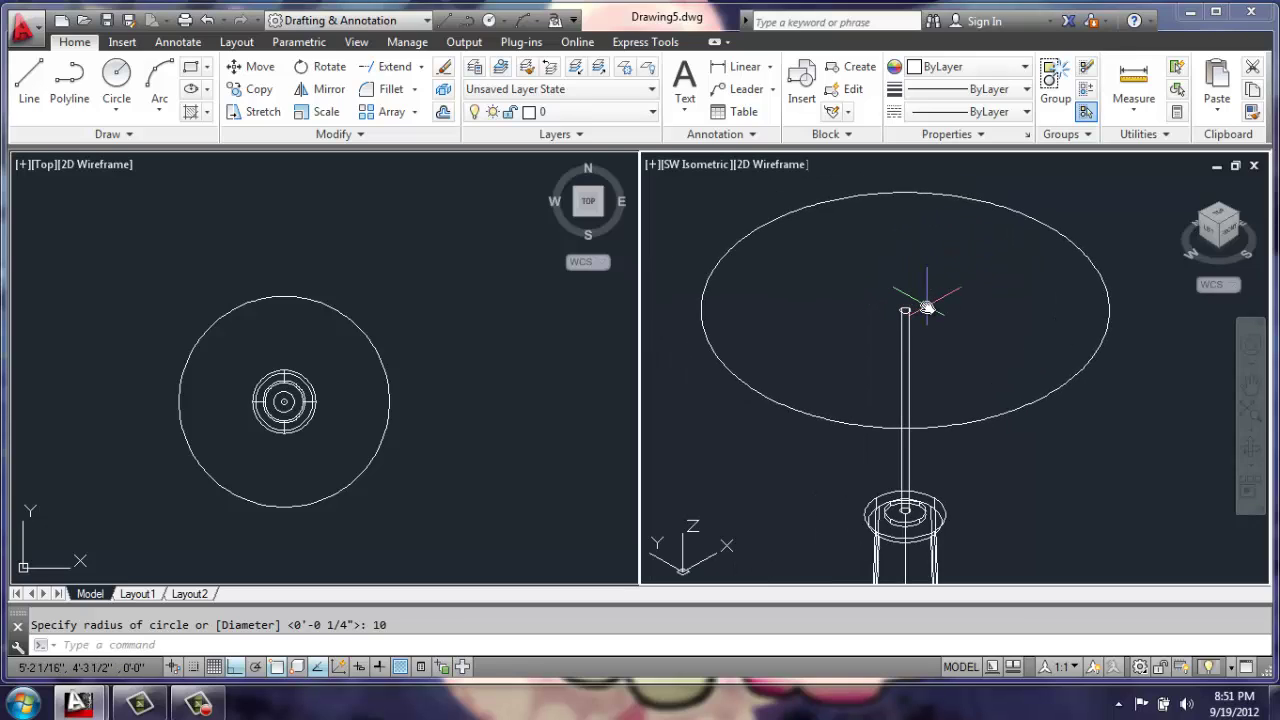
- Add a second radius-10 circle off to the right of the lamp
{"action": "key", "text": "Return"}
{"action": "type", "text": "c"}
{"action": "key", "text": "Return"}
{"action": "scroll", "coordinate": [925, 300], "scroll_direction": "down", "scroll_amount": 2}
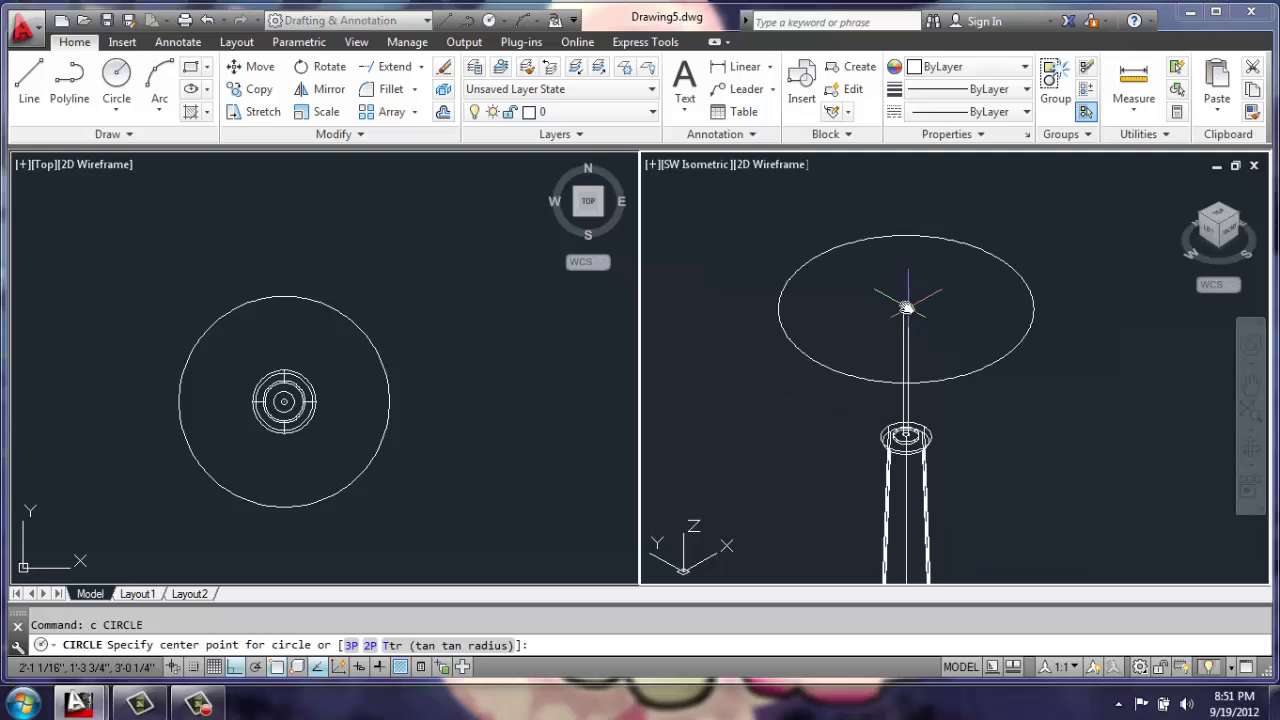
{"action": "middle_click_drag", "start_coordinate": [977, 286], "coordinate": [824, 309]}
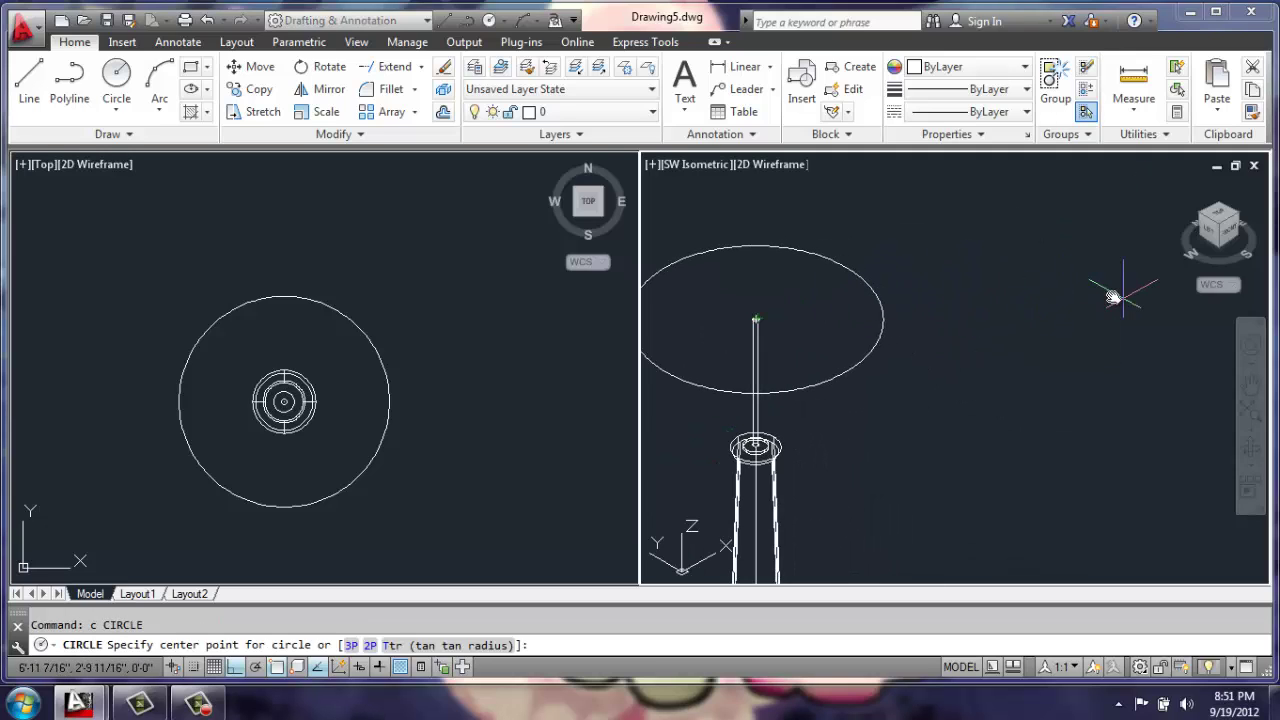
{"action": "left_click", "coordinate": [1108, 276]}
{"action": "type", "text": "1"}
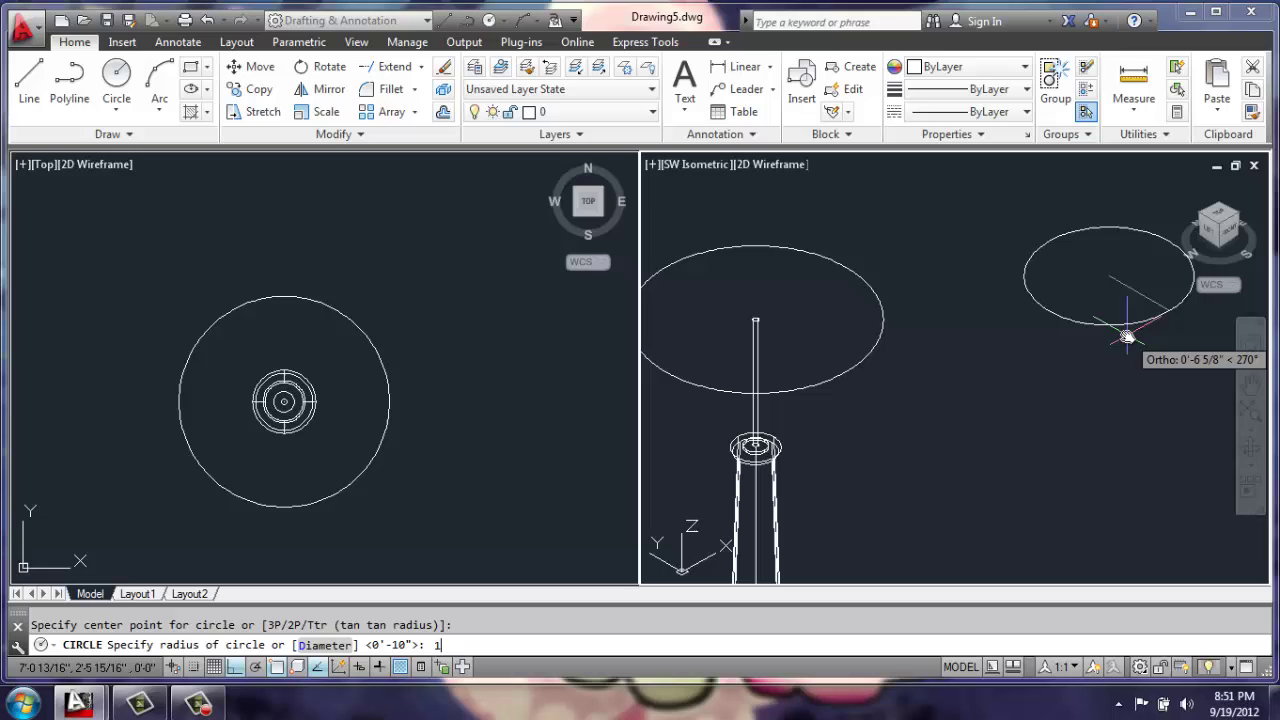
{"action": "type", "text": "0"}
{"action": "key", "text": "Return"}
{"action": "middle_click_drag", "start_coordinate": [893, 356], "coordinate": [900, 356]}
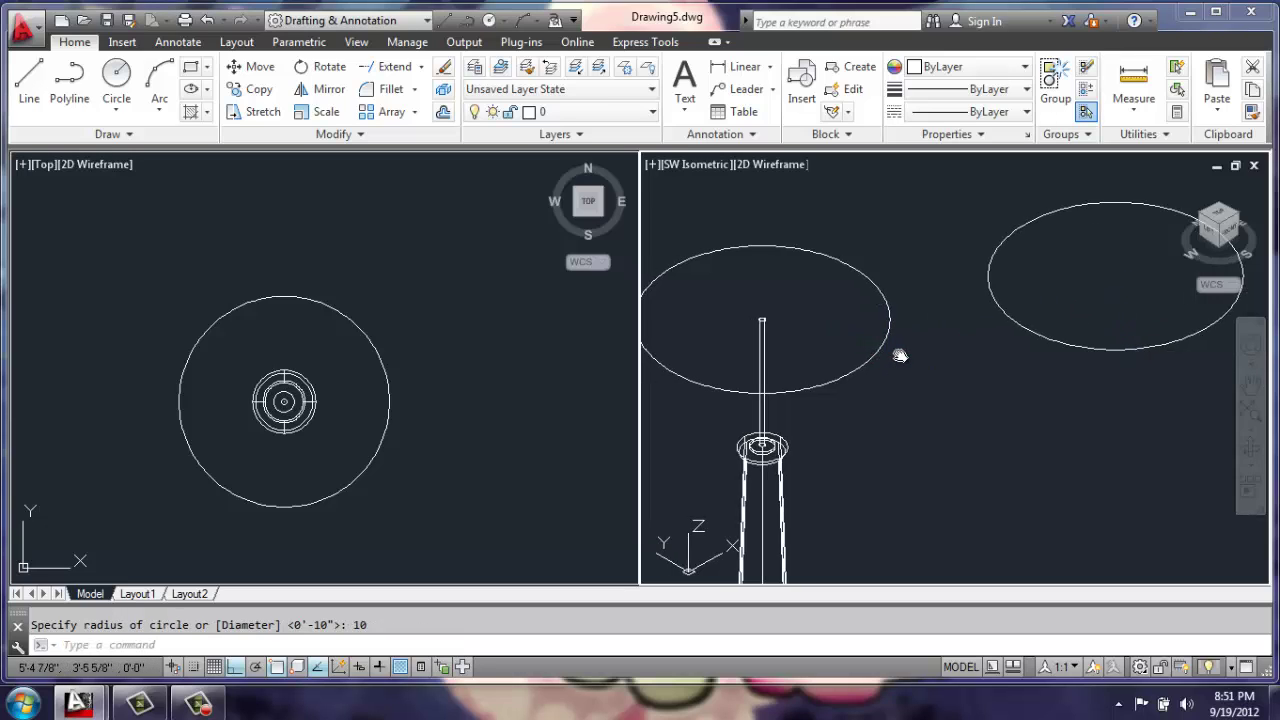
{"action": "middle_click_drag", "start_coordinate": [726, 306], "coordinate": [749, 309]}
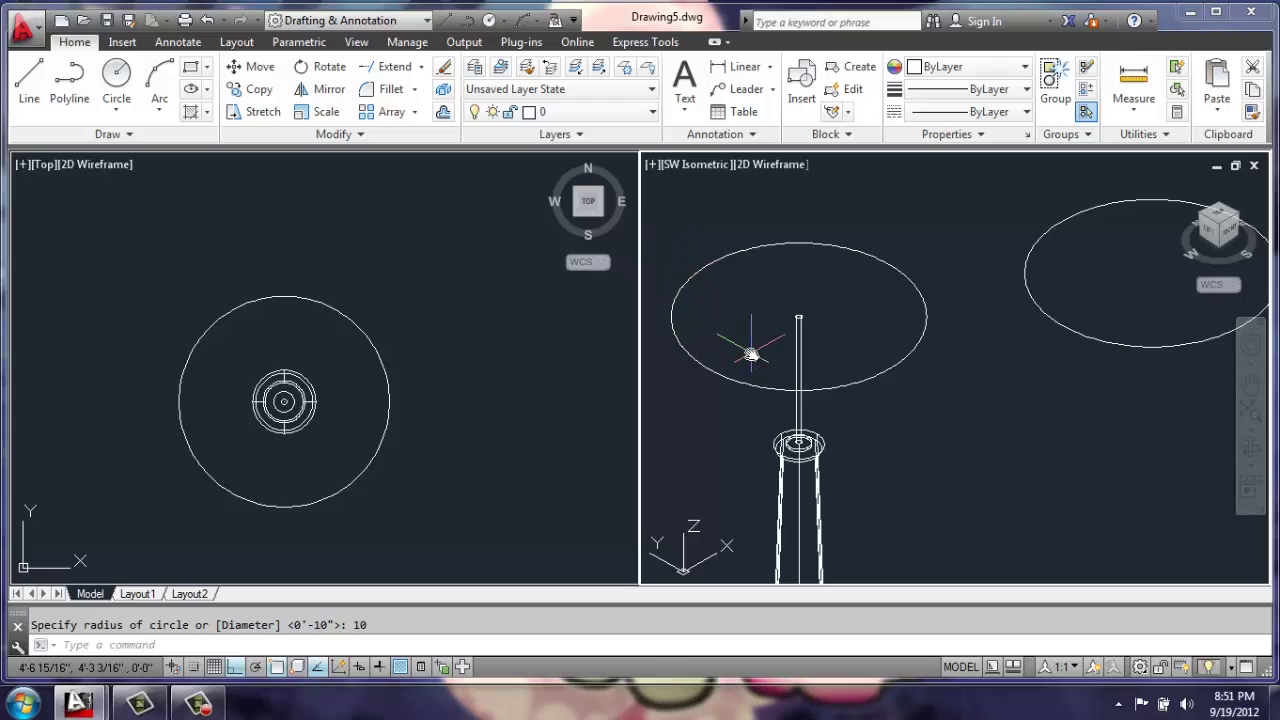
- Extrude the rod-top circle -8 units downward into a cylinder
{"action": "key", "text": "Return"}
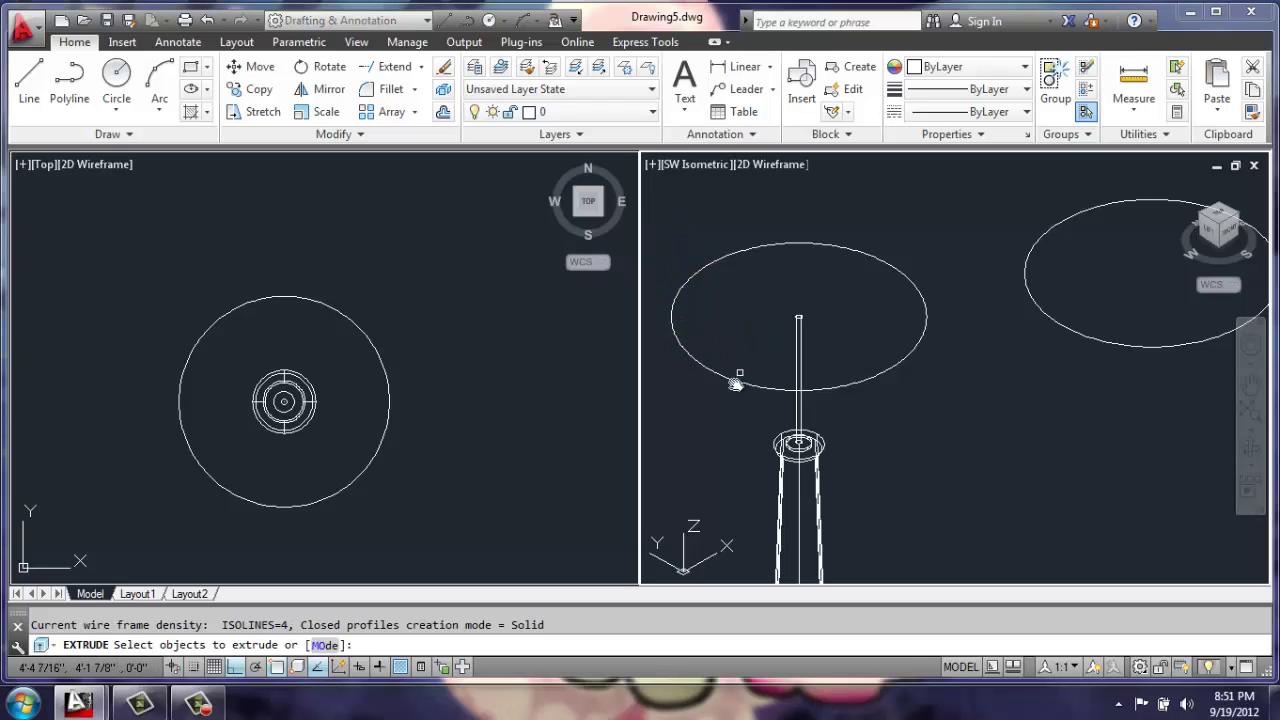
{"action": "left_click", "coordinate": [737, 381]}
{"action": "key", "text": "Return"}
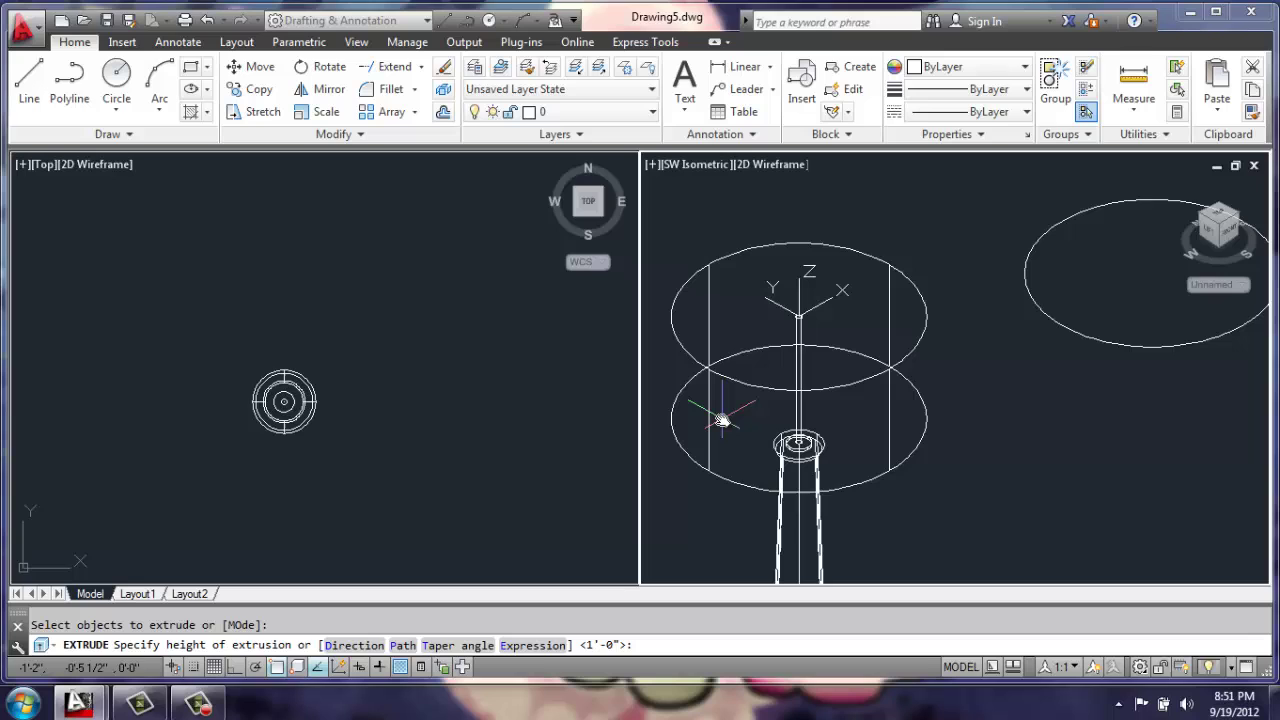
{"action": "key", "text": "Return"}
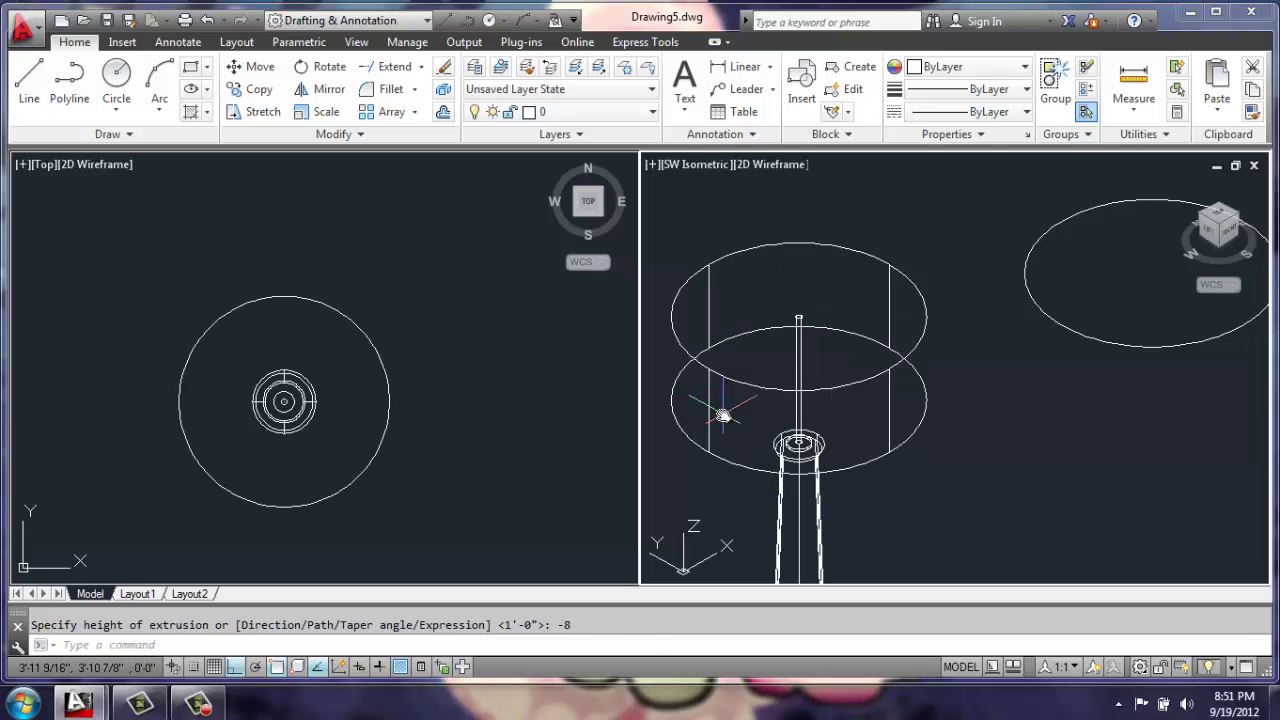
{"action": "middle_click_drag", "start_coordinate": [823, 360], "coordinate": [900, 353]}
- Set SHADEMODE to Conceptual shading
{"action": "type", "text": "sha"}
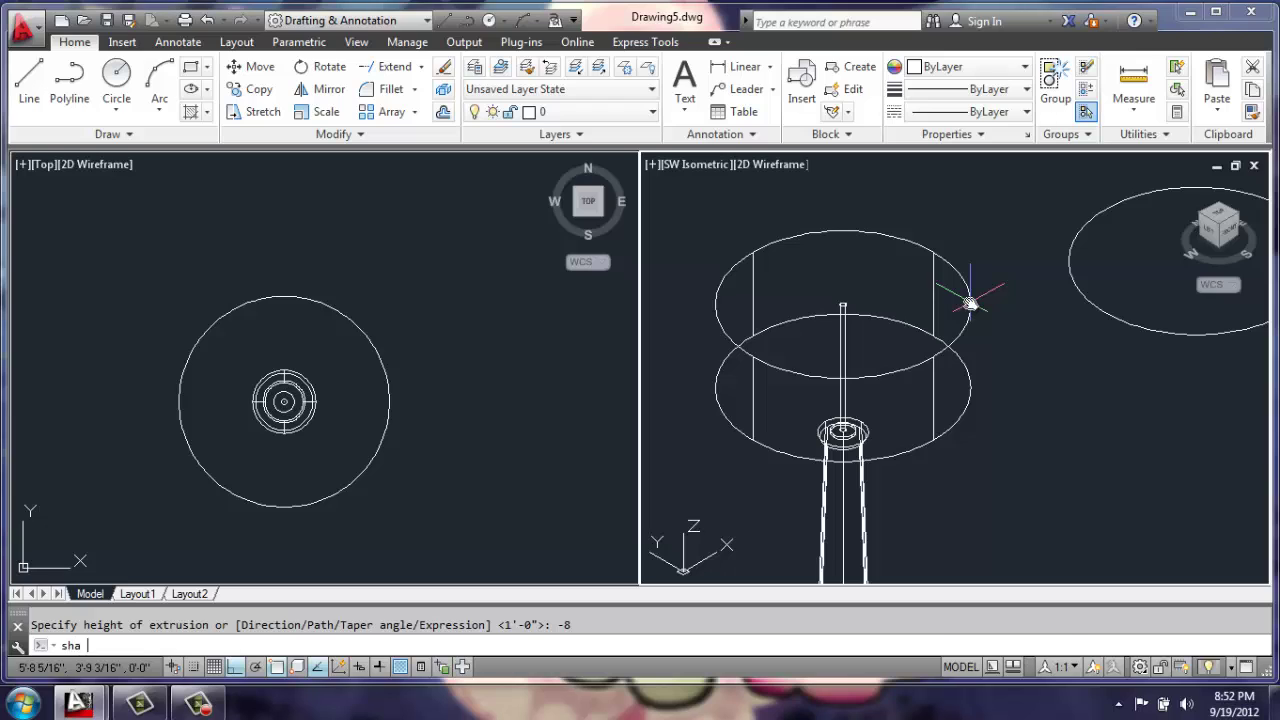
{"action": "key", "text": "Return"}
{"action": "type", "text": "c"}
{"action": "key", "text": "Return"}
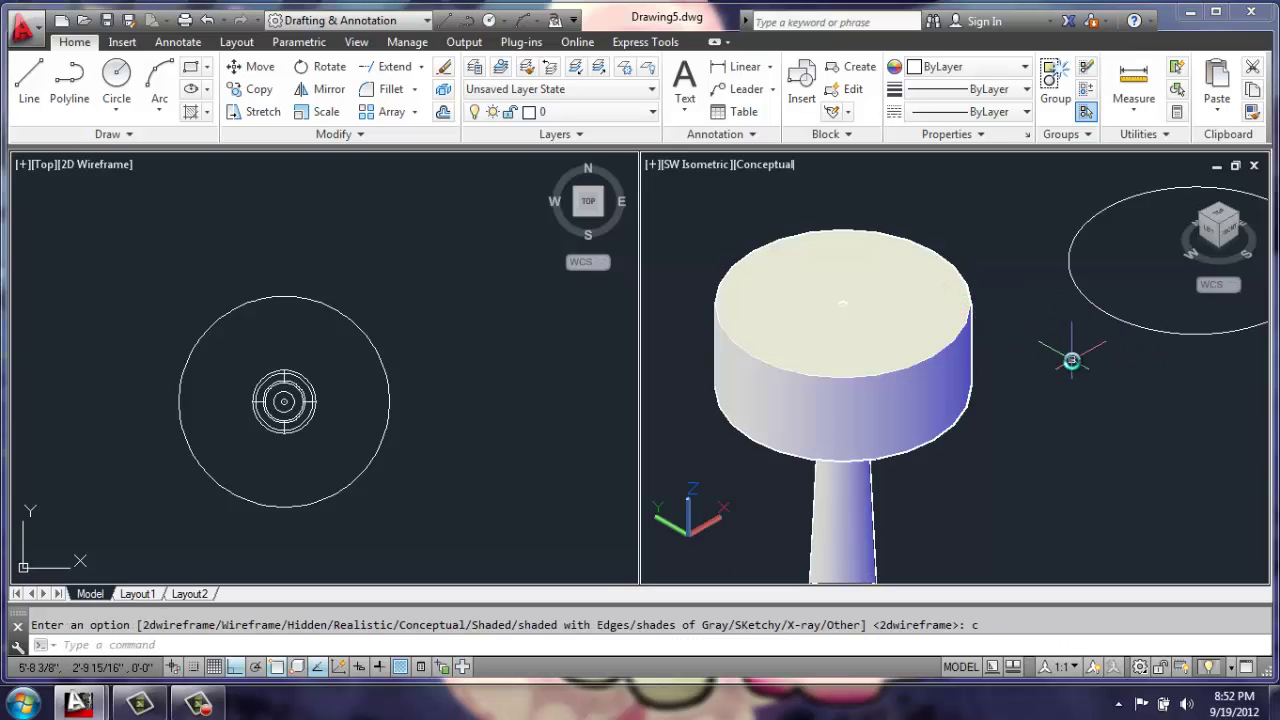
{"action": "type", "text": "x"}
- Explode the cylinder and erase its top and bottom faces to leave an open drum
{"action": "key", "text": "Return"}
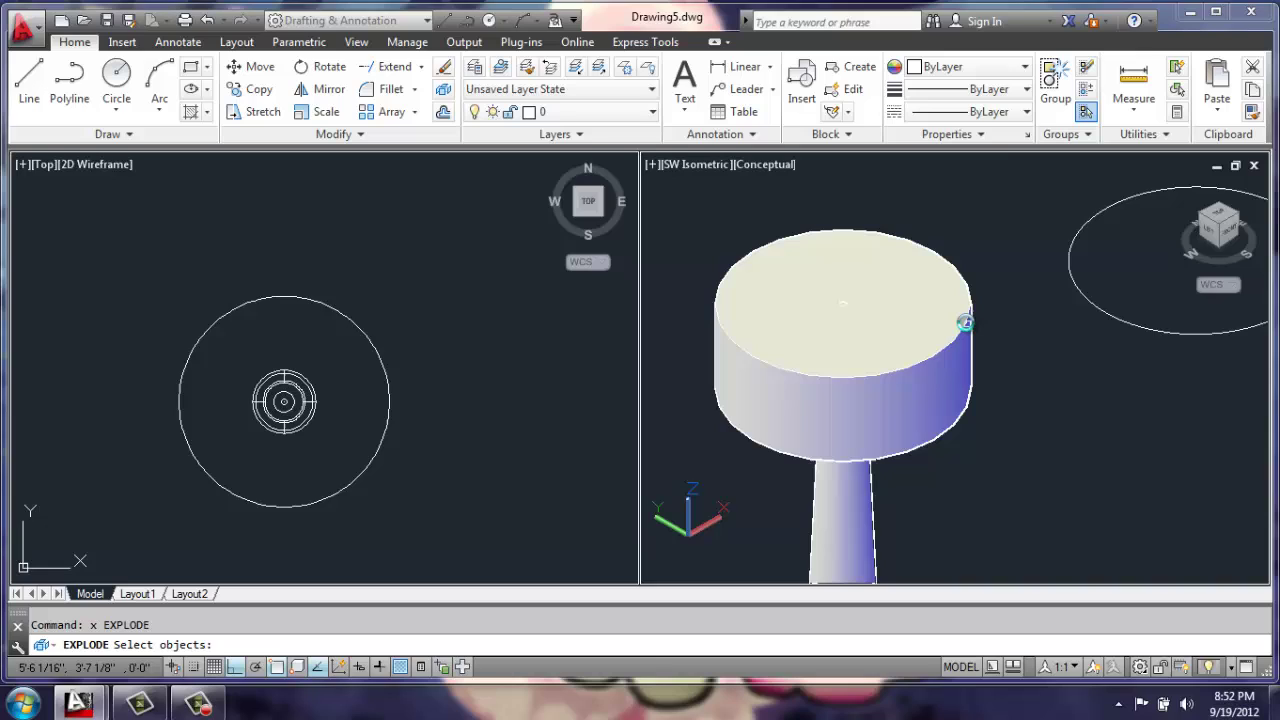
{"action": "left_click", "coordinate": [965, 321]}
{"action": "key", "text": "Return"}
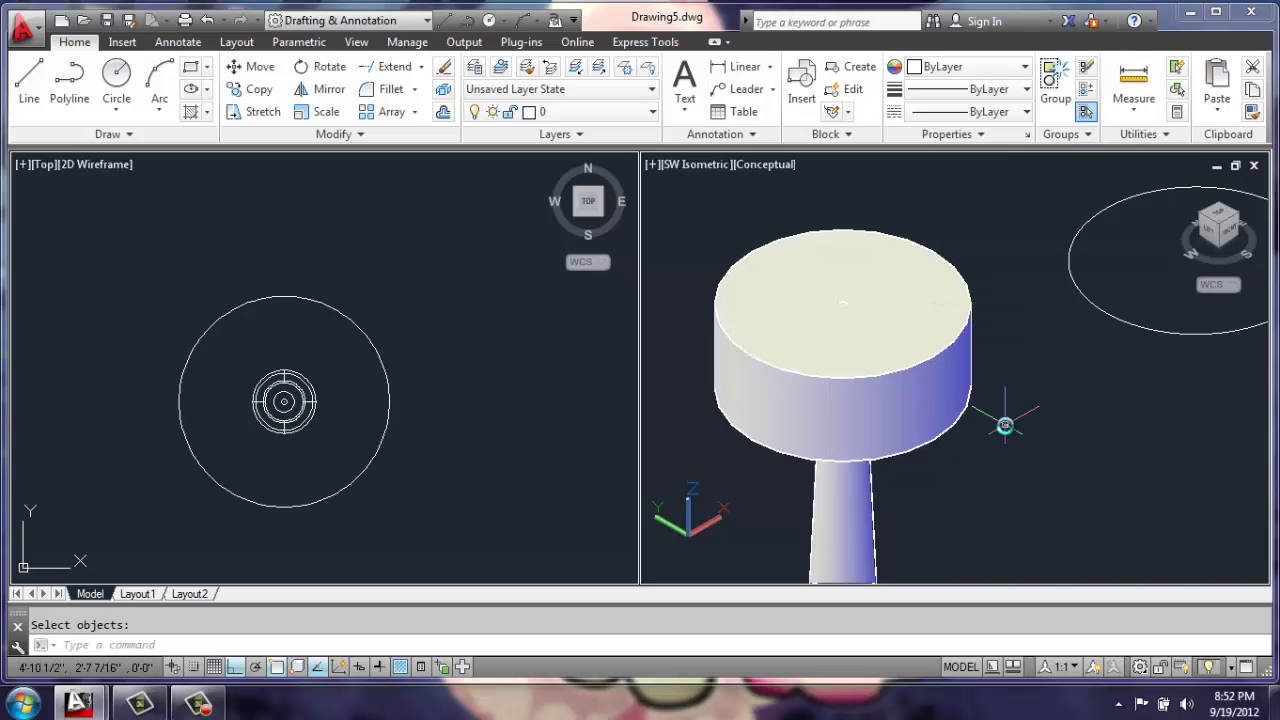
{"action": "left_click", "coordinate": [942, 287]}
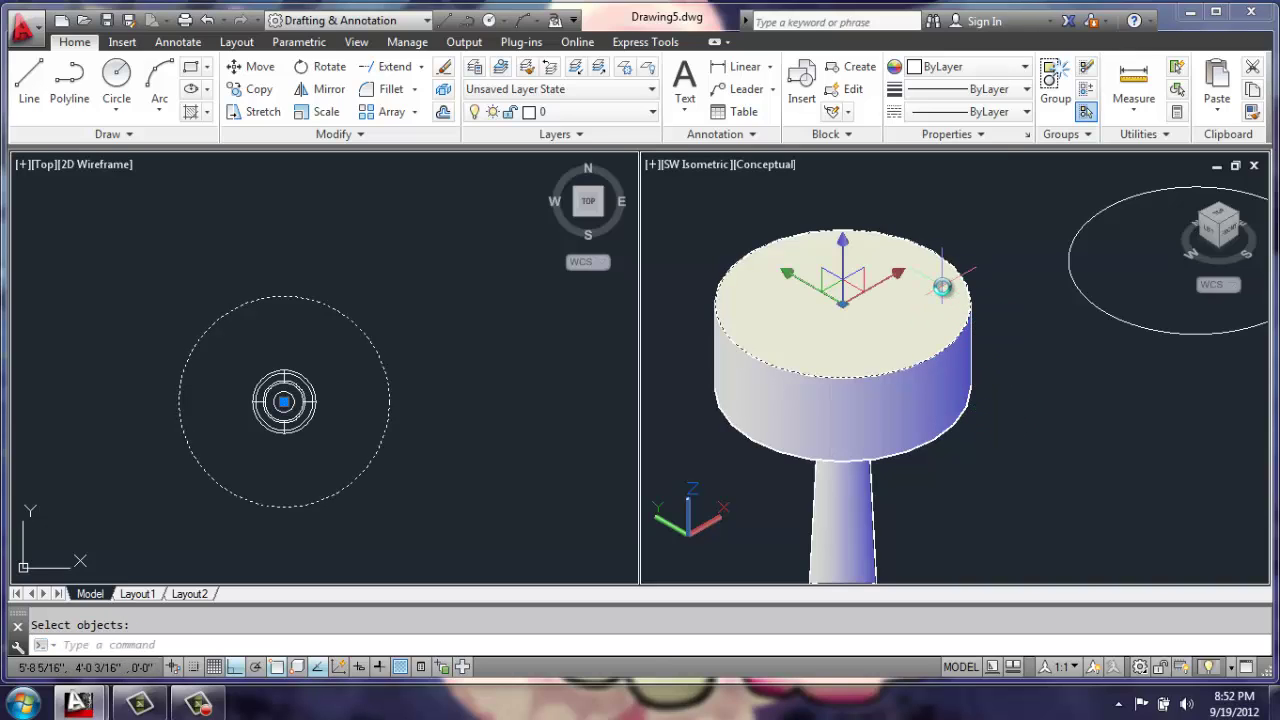
{"action": "key", "text": "Delete"}
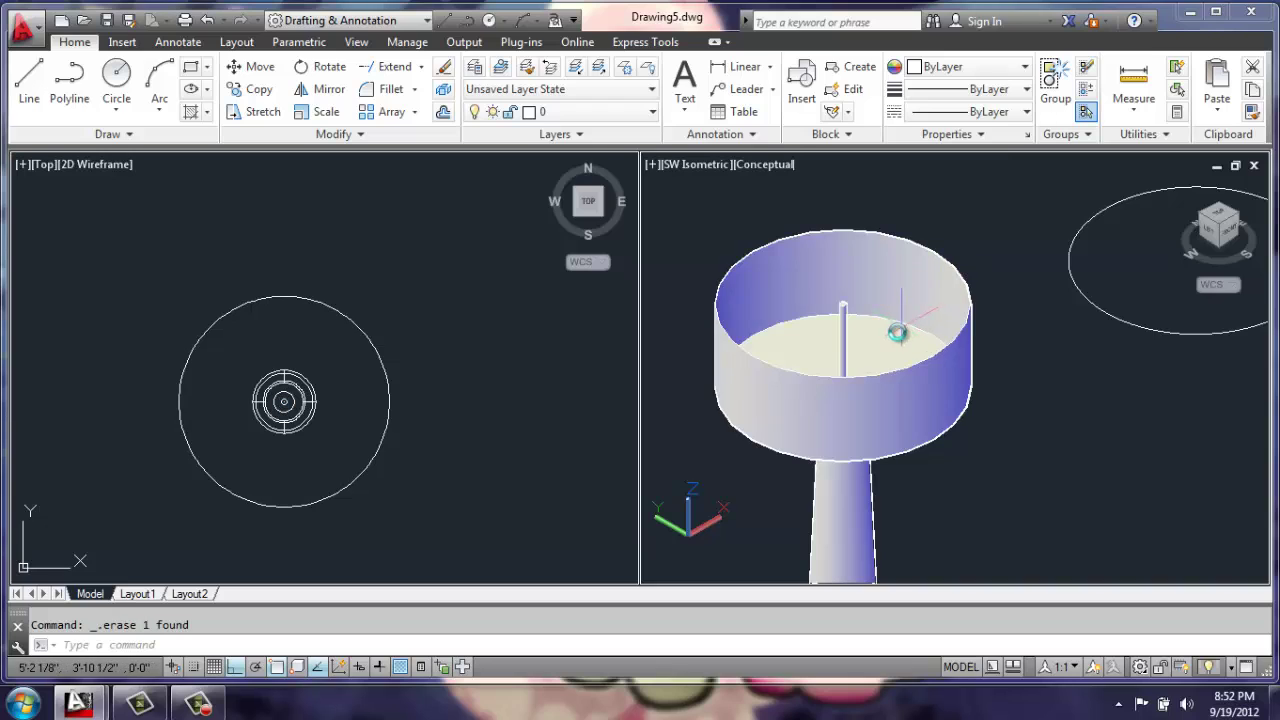
{"action": "left_click", "coordinate": [893, 336]}
{"action": "key", "text": "Delete"}
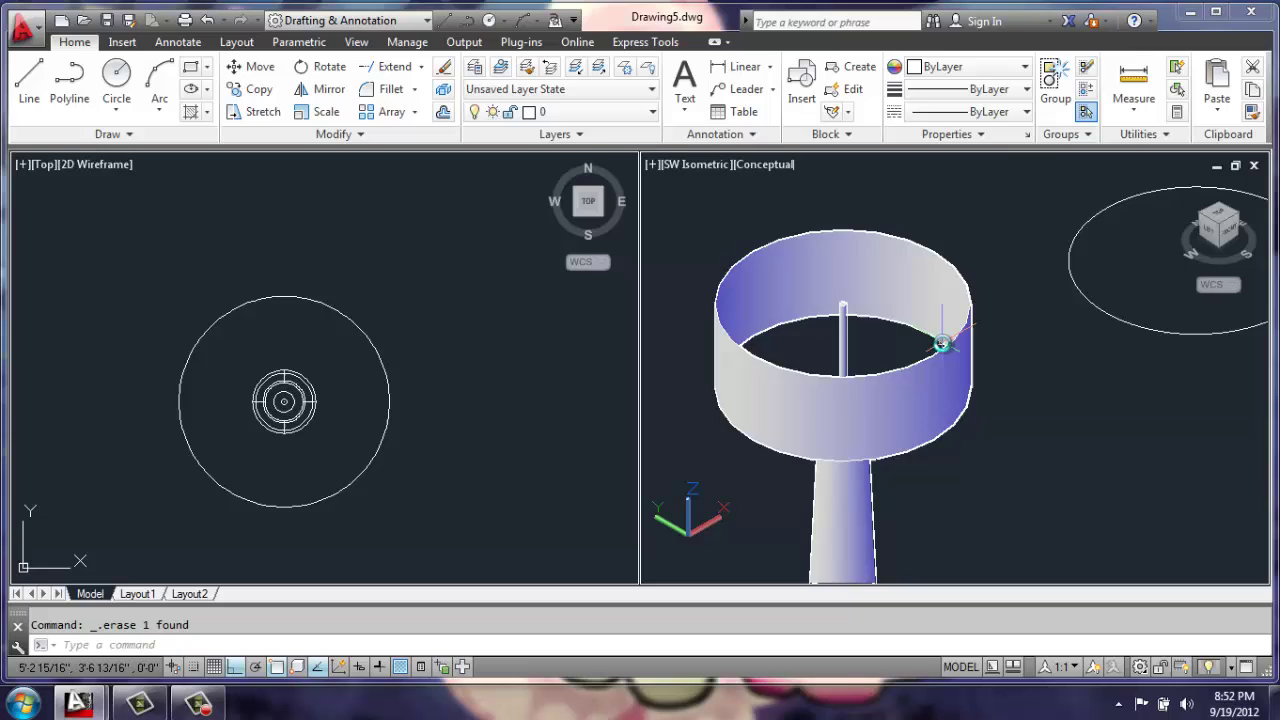
{"action": "scroll", "coordinate": [942, 343], "scroll_direction": "down", "scroll_amount": 2}
{"action": "middle_click_drag", "start_coordinate": [971, 337], "coordinate": [877, 365]}
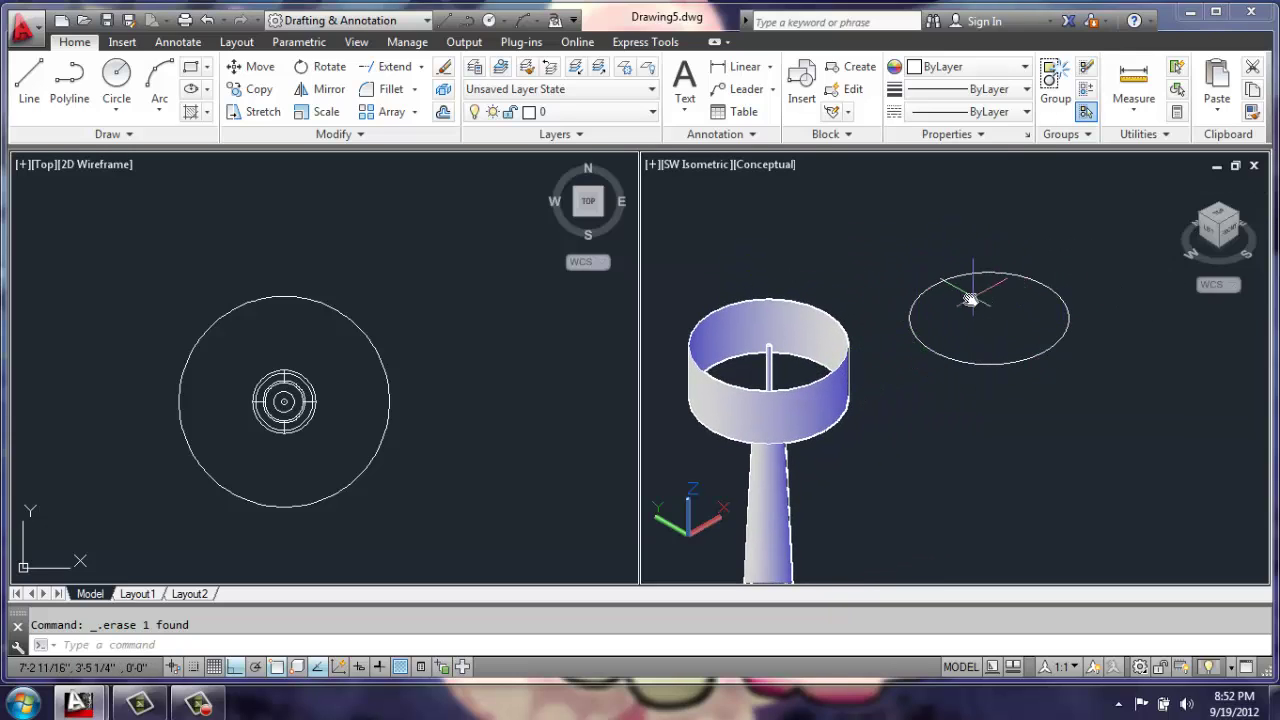
- Switch the isometric view to 2D Wireframe
{"action": "key", "text": "Return"}
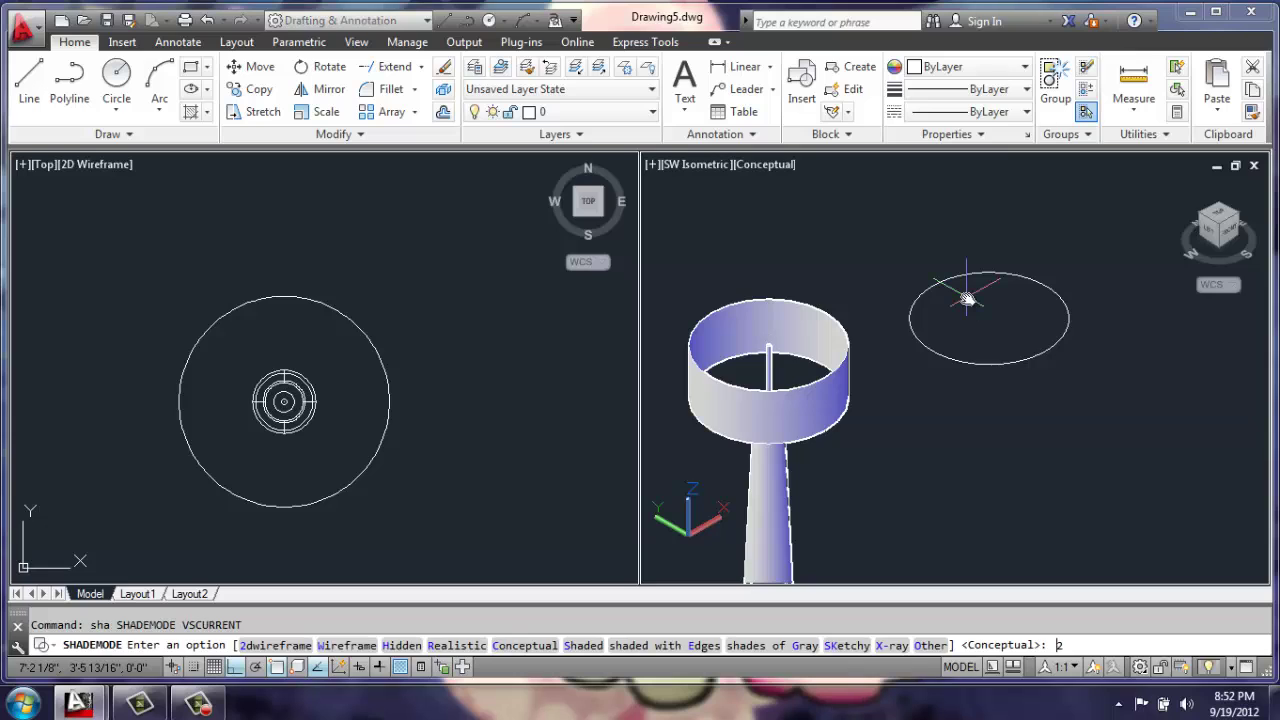
{"action": "key", "text": "Return"}
{"action": "scroll", "coordinate": [946, 281], "scroll_direction": "up", "scroll_amount": 4}
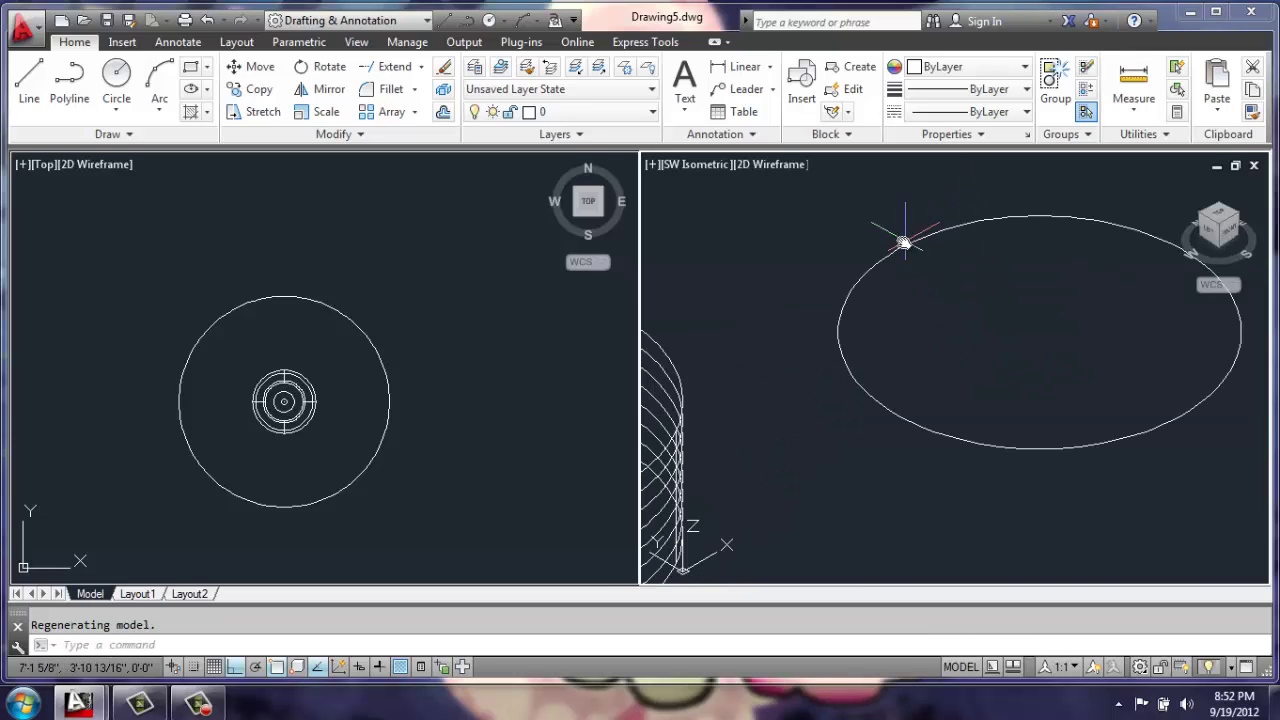
- Draw a 0.1-radius circle centred on the large circle
{"action": "type", "text": "c"}
{"action": "key", "text": "Return"}
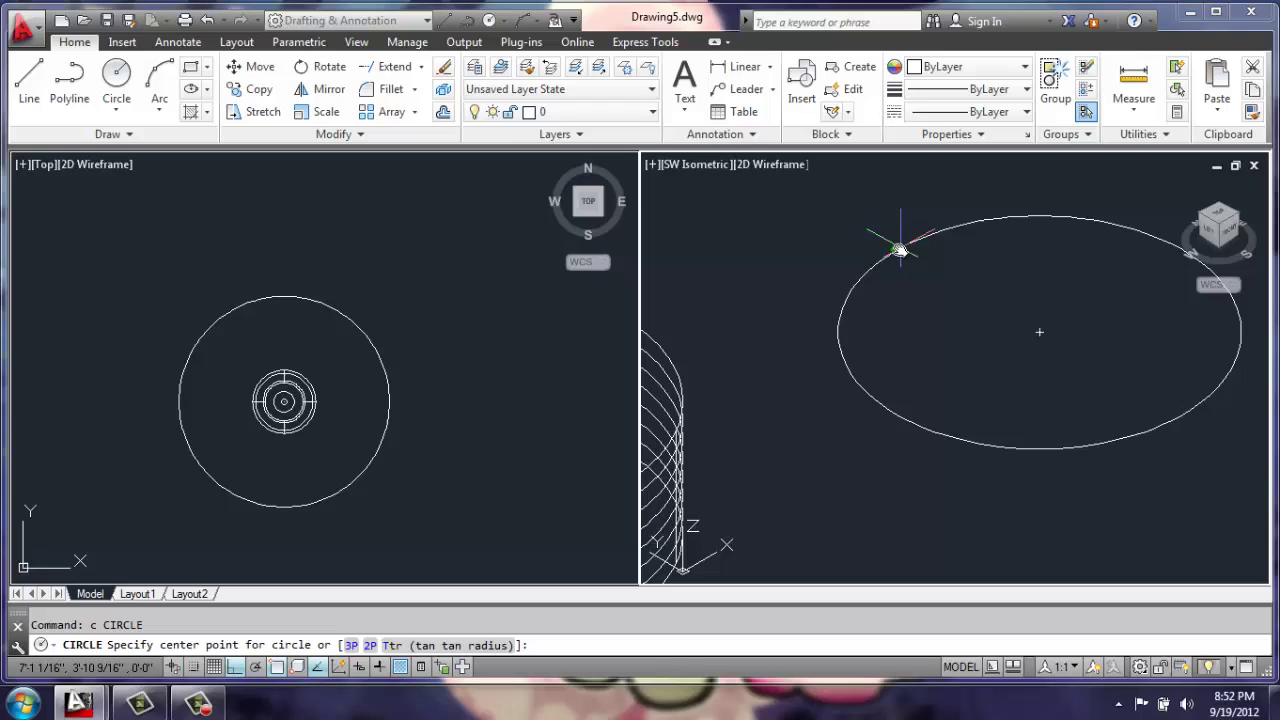
{"action": "left_click", "coordinate": [899, 250]}
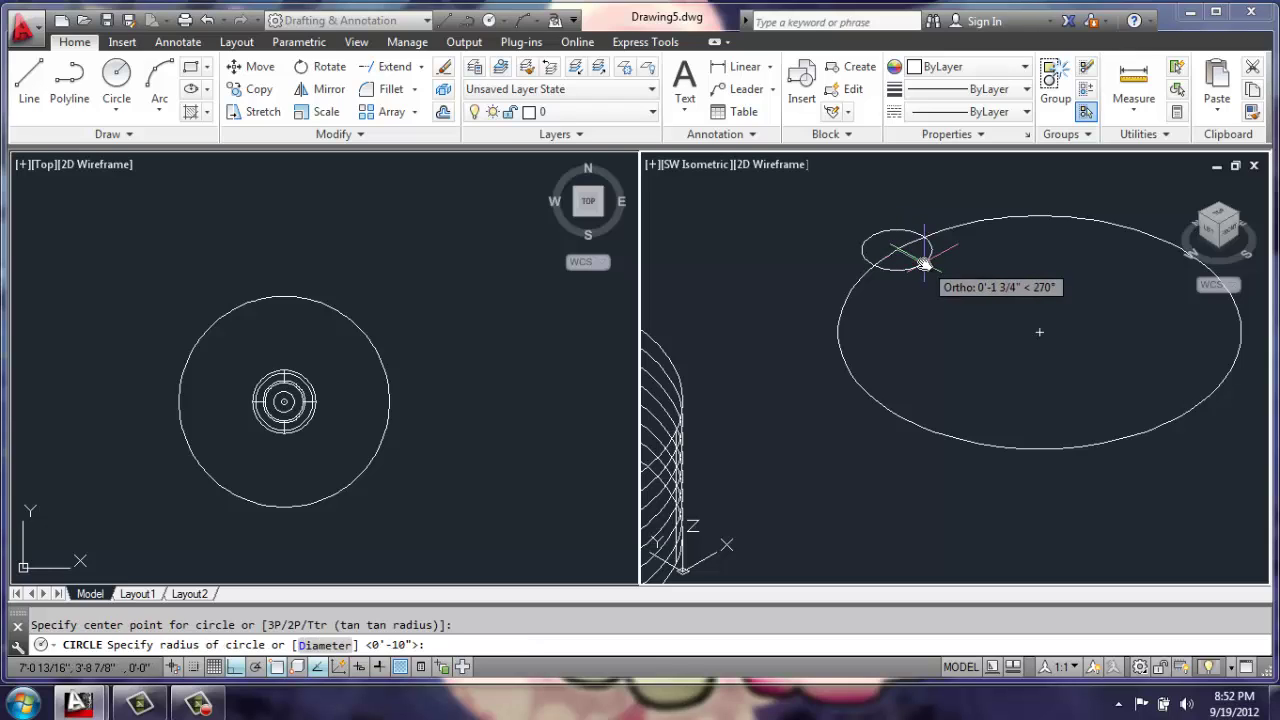
{"action": "type", "text": ".1"}
{"action": "key", "text": "Return"}
- Sweep the small circle along the large circle to form a thin ring tube
{"action": "scroll", "coordinate": [900, 252], "scroll_direction": "up", "scroll_amount": 4}
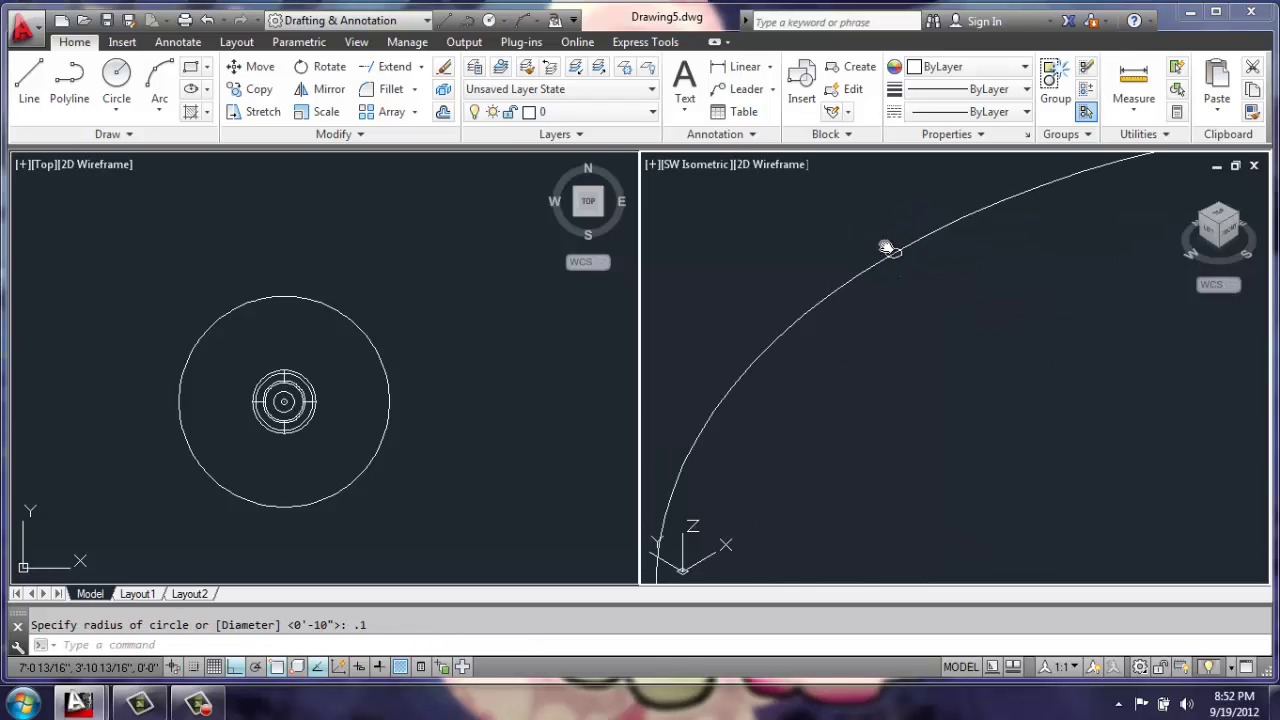
{"action": "type", "text": "sweep"}
{"action": "key", "text": "Return"}
{"action": "left_click", "coordinate": [895, 251]}
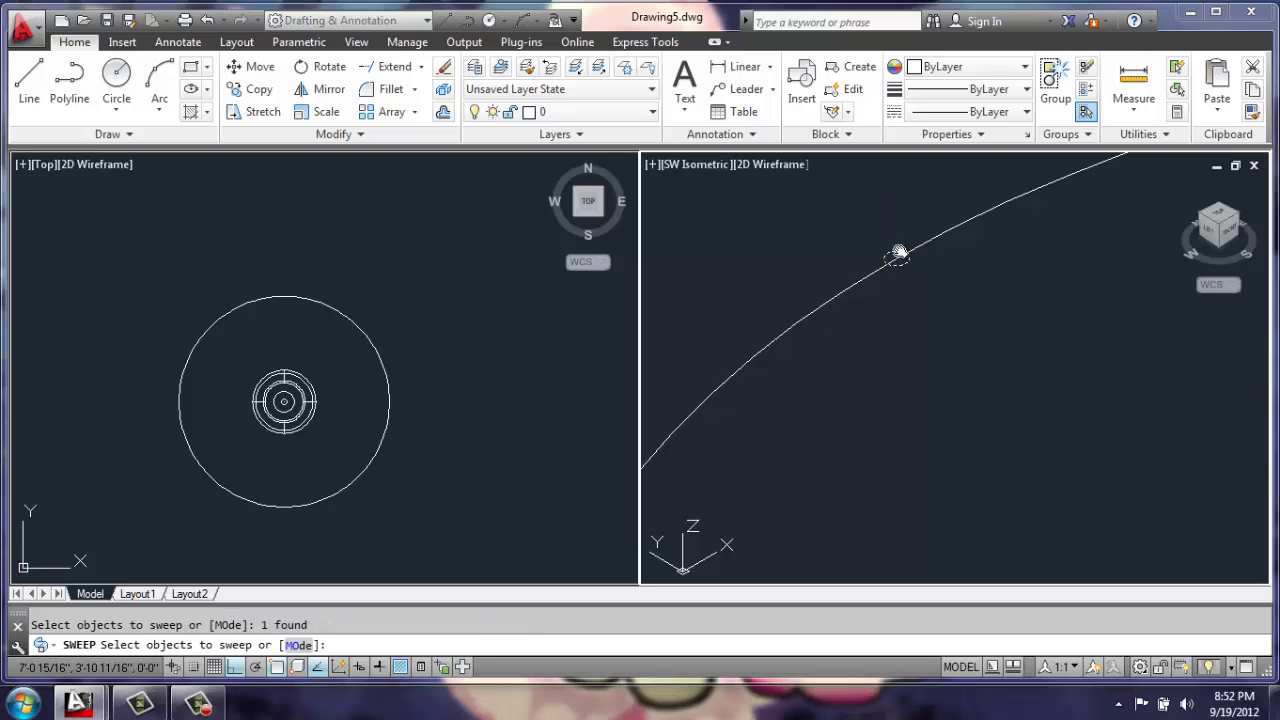
{"action": "key", "text": "Return"}
{"action": "left_click", "coordinate": [914, 250]}
{"action": "key", "text": "Return"}
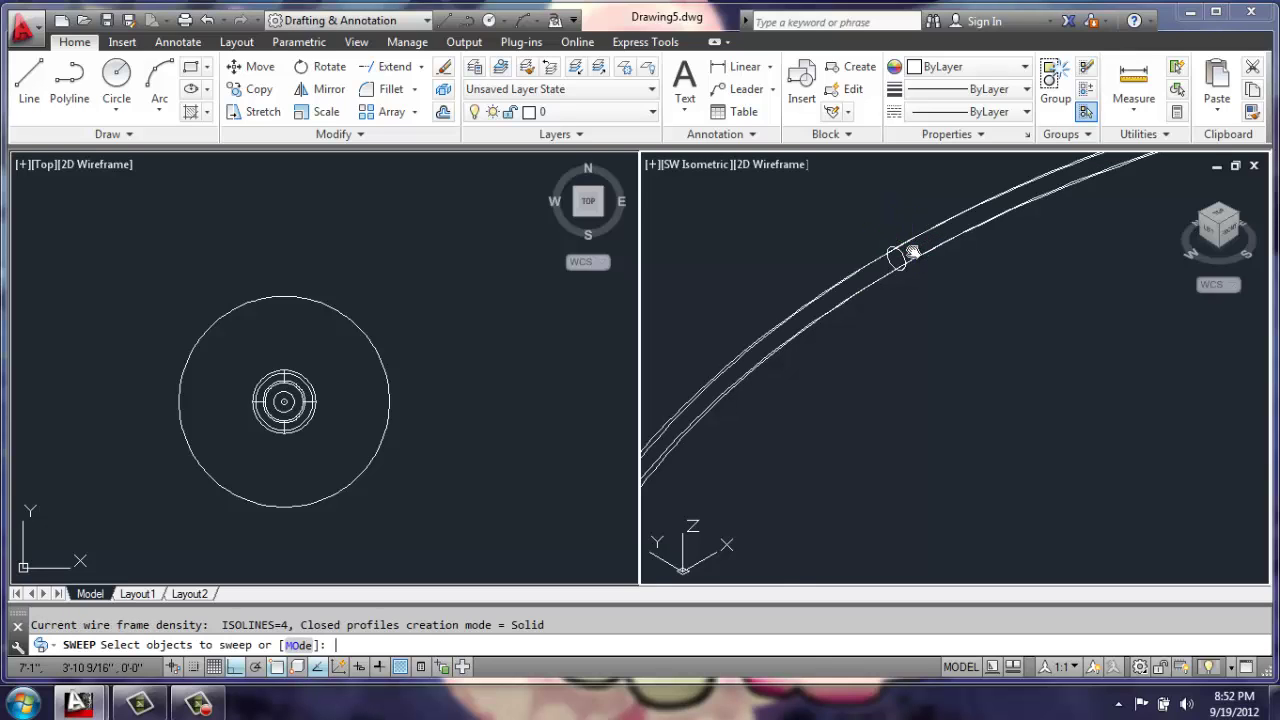
{"action": "scroll", "coordinate": [909, 251], "scroll_direction": "down", "scroll_amount": 4}
{"action": "scroll", "coordinate": [999, 273], "scroll_direction": "up", "scroll_amount": 1}
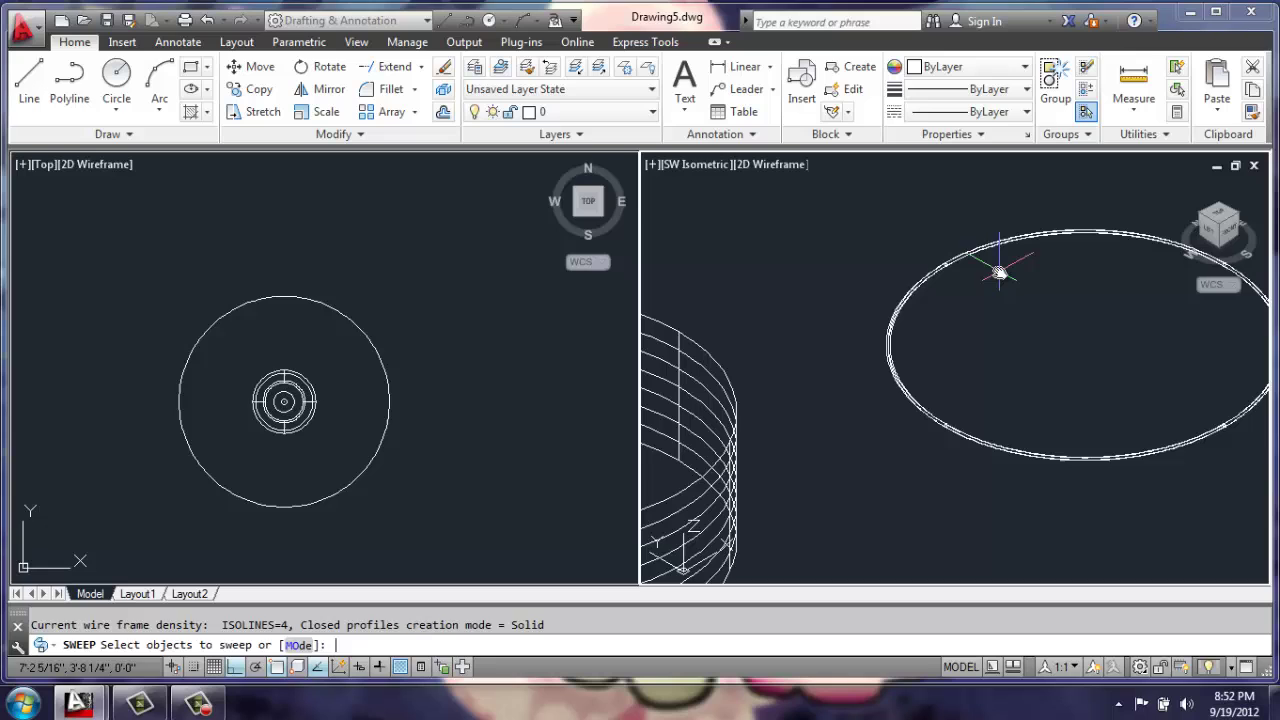
{"action": "key", "text": "Escape"}
- Select the swept ring for moving, taking its centre as the base point
{"action": "type", "text": "m"}
{"action": "key", "text": "Return"}
{"action": "left_click", "coordinate": [943, 268]}
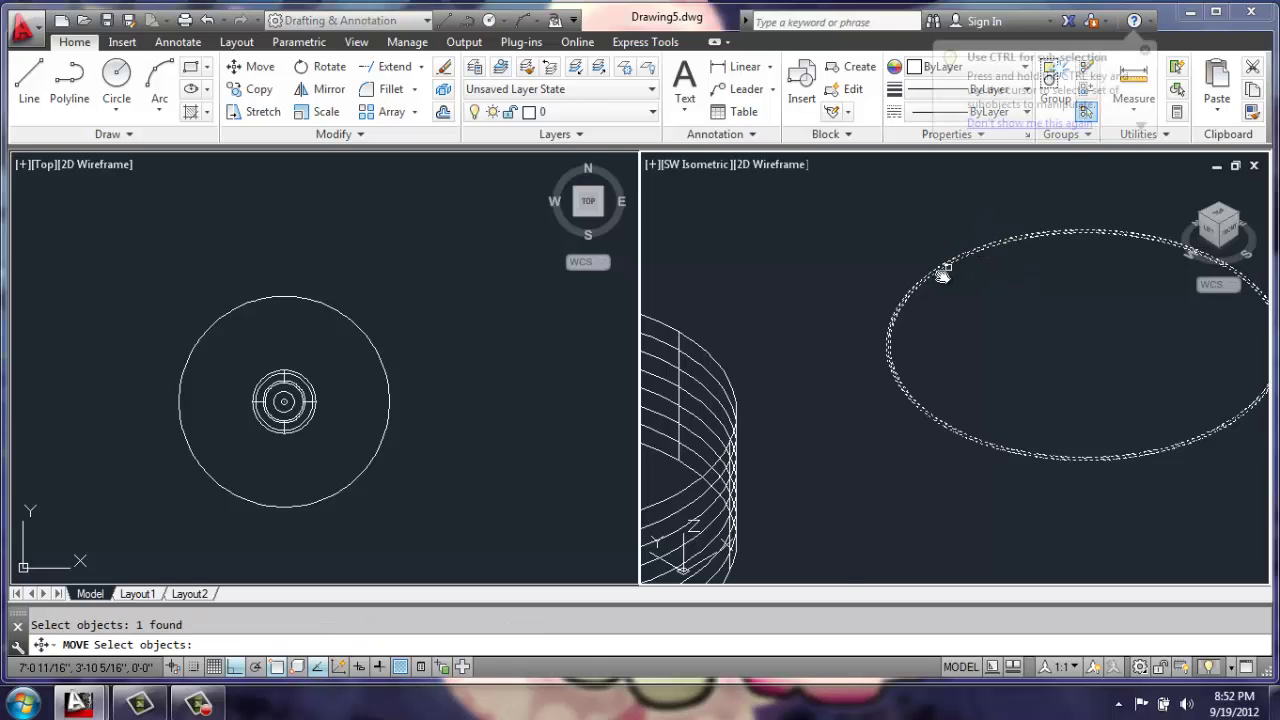
{"action": "key", "text": "Return"}
{"action": "scroll", "coordinate": [937, 263], "scroll_direction": "up", "scroll_amount": 3}
{"action": "scroll", "coordinate": [941, 254], "scroll_direction": "down", "scroll_amount": 3}
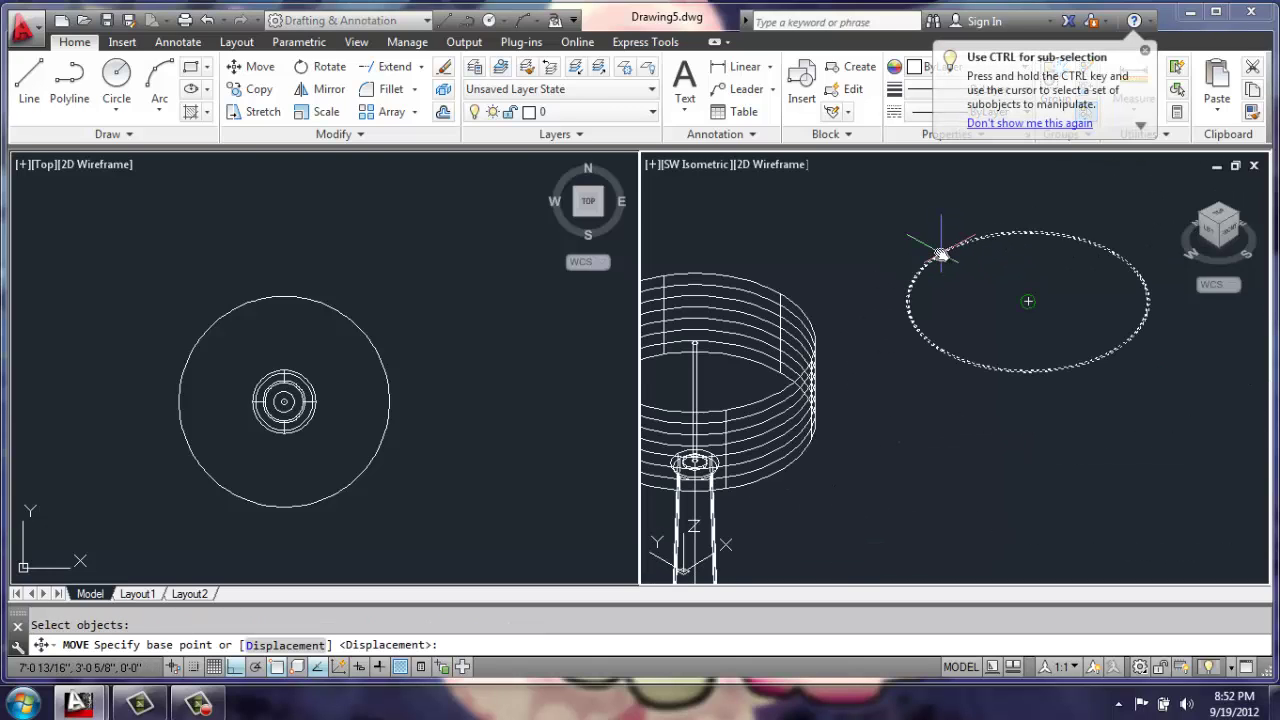
{"action": "scroll", "coordinate": [1026, 298], "scroll_direction": "up", "scroll_amount": 4}
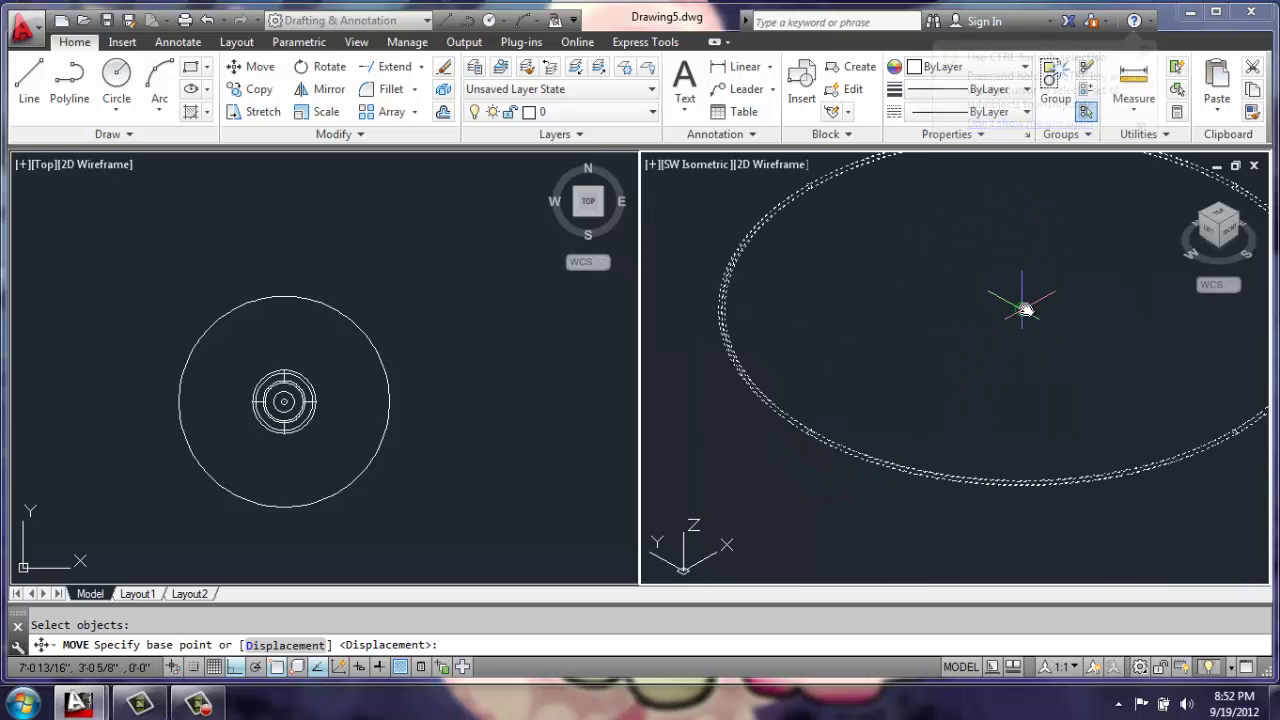
{"action": "left_click", "coordinate": [1023, 309]}
- Drop the ring onto the stem-top centre so it rims the drum shade's top
{"action": "scroll", "coordinate": [1023, 309], "scroll_direction": "down", "scroll_amount": 4}
{"action": "scroll", "coordinate": [820, 330], "scroll_direction": "up", "scroll_amount": 6}
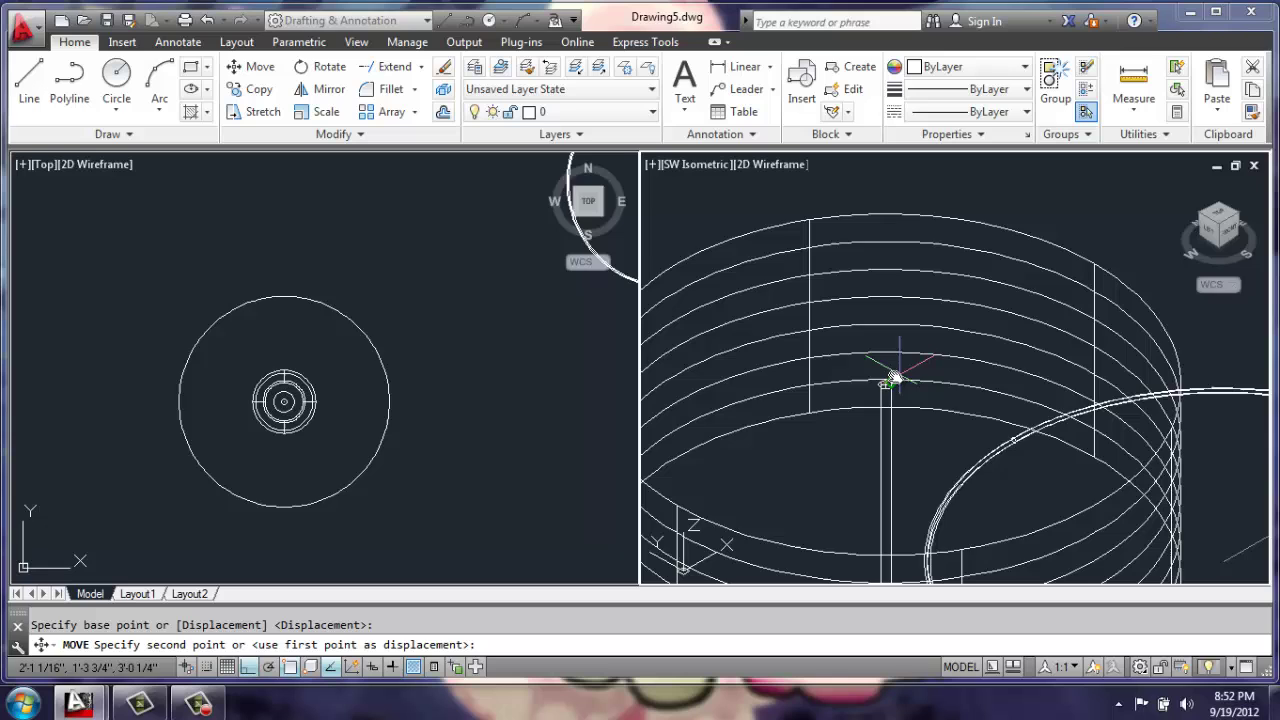
{"action": "scroll", "coordinate": [884, 384], "scroll_direction": "up", "scroll_amount": 5}
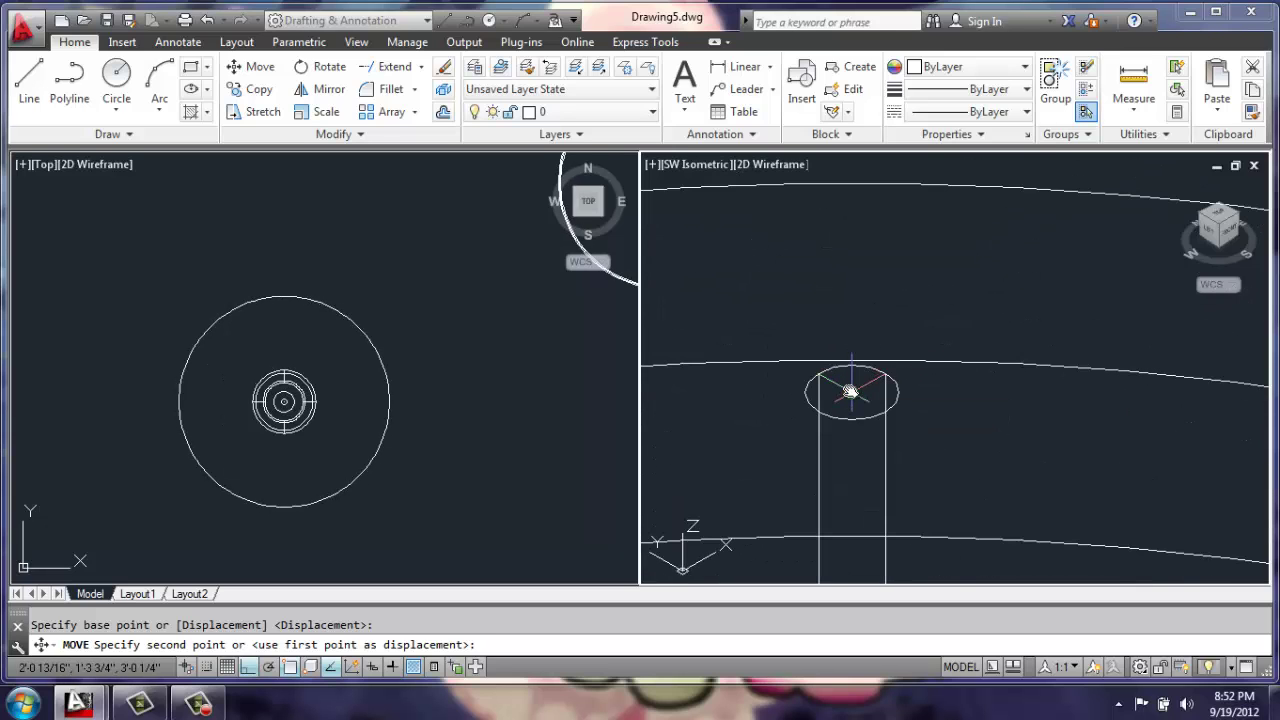
{"action": "left_click", "coordinate": [855, 390]}
{"action": "scroll", "coordinate": [853, 388], "scroll_direction": "down", "scroll_amount": 6}
{"action": "middle_click_drag", "start_coordinate": [803, 380], "coordinate": [843, 289]}
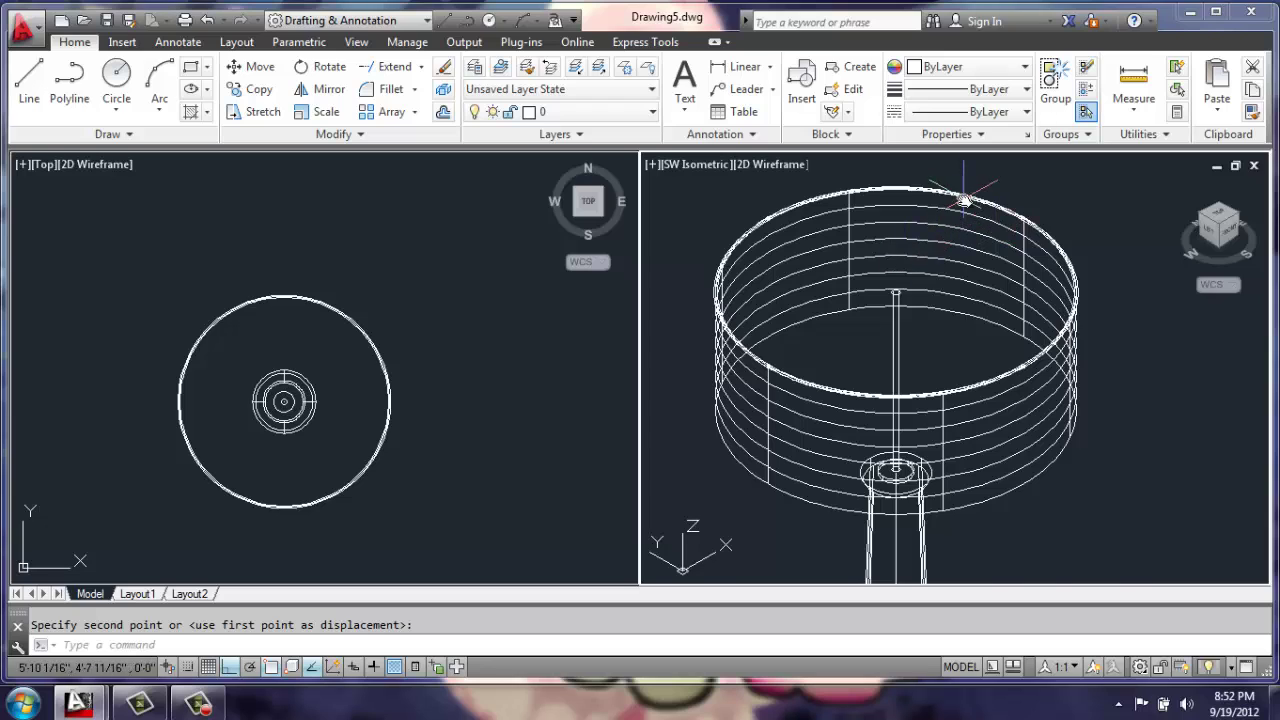
{"action": "scroll", "coordinate": [963, 200], "scroll_direction": "up", "scroll_amount": 2}
- Copy the top ring 8 units straight down onto the shade's bottom rim
{"action": "key", "text": "Escape"}
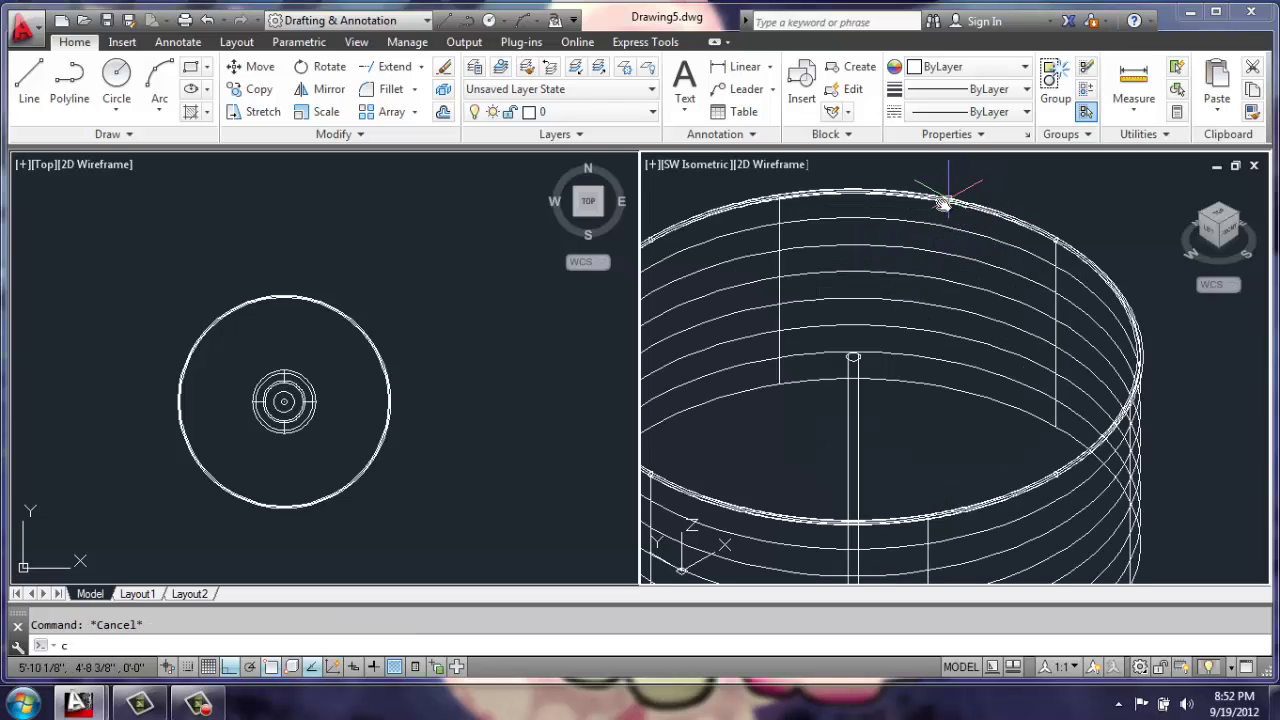
{"action": "type", "text": "co"}
{"action": "key", "text": "Return"}
{"action": "left_click", "coordinate": [928, 196]}
{"action": "key", "text": "Return"}
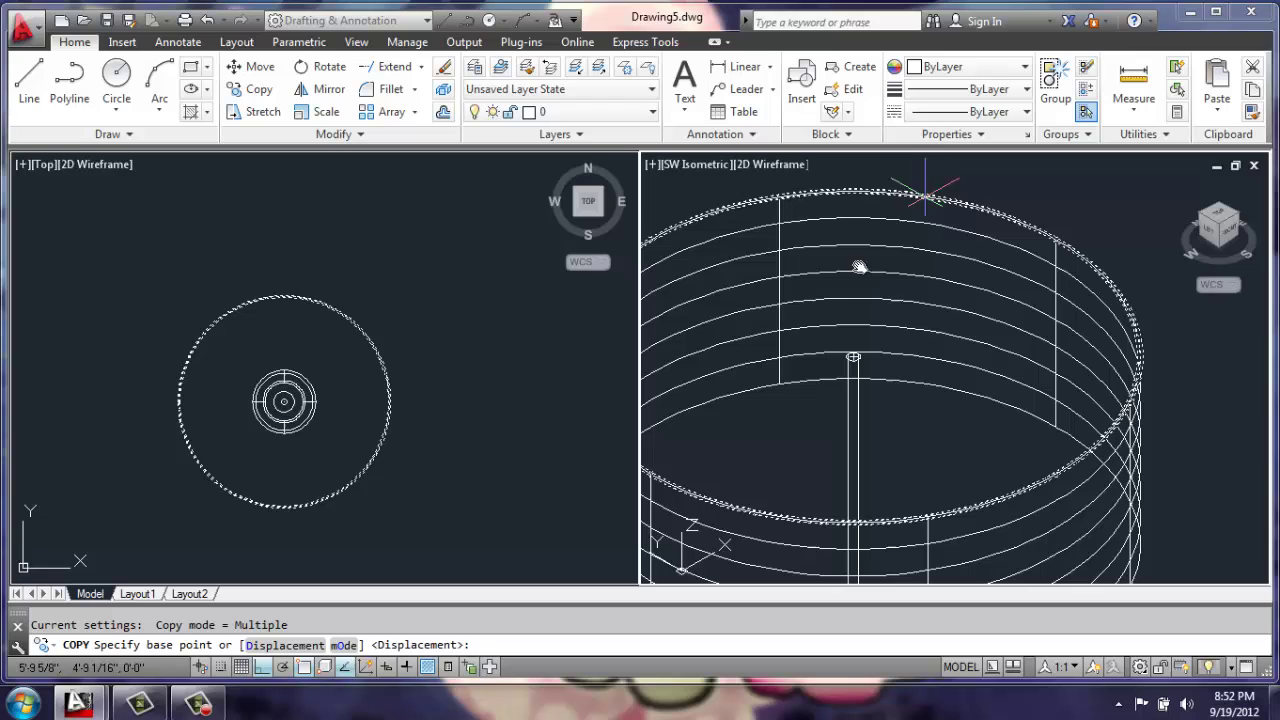
{"action": "left_click", "coordinate": [851, 358]}
{"action": "scroll", "coordinate": [851, 358], "scroll_direction": "down", "scroll_amount": 3}
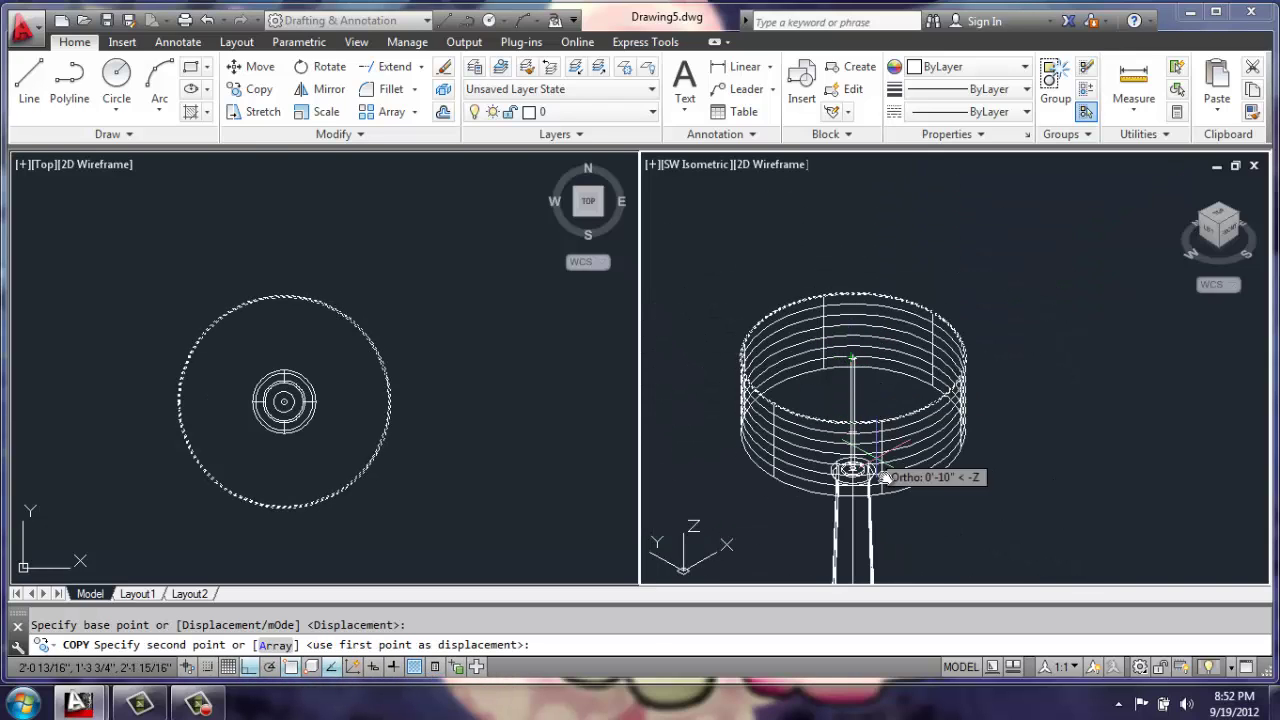
{"action": "type", "text": "8"}
{"action": "key", "text": "Return"}
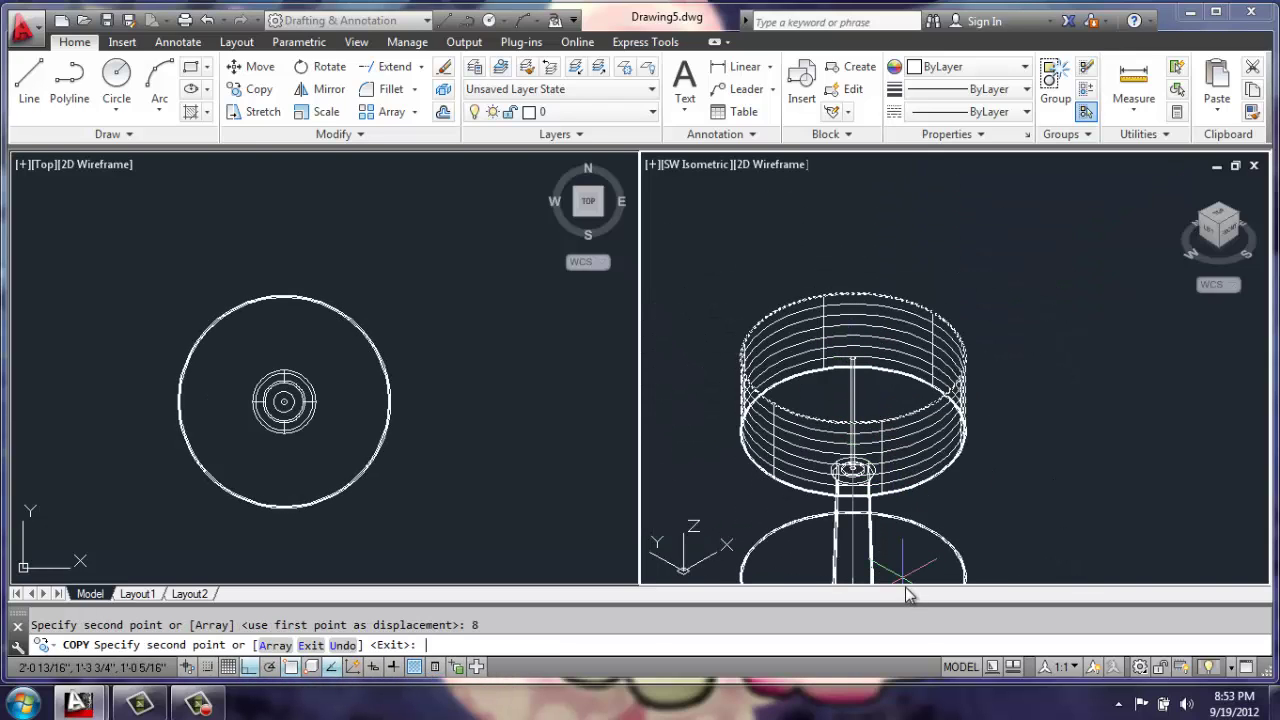
{"action": "key", "text": "Return"}
{"action": "scroll", "coordinate": [873, 488], "scroll_direction": "up", "scroll_amount": 3}
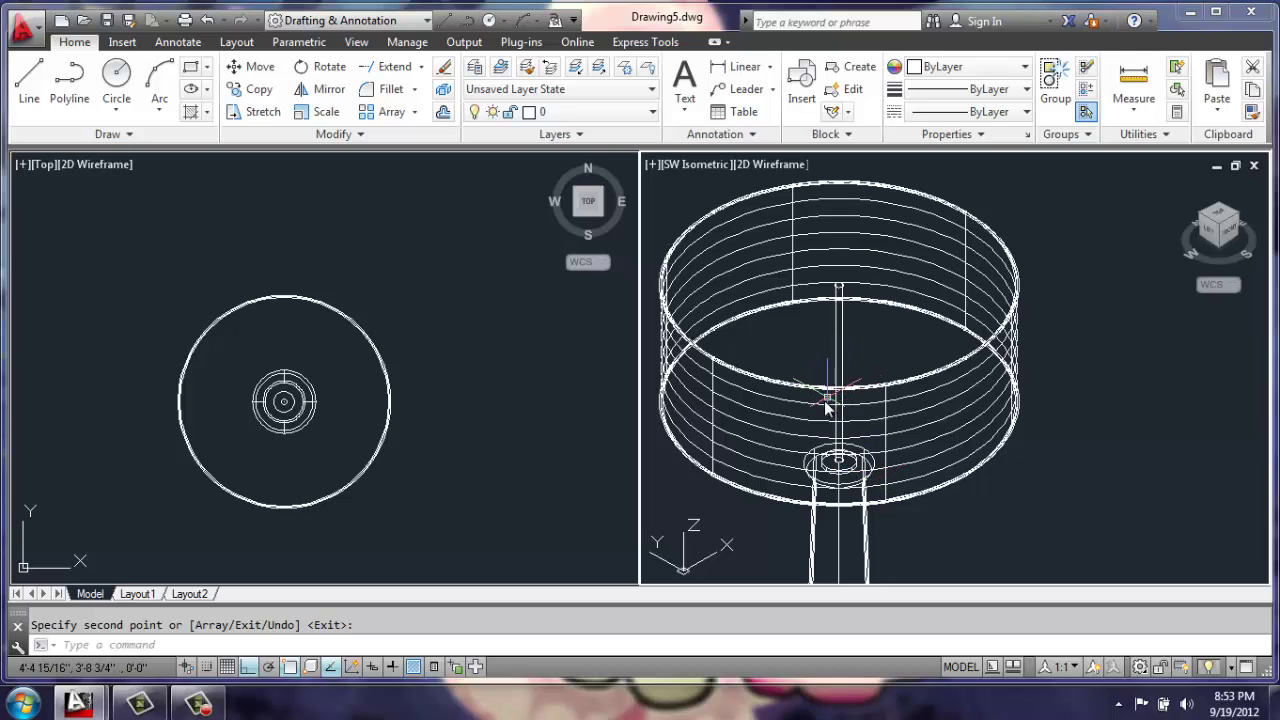
{"action": "middle_click_drag", "start_coordinate": [973, 245], "coordinate": [885, 338]}
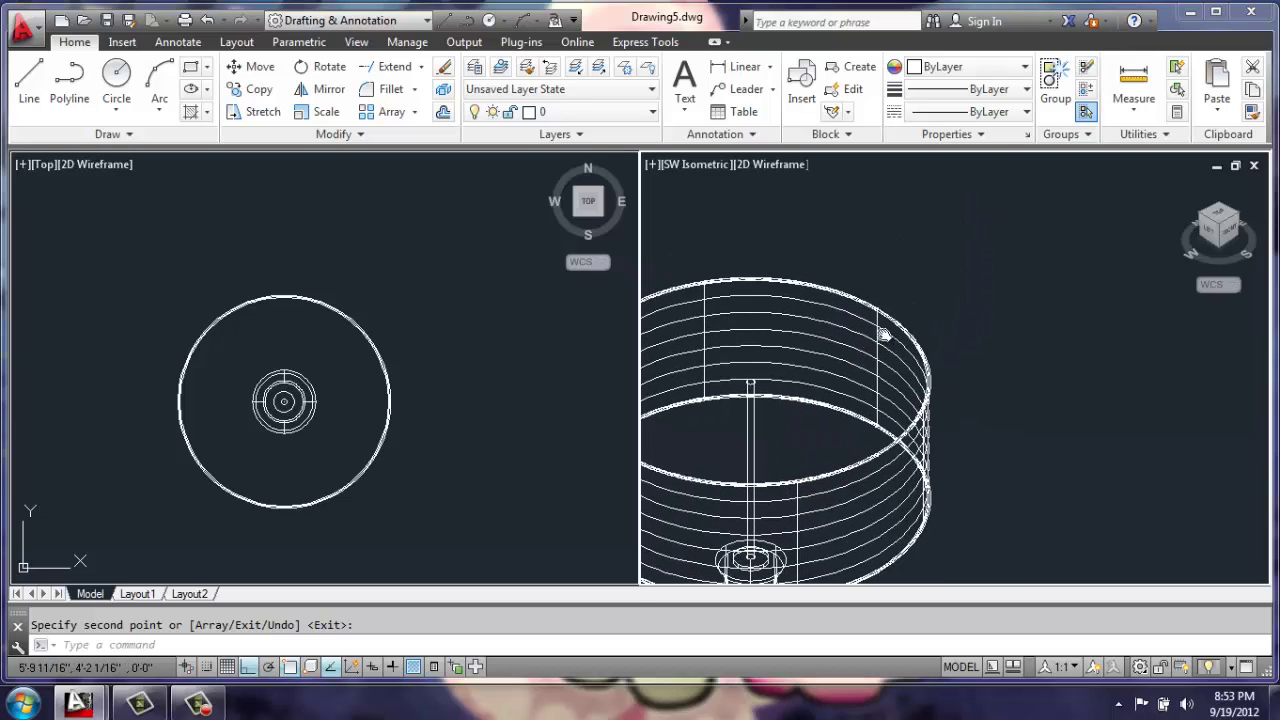
- Draw a 10-unit line to the right of the drum shade
{"action": "type", "text": "l"}
{"action": "key", "text": "Return"}
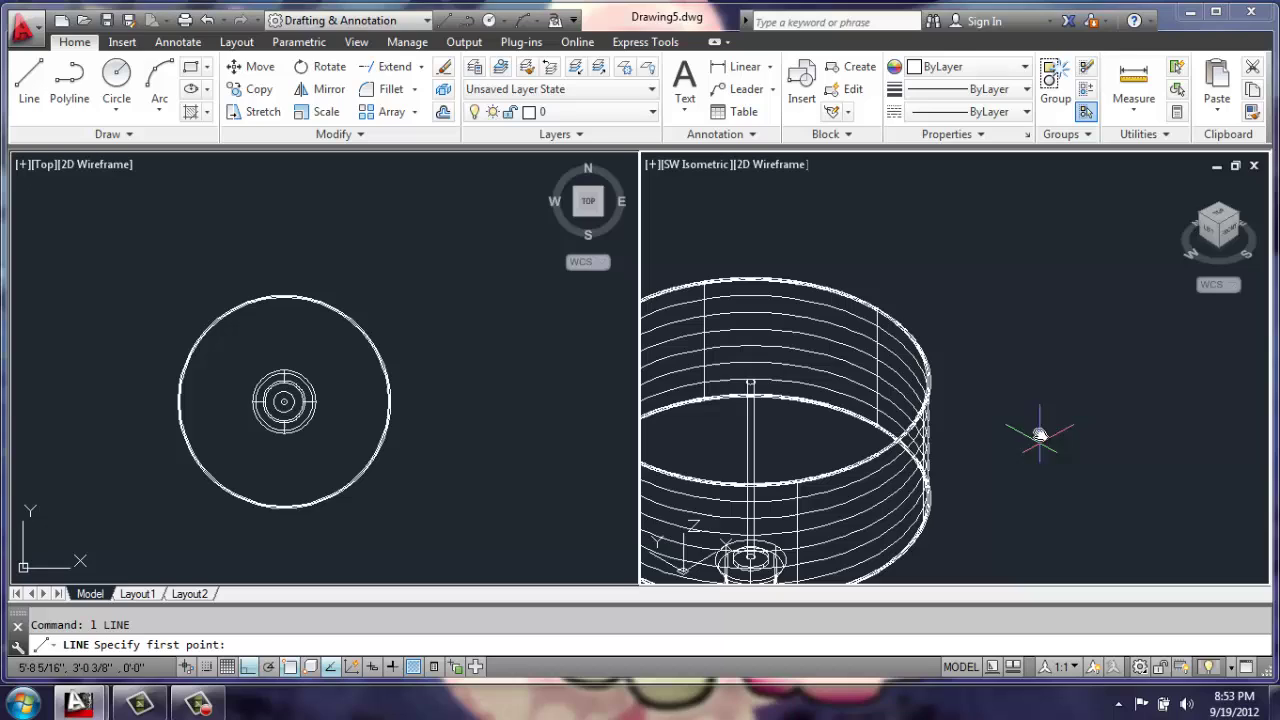
{"action": "left_click", "coordinate": [1013, 358]}
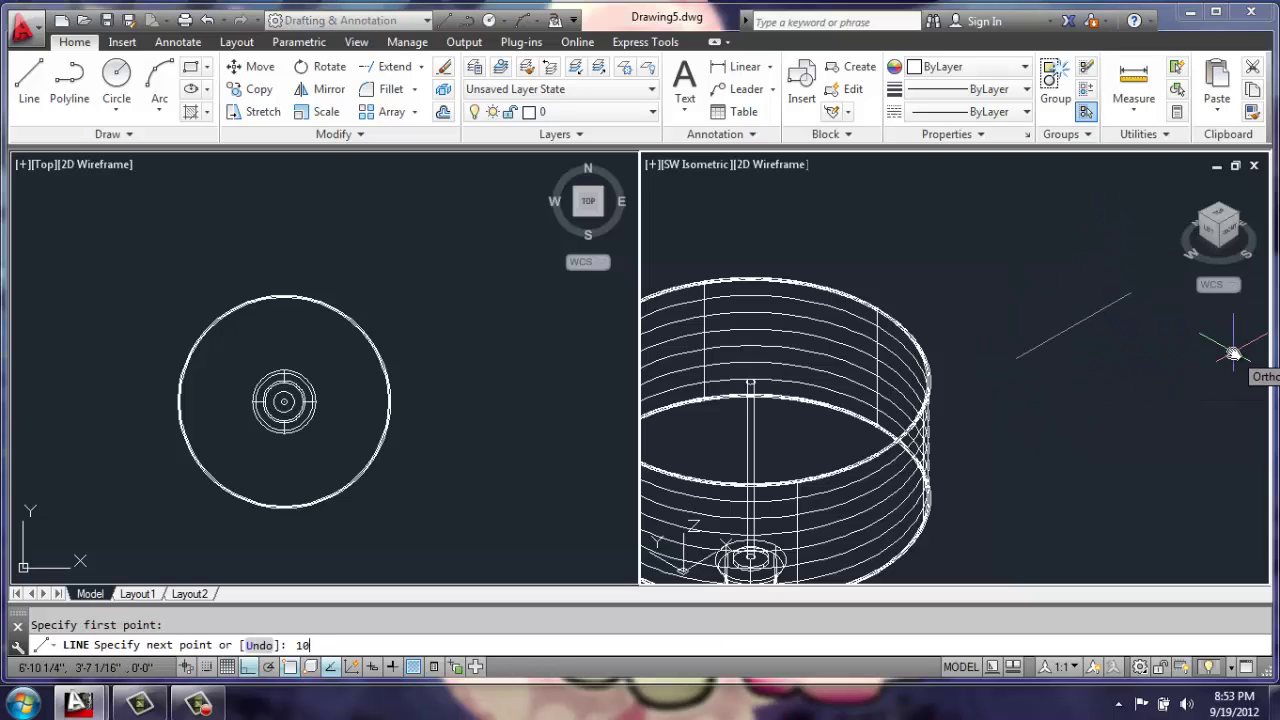
{"action": "key", "text": "Return"}
{"action": "scroll", "coordinate": [1028, 350], "scroll_direction": "up", "scroll_amount": 4}
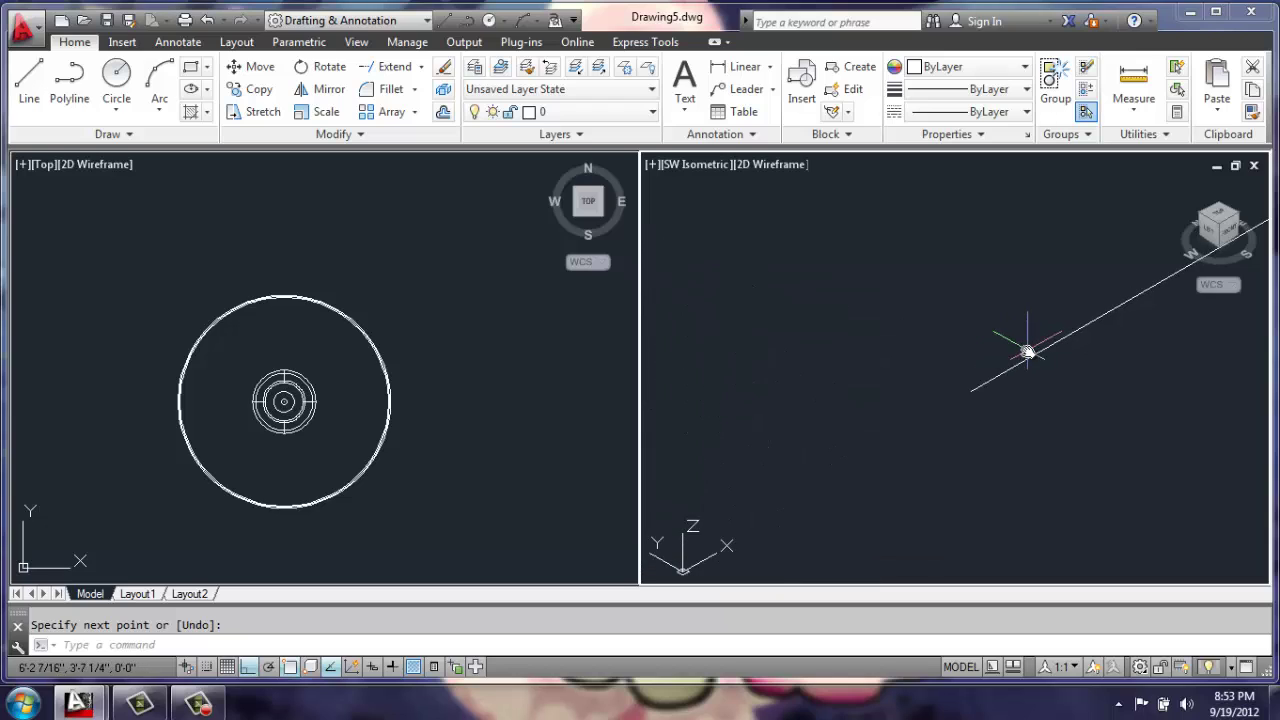
{"action": "key", "text": "Return"}
- Draw a 0.1-radius circle at the line's end
{"action": "type", "text": "c"}
{"action": "key", "text": "Return"}
{"action": "left_click", "coordinate": [972, 394]}
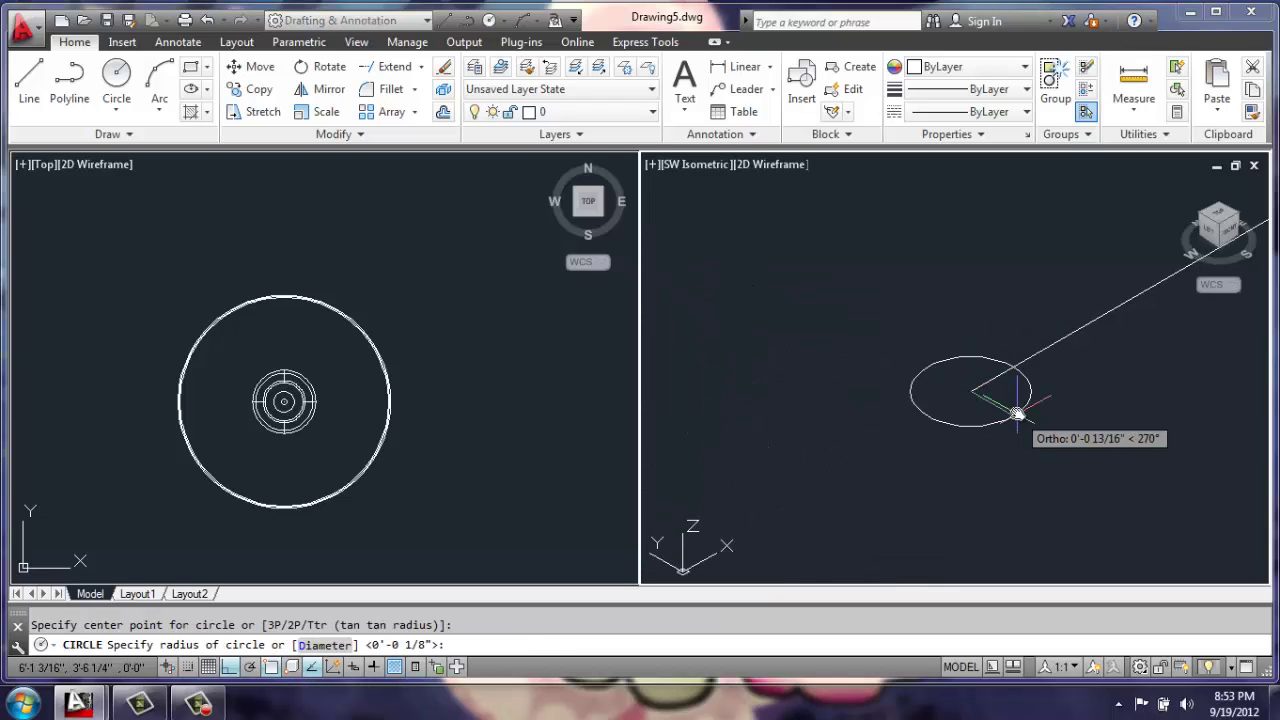
{"action": "key", "text": "Return"}
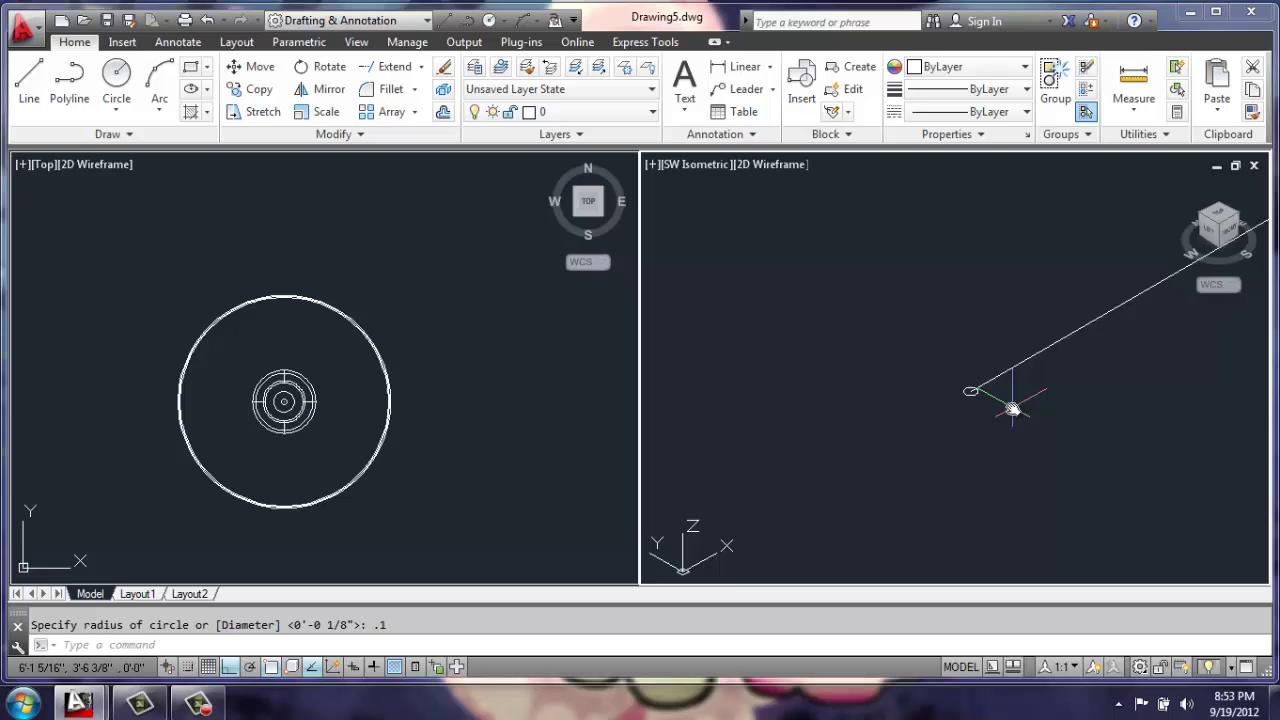
- Sweep the small circle along the line into a thin 10-unit rod and begin moving it
{"action": "type", "text": "sweep"}
{"action": "key", "text": "Return"}
{"action": "left_click", "coordinate": [971, 393]}
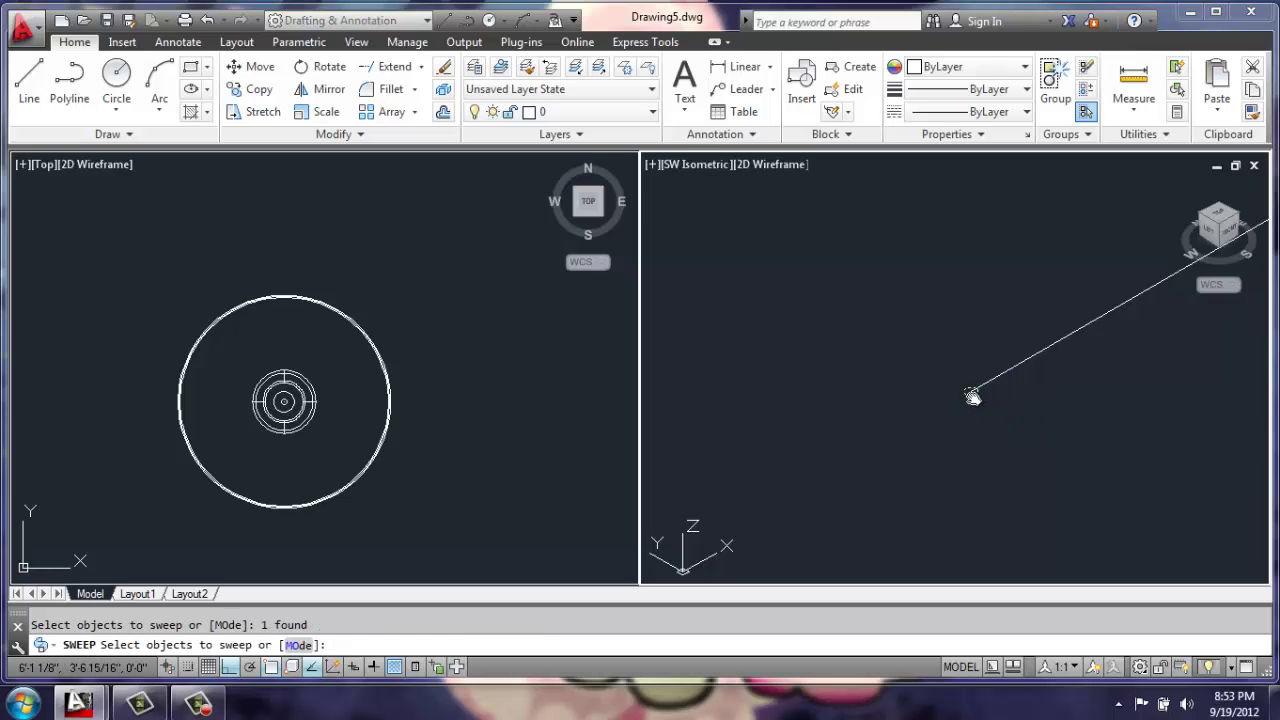
{"action": "key", "text": "Return"}
{"action": "left_click", "coordinate": [990, 383]}
{"action": "key", "text": "Return"}
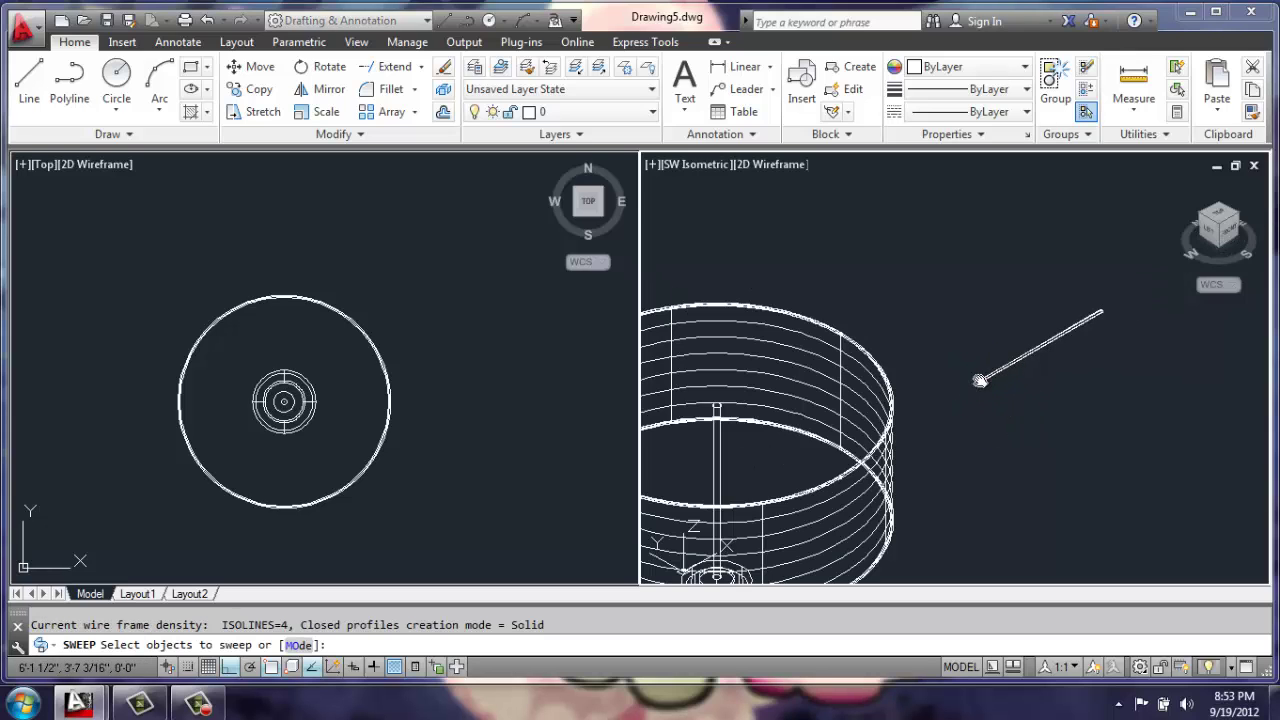
{"action": "scroll", "coordinate": [934, 341], "scroll_direction": "up", "scroll_amount": 2}
{"action": "key", "text": "Escape"}
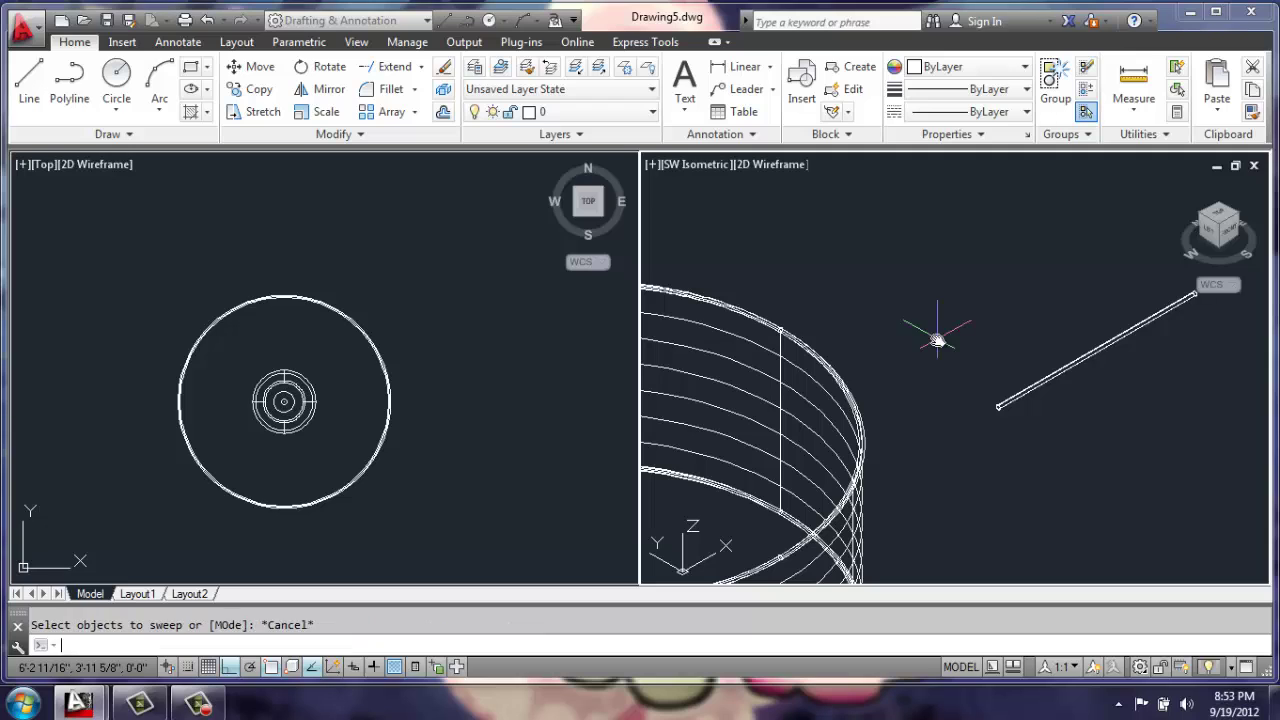
{"action": "key", "text": "Escape"}
{"action": "type", "text": "m"}
{"action": "key", "text": "Return"}
- Move the rod by its end to the stem top so it spans to the shade rim
{"action": "left_click", "coordinate": [1020, 388]}
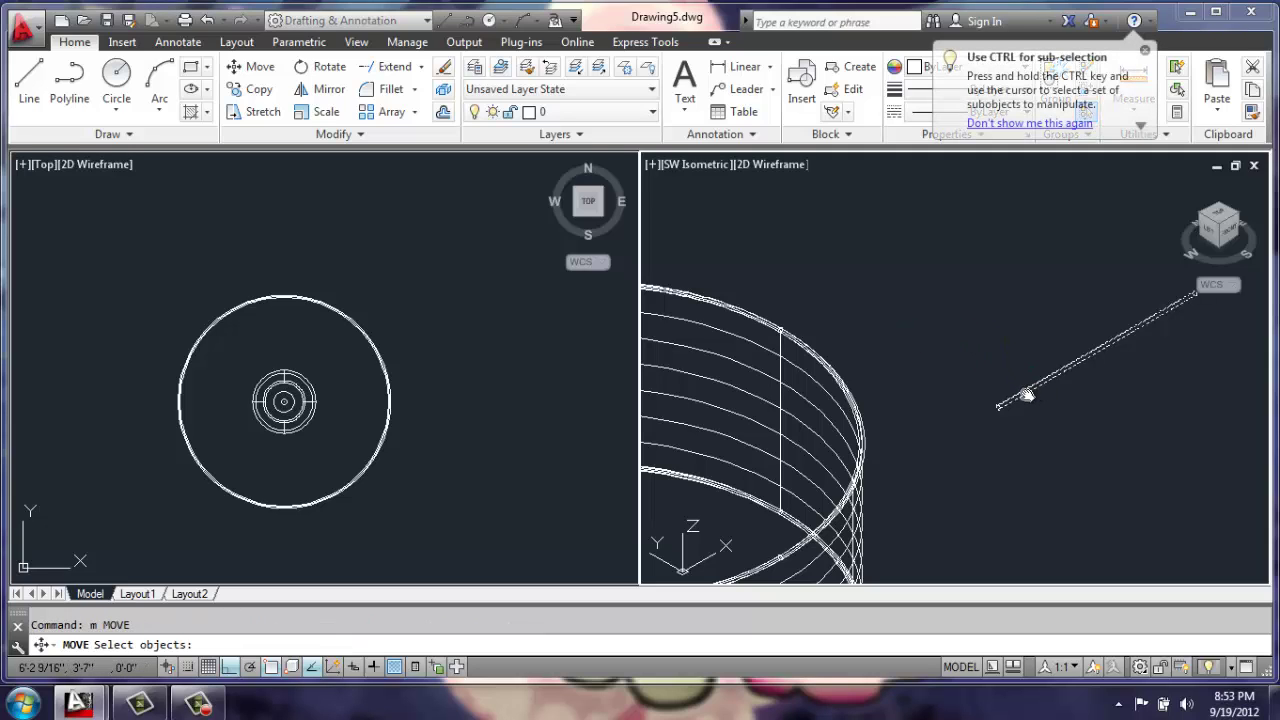
{"action": "key", "text": "Return"}
{"action": "scroll", "coordinate": [1000, 405], "scroll_direction": "up", "scroll_amount": 4}
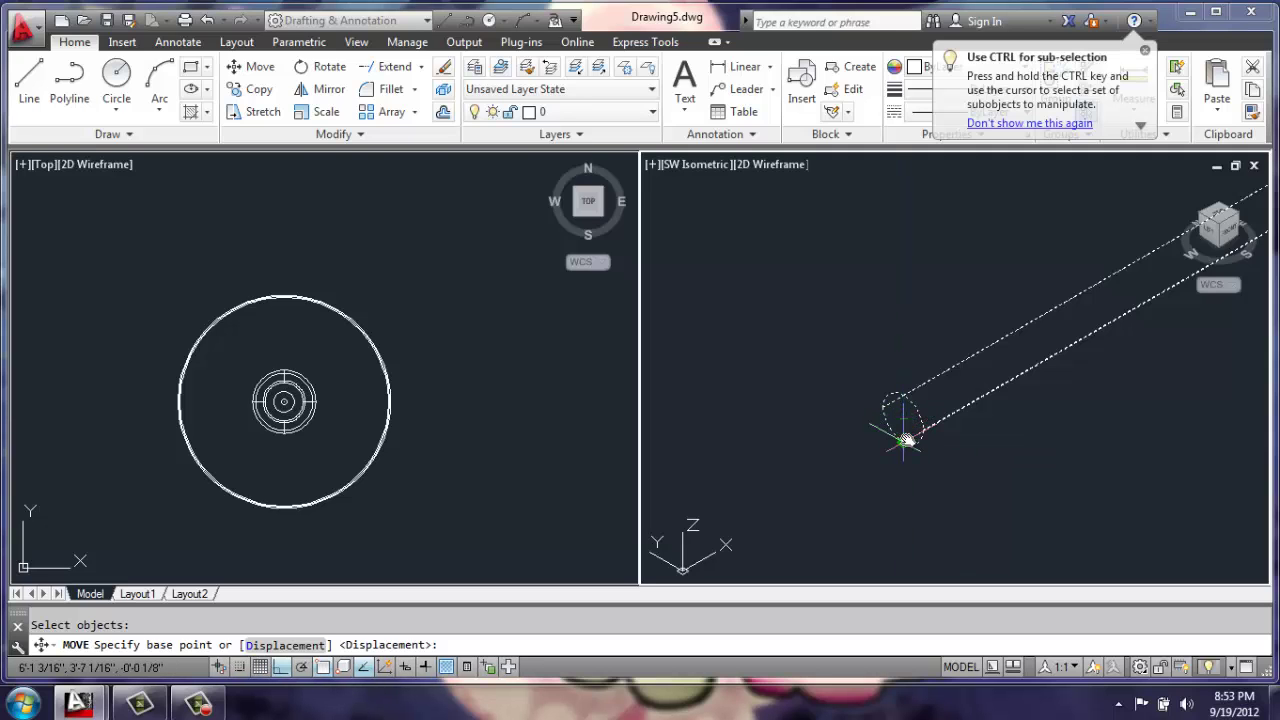
{"action": "left_click", "coordinate": [904, 428]}
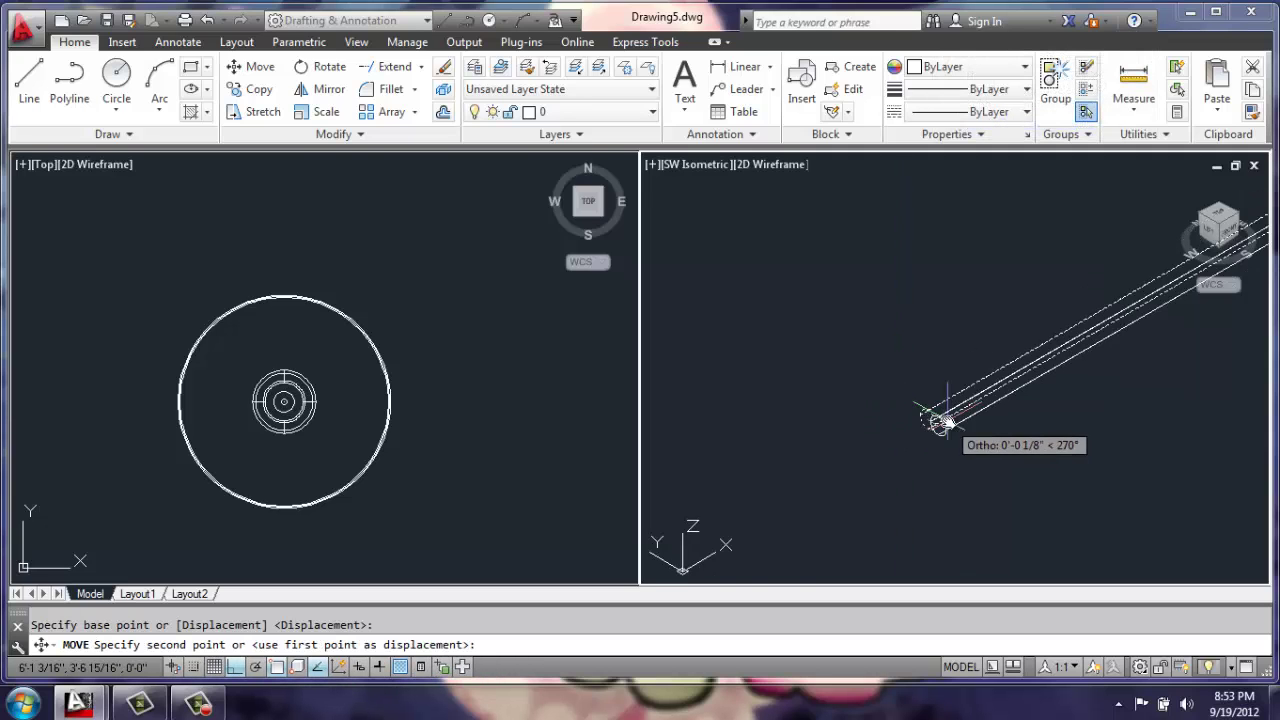
{"action": "scroll", "coordinate": [910, 425], "scroll_direction": "down", "scroll_amount": 5}
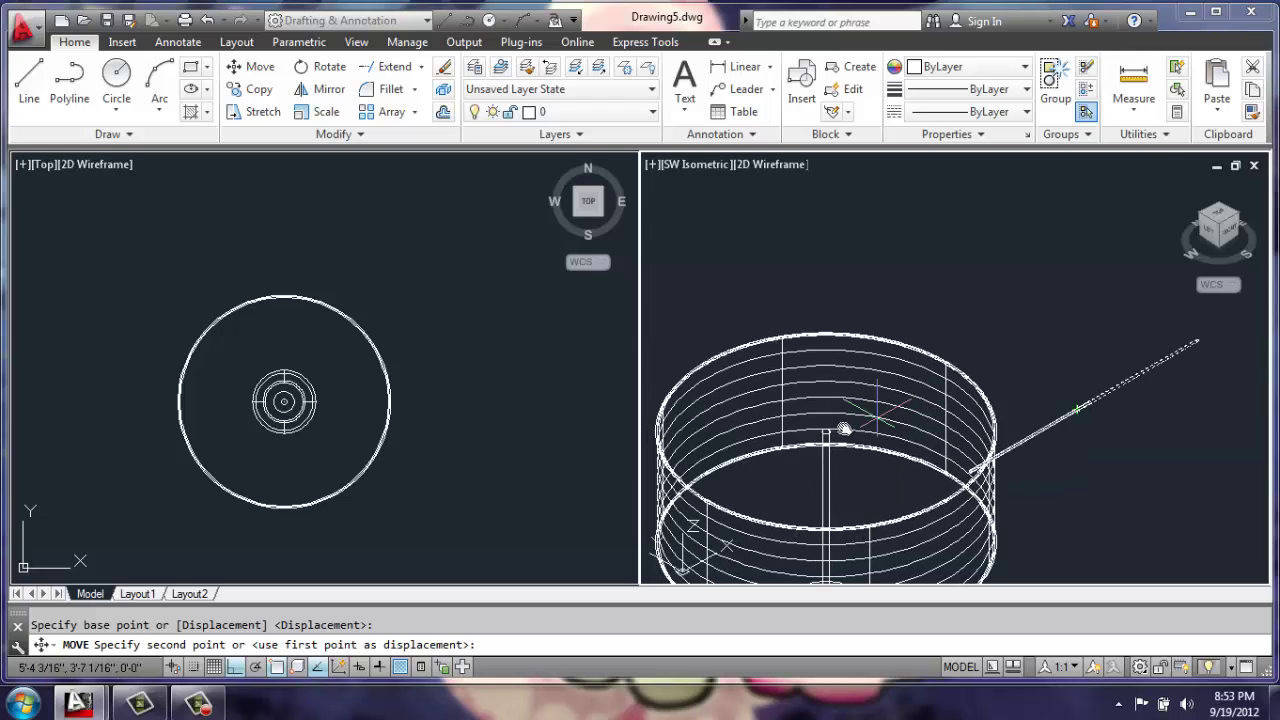
{"action": "scroll", "coordinate": [840, 435], "scroll_direction": "up", "scroll_amount": 8}
{"action": "left_click", "coordinate": [780, 418]}
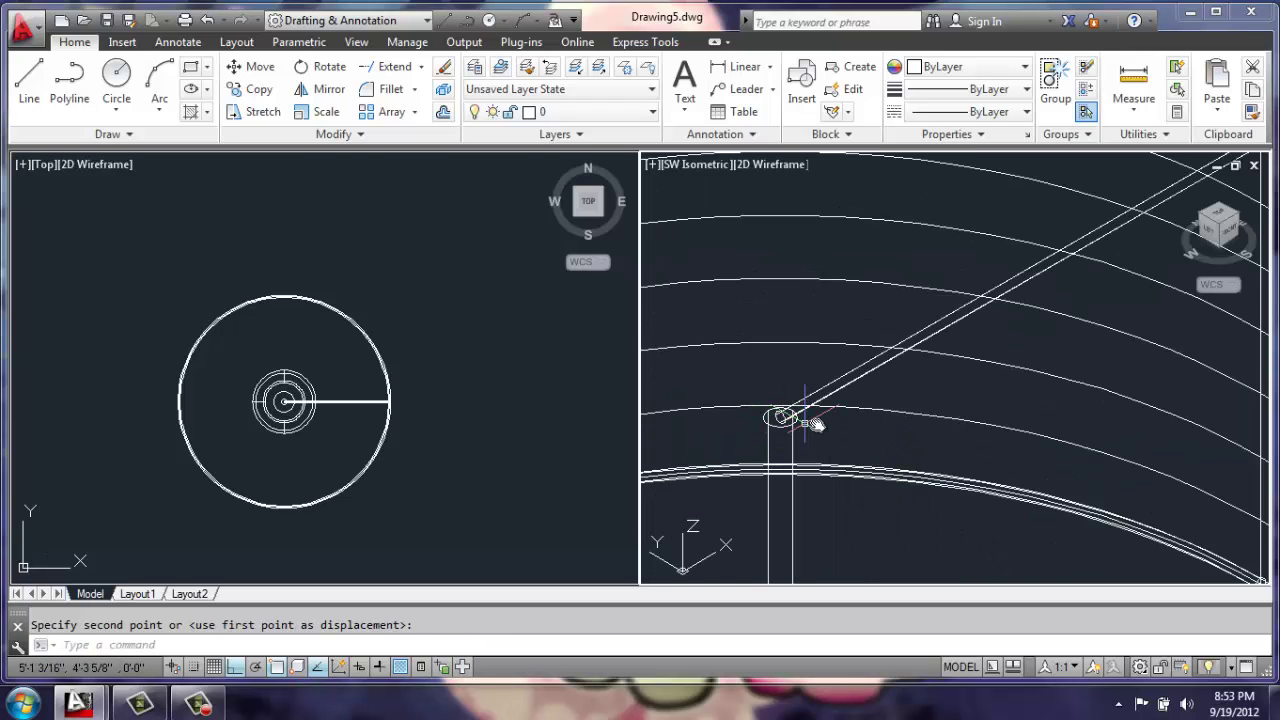
{"action": "scroll", "coordinate": [818, 424], "scroll_direction": "down", "scroll_amount": 4}
{"action": "key", "text": "Return"}
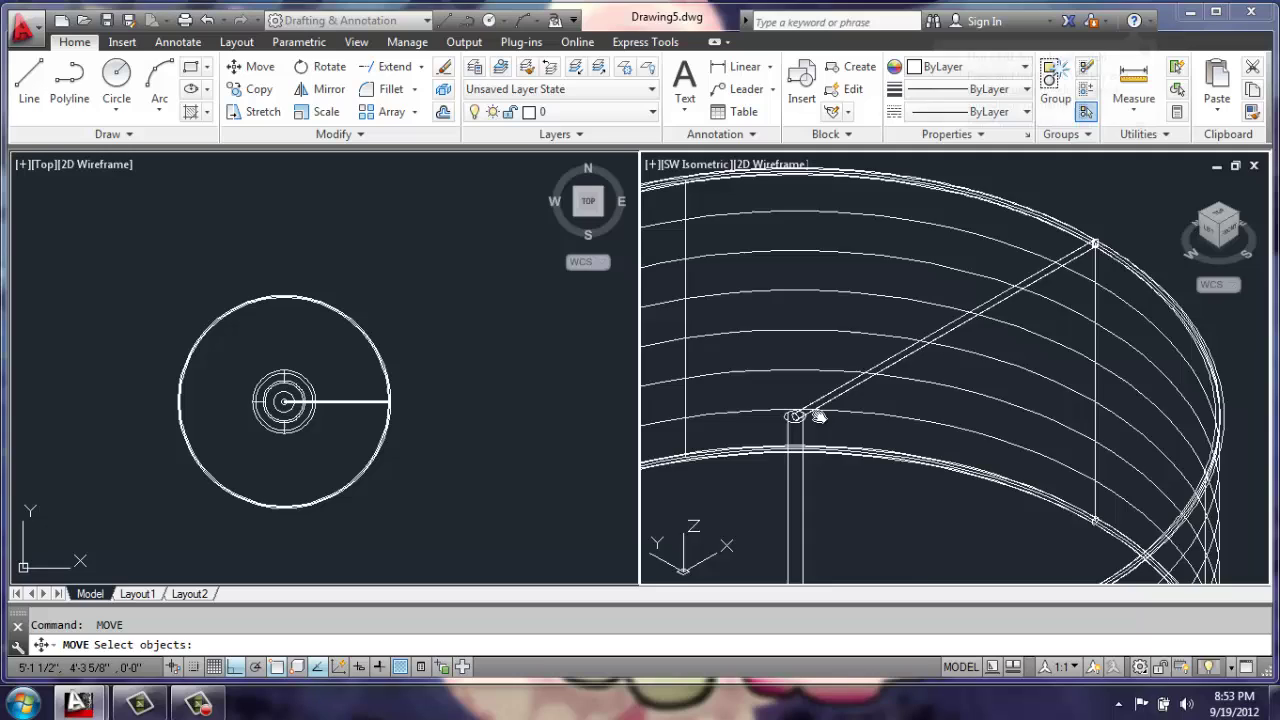
{"action": "key", "text": "Escape"}
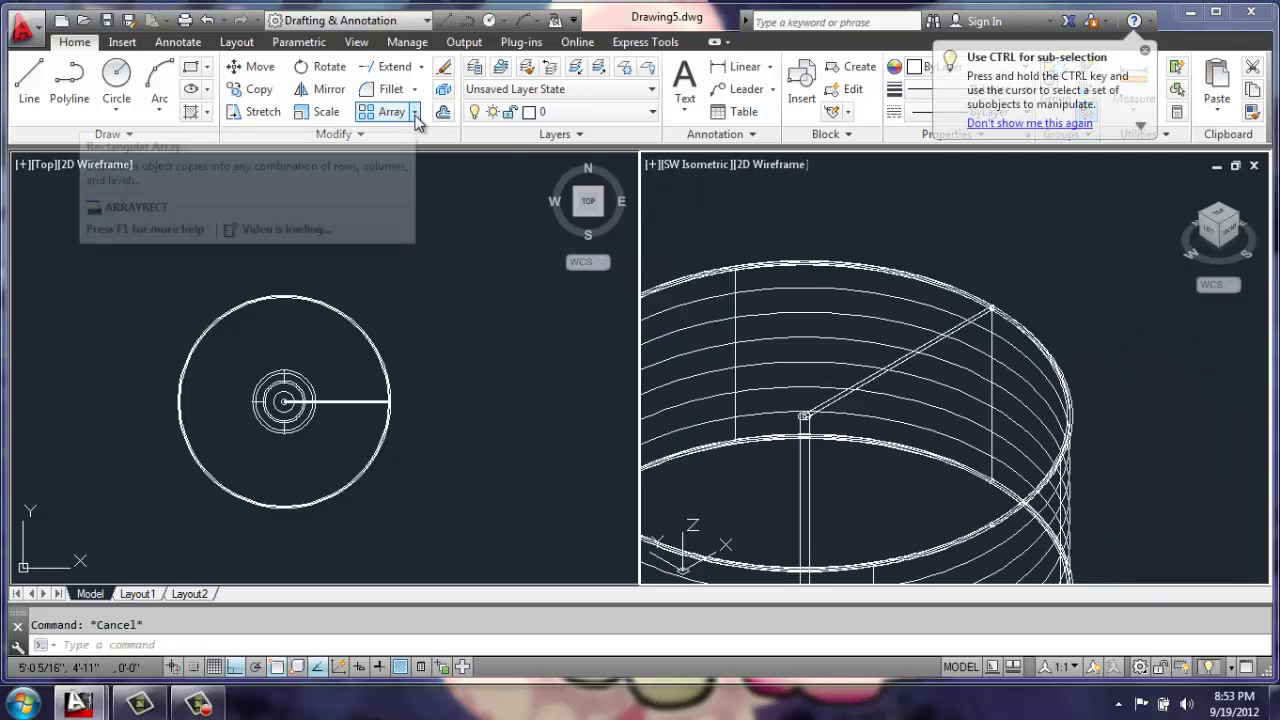
- Start a polar array of the spoke centred on the stem's centre
{"action": "left_click", "coordinate": [412, 113]}
{"action": "left_click", "coordinate": [349, 214]}
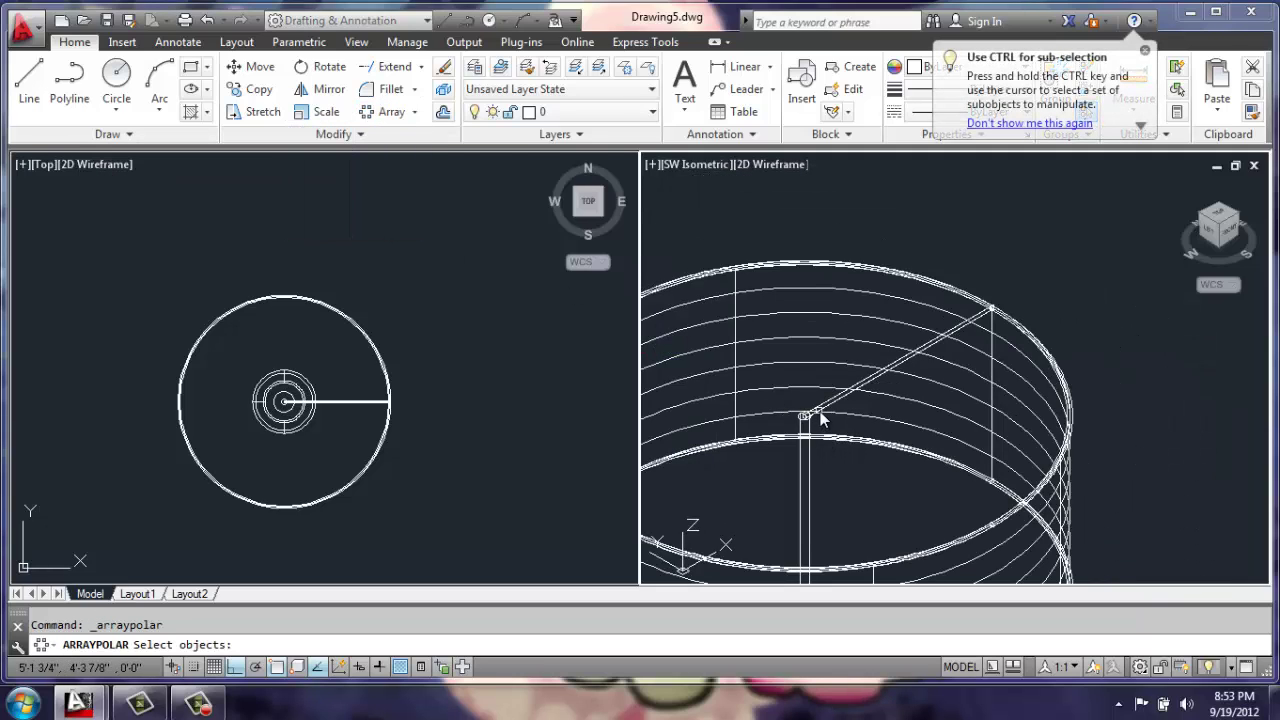
{"action": "left_click", "coordinate": [831, 413]}
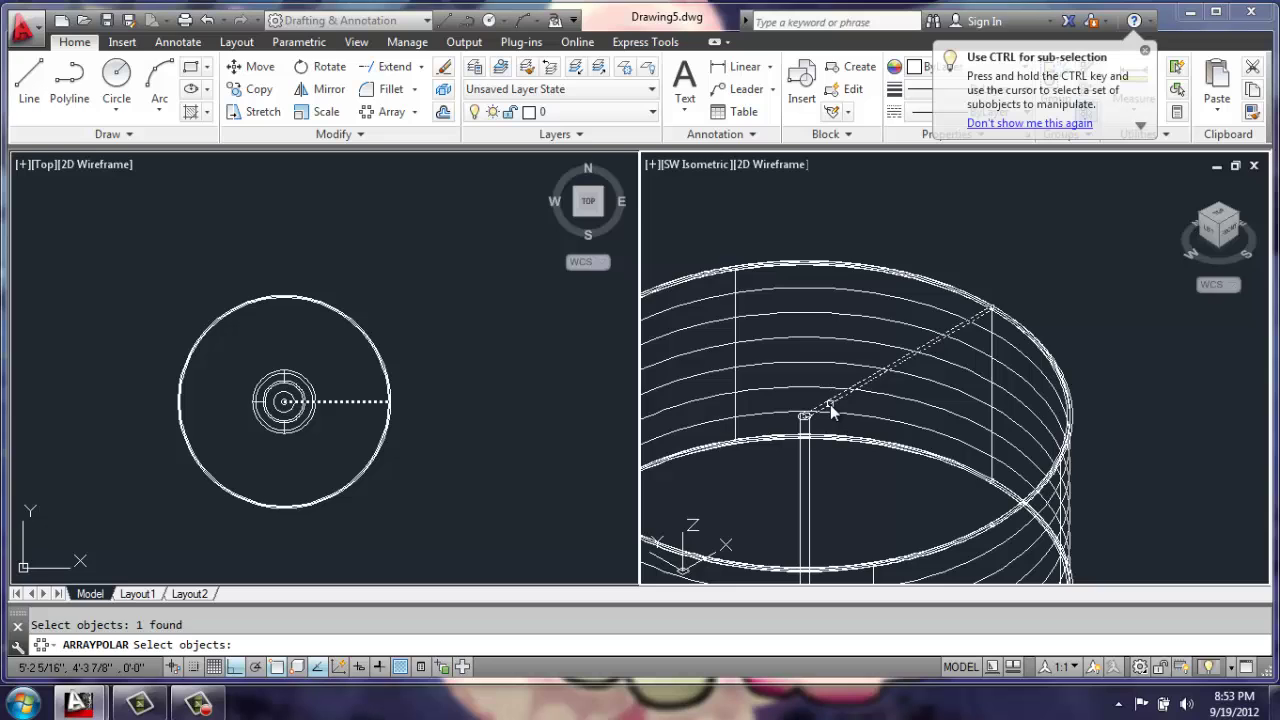
{"action": "key", "text": "Return"}
{"action": "scroll", "coordinate": [795, 425], "scroll_direction": "up", "scroll_amount": 5}
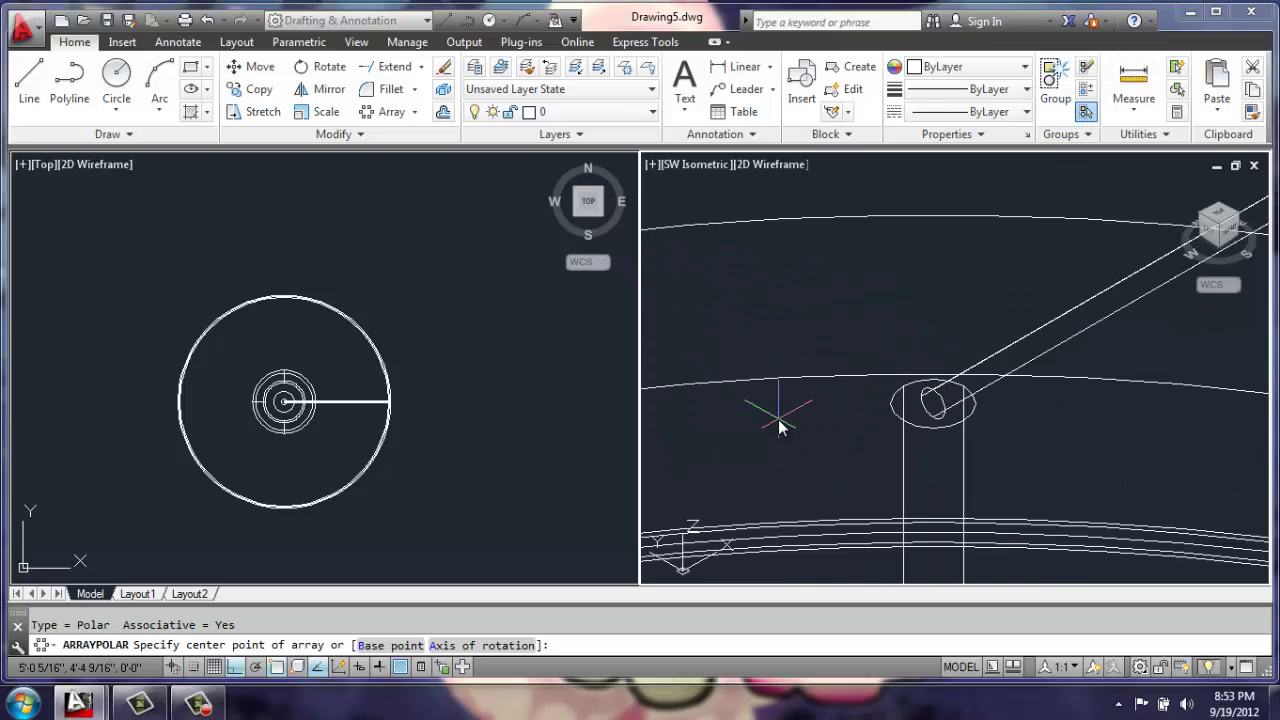
{"action": "left_click", "coordinate": [931, 405]}
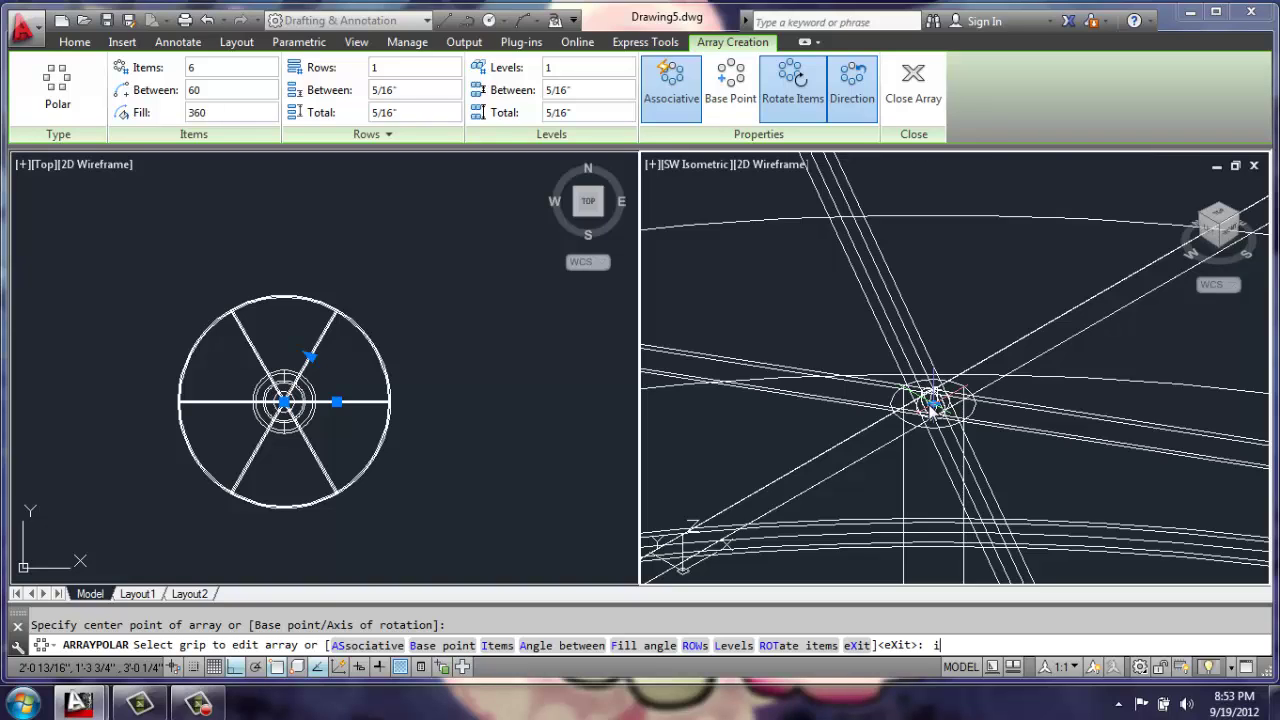
- Set the polar array to 3 items spaced 120° apart and finish it
{"action": "type", "text": "i"}
{"action": "key", "text": "Return"}
{"action": "type", "text": "3"}
{"action": "key", "text": "Return"}
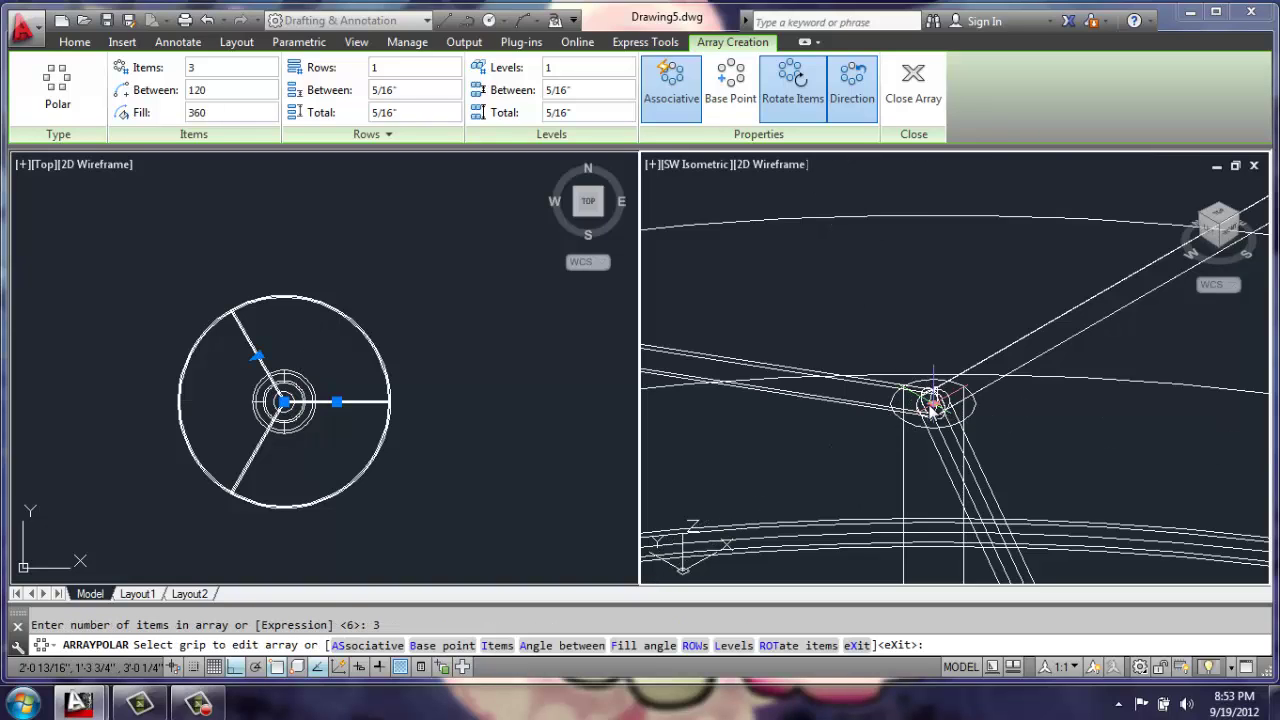
{"action": "key", "text": "Return"}
{"action": "scroll", "coordinate": [920, 360], "scroll_direction": "down", "scroll_amount": 5}
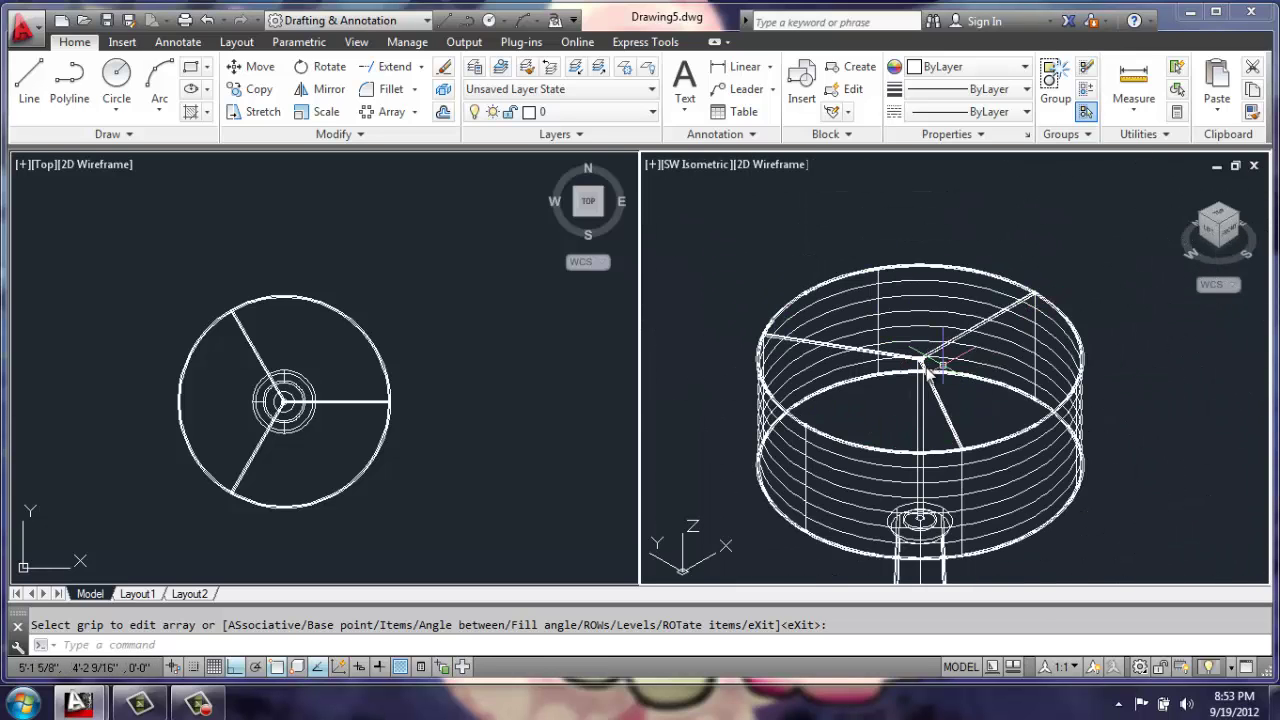
{"action": "scroll", "coordinate": [945, 350], "scroll_direction": "up", "scroll_amount": 5}
{"action": "scroll", "coordinate": [930, 325], "scroll_direction": "up", "scroll_amount": 2}
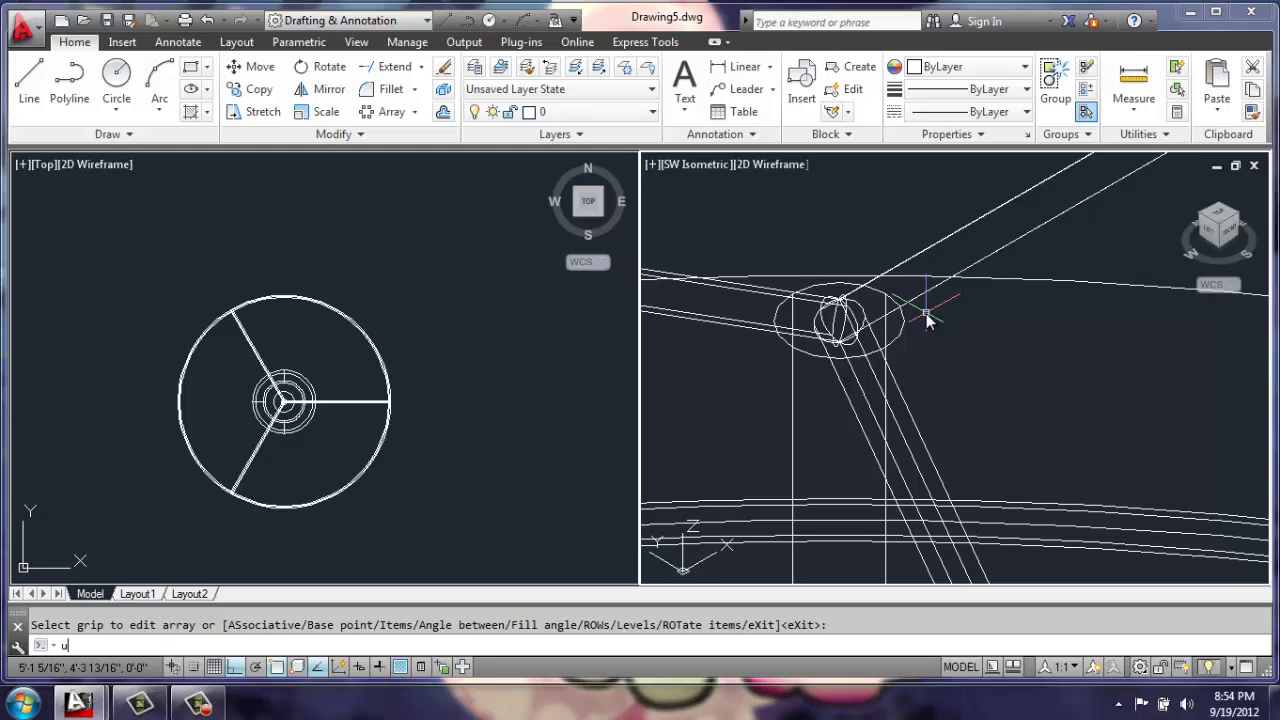
- Explode the spoke array into three separate spokes
{"action": "type", "text": "on"}
{"action": "key", "text": "Return"}
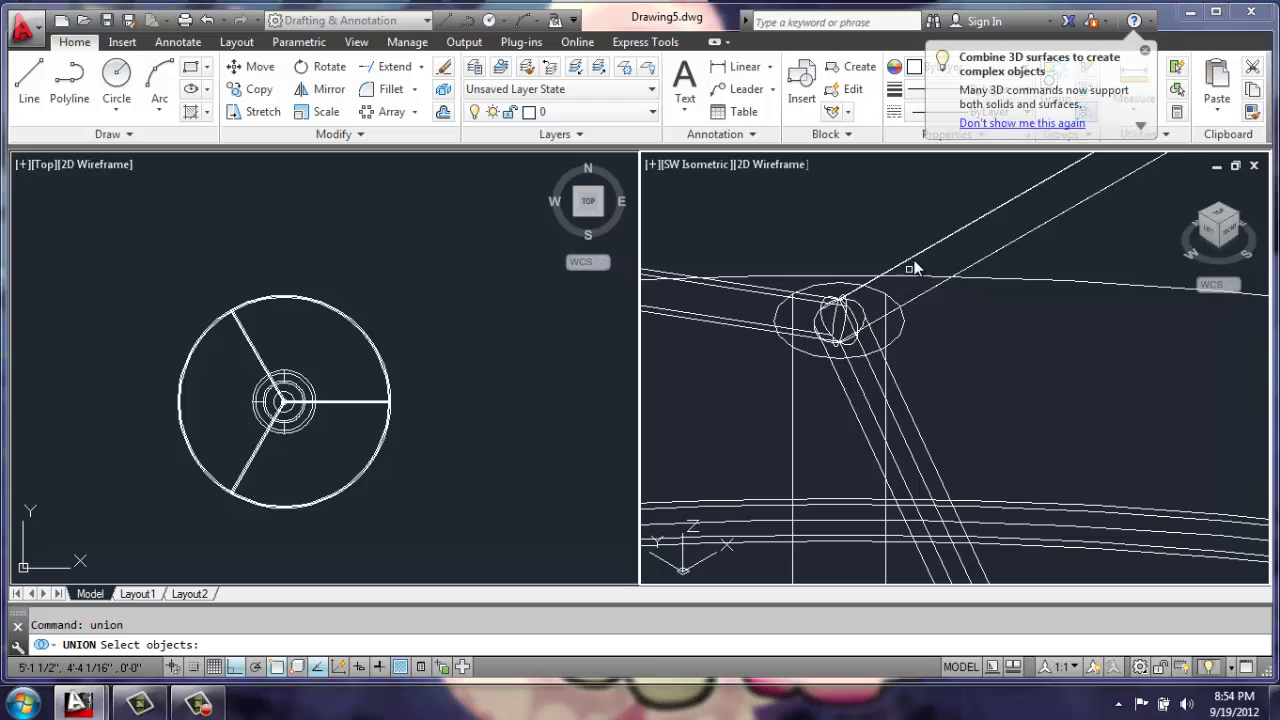
{"action": "key", "text": "Escape"}
{"action": "type", "text": "explode"}
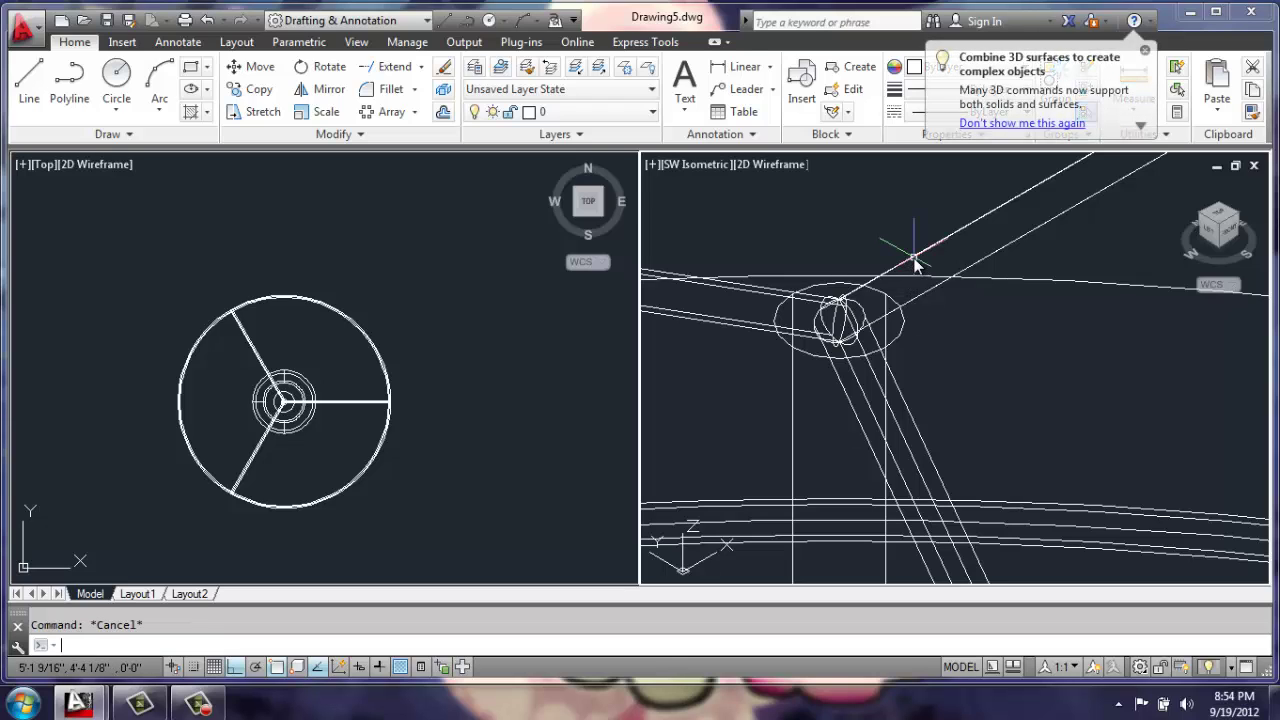
{"action": "key", "text": "Return"}
{"action": "left_click", "coordinate": [914, 260]}
{"action": "key", "text": "Return"}
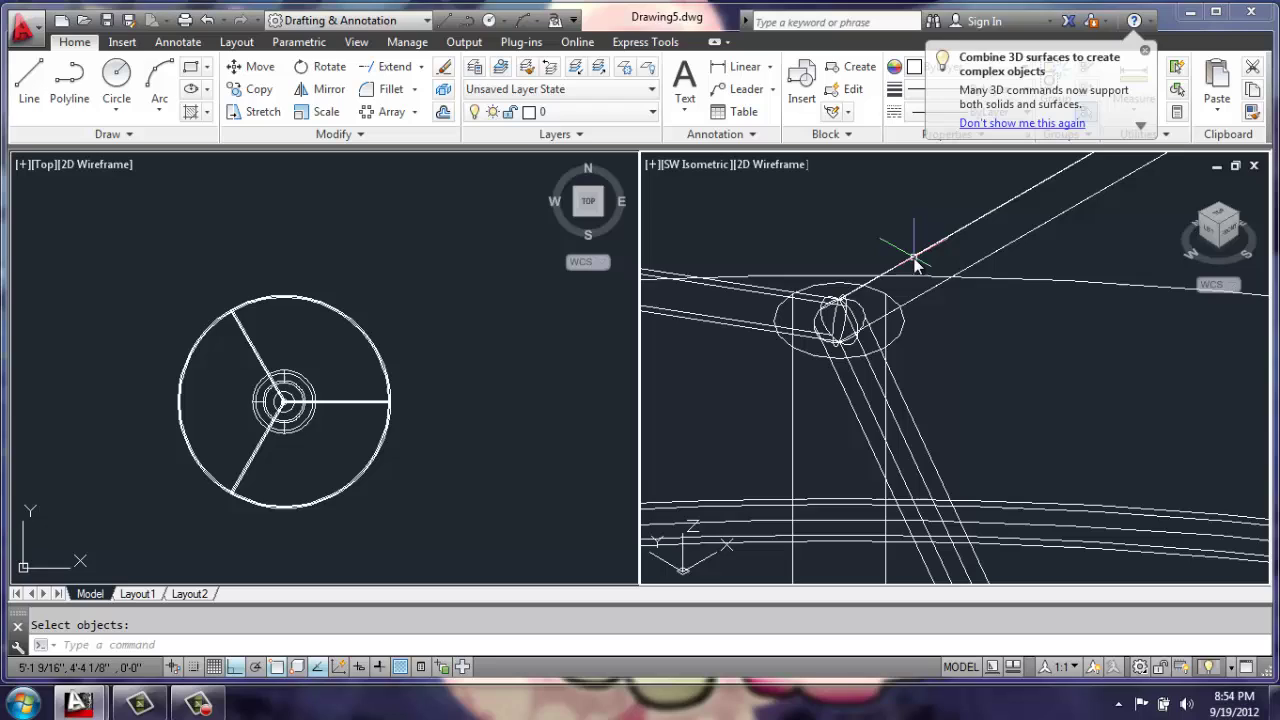
- Union the three spokes into a single solid
{"action": "type", "text": "union"}
{"action": "key", "text": "Return"}
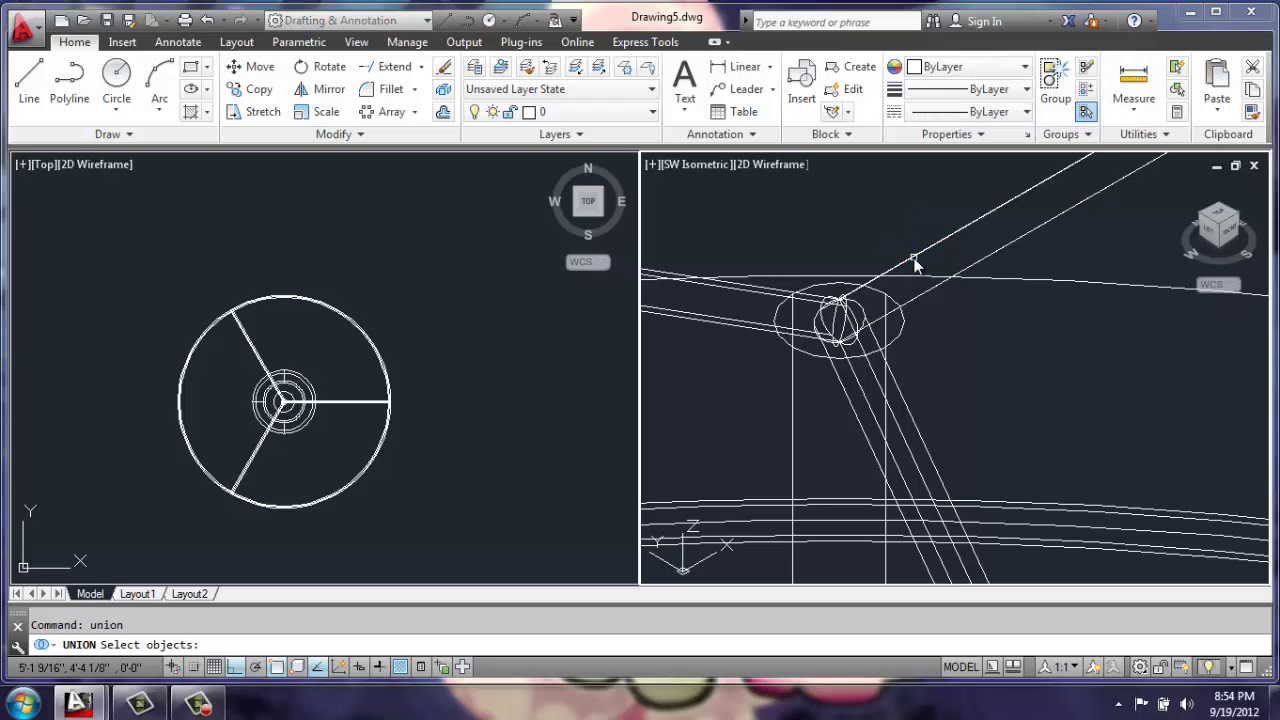
{"action": "left_click", "coordinate": [914, 260]}
{"action": "left_click", "coordinate": [914, 260]}
{"action": "left_click", "coordinate": [759, 290]}
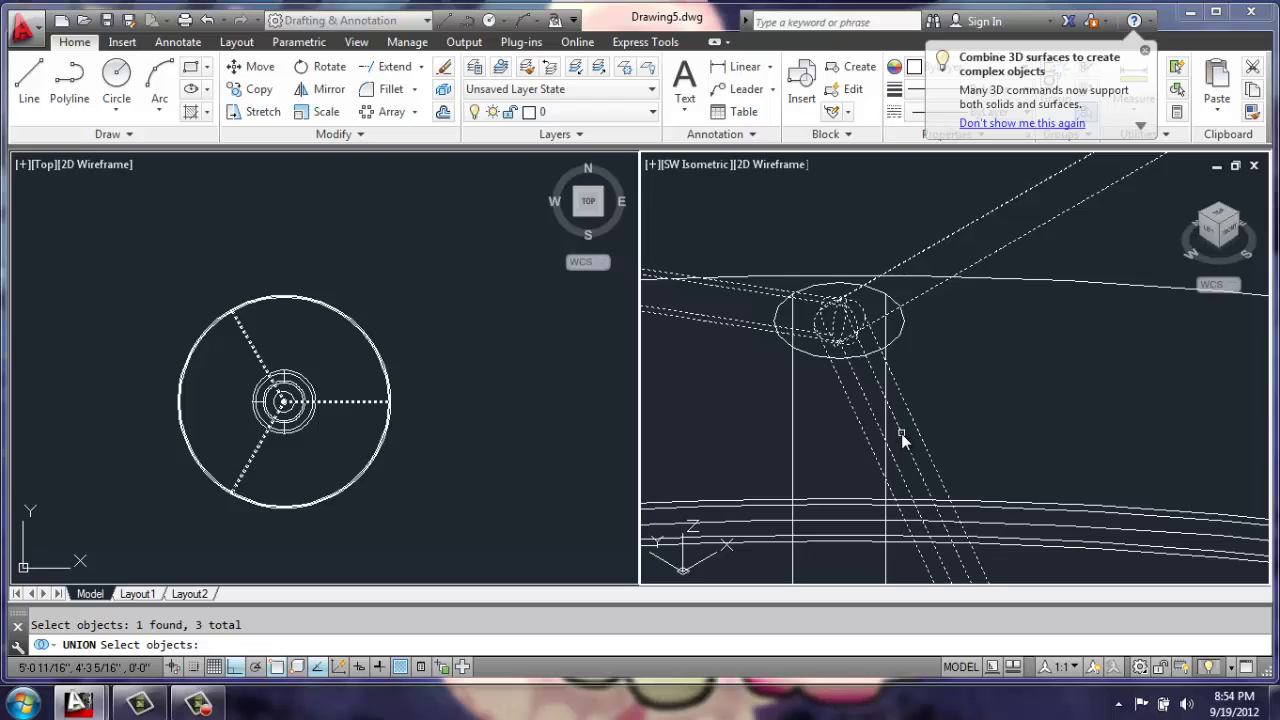
{"action": "key", "text": "Return"}
- Make the top-down viewport active
{"action": "scroll", "coordinate": [901, 433], "scroll_direction": "down", "scroll_amount": 5}
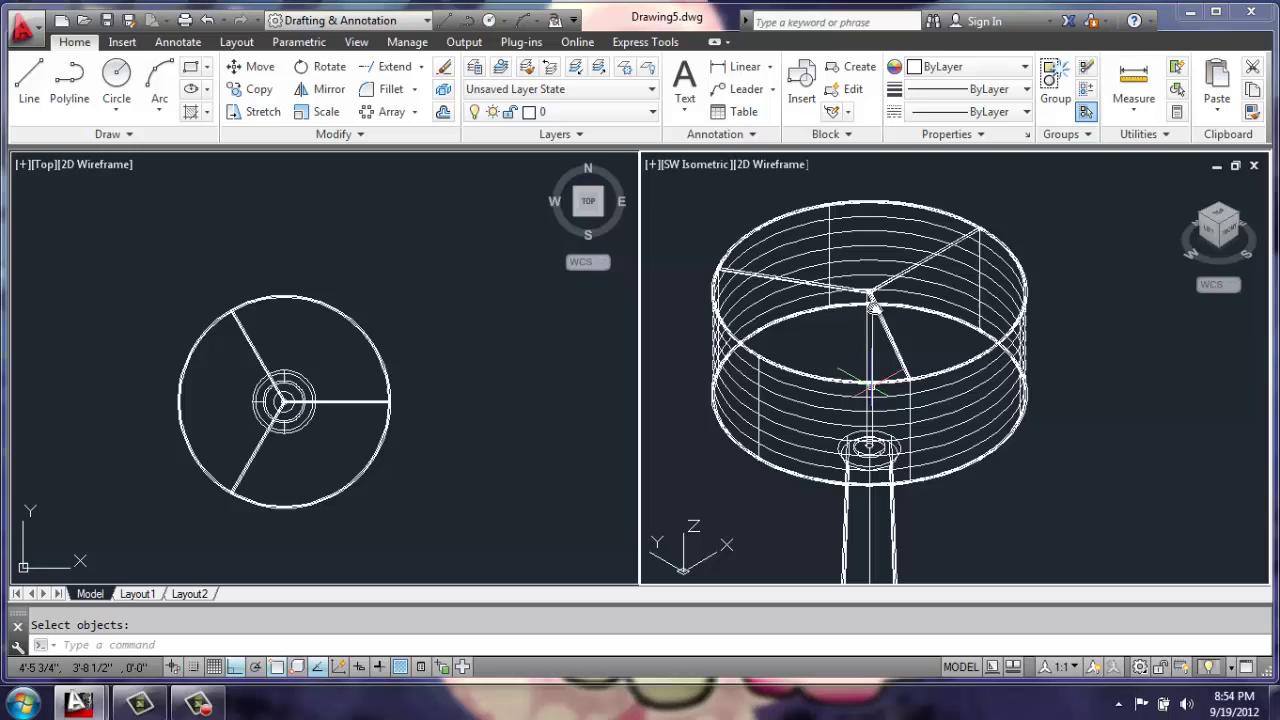
{"action": "scroll", "coordinate": [860, 380], "scroll_direction": "down", "scroll_amount": 3}
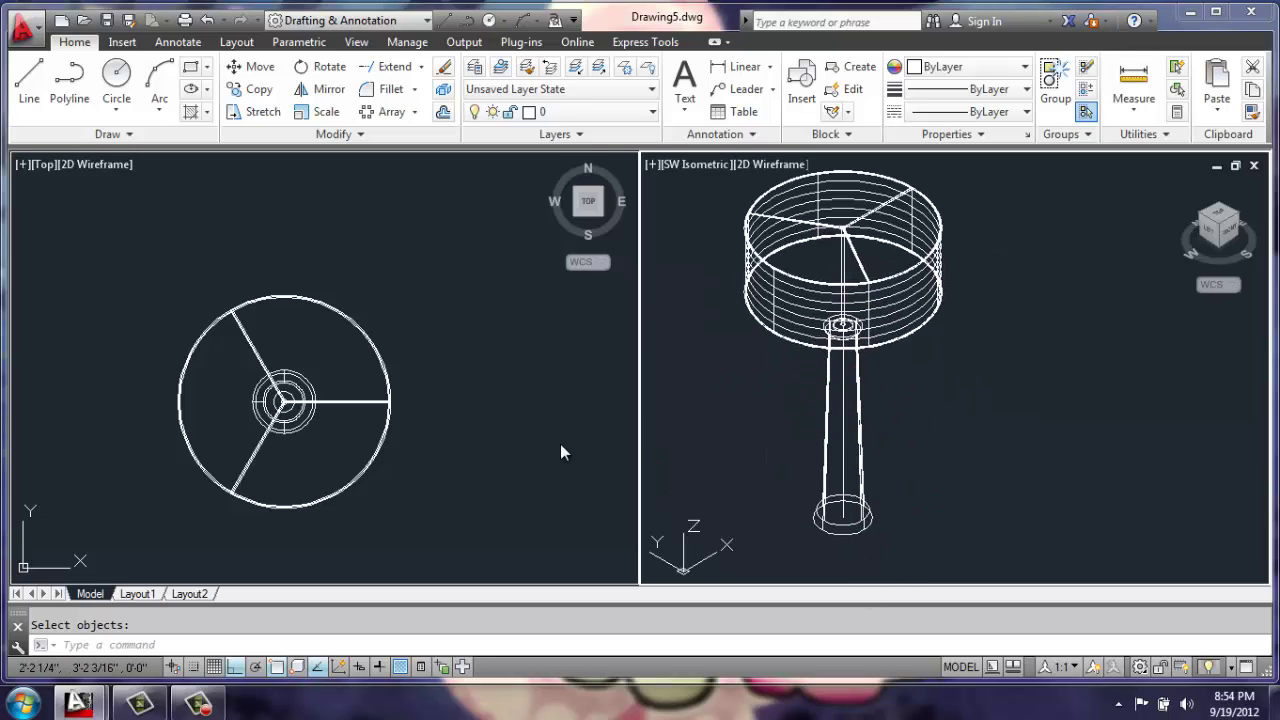
{"action": "left_click", "coordinate": [514, 438]}
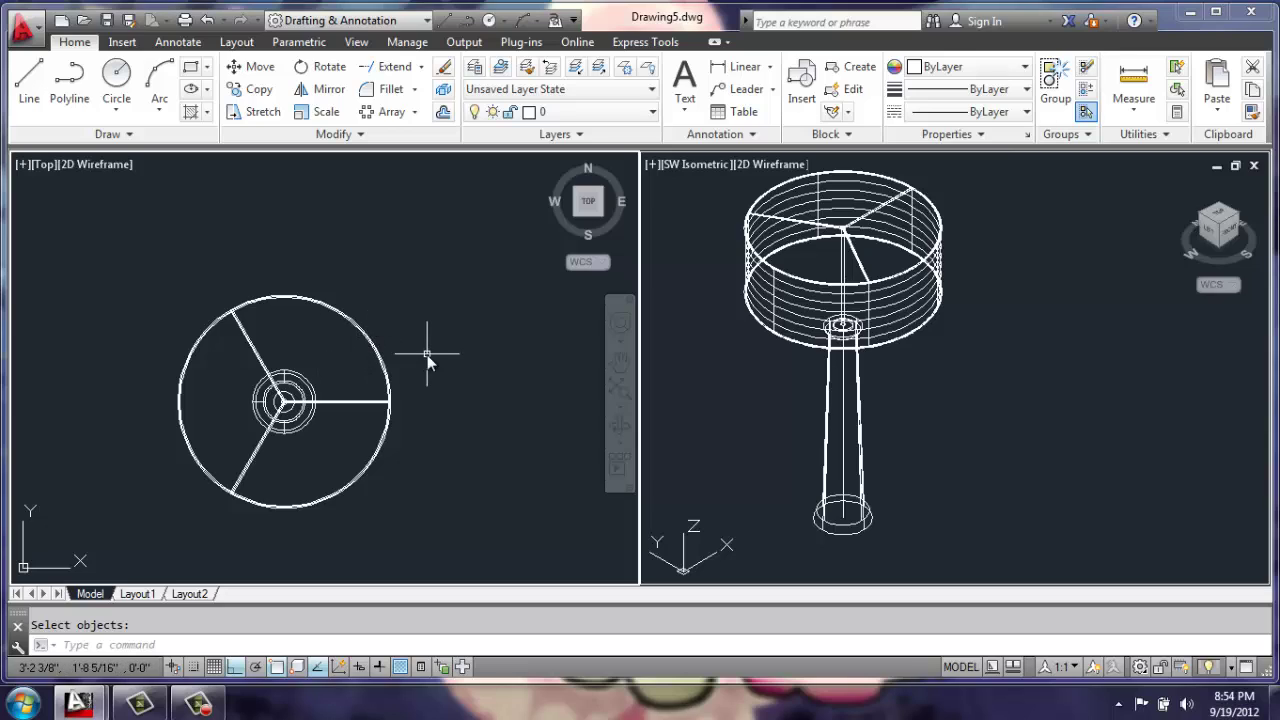
- Switch the left viewport to the Front view and shift the lamp to the left
{"action": "left_click", "coordinate": [45, 162]}
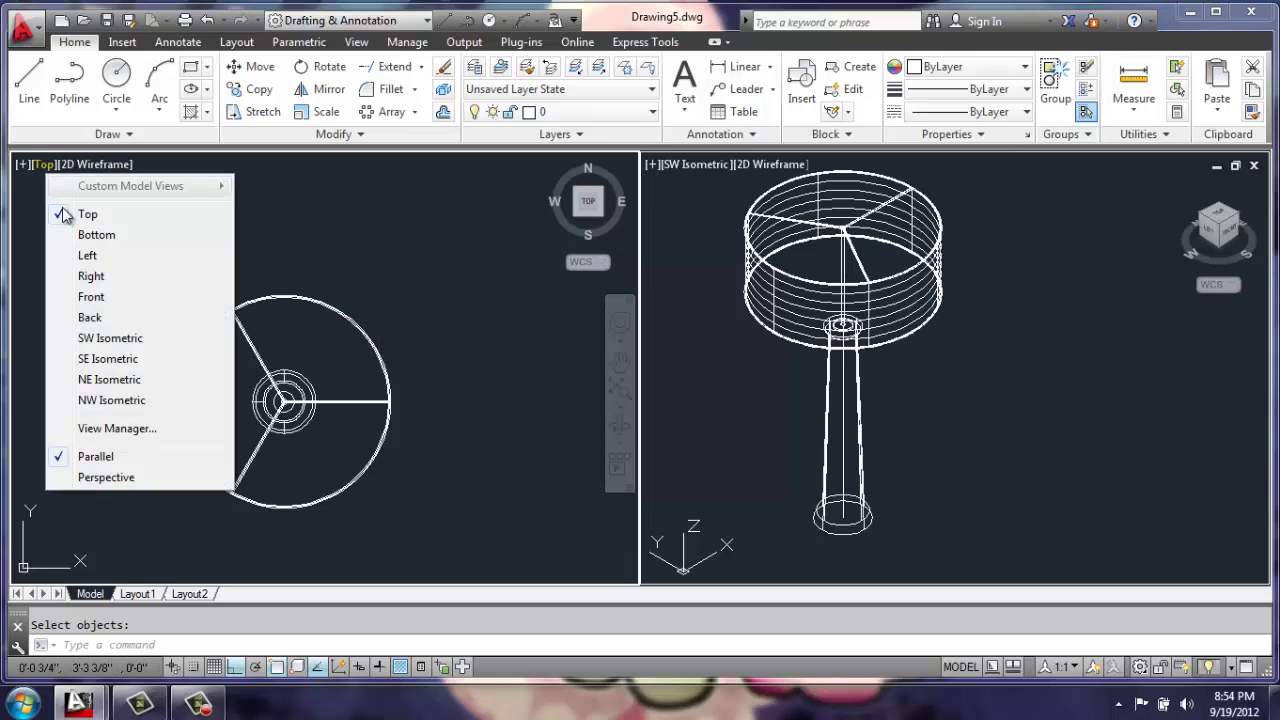
{"action": "left_click", "coordinate": [67, 297]}
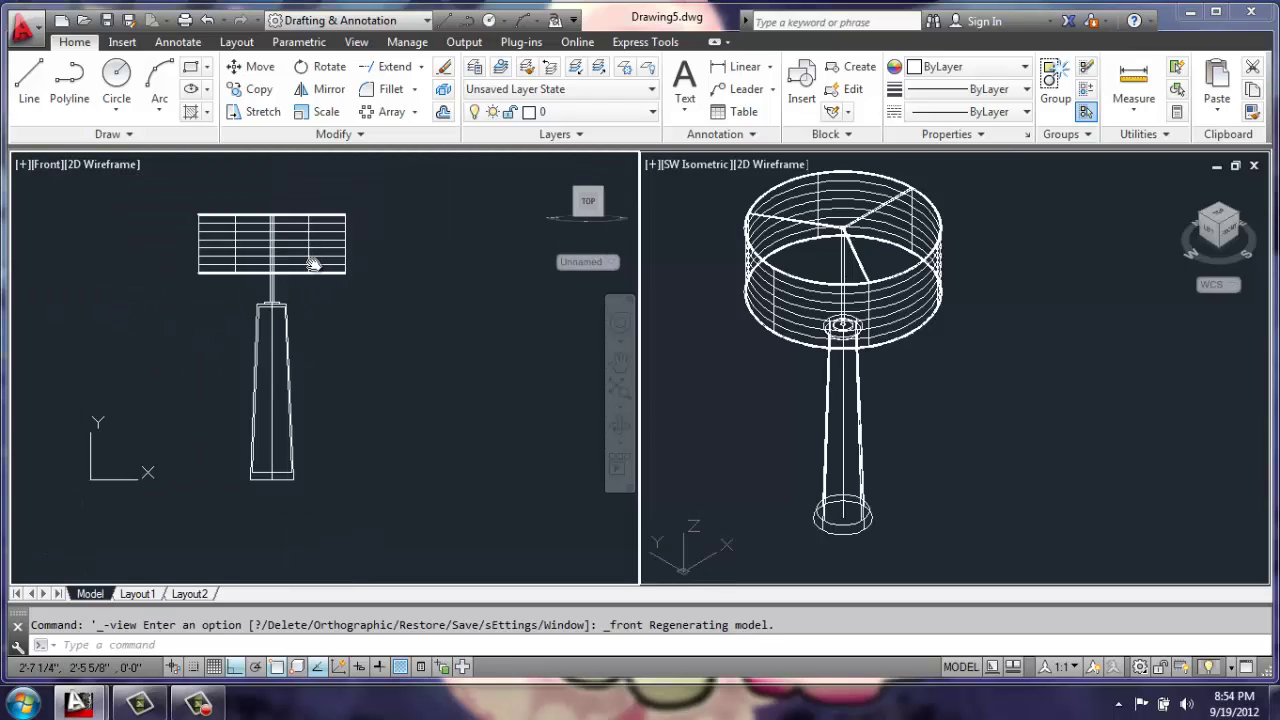
{"action": "middle_click_drag", "start_coordinate": [309, 263], "coordinate": [270, 263]}
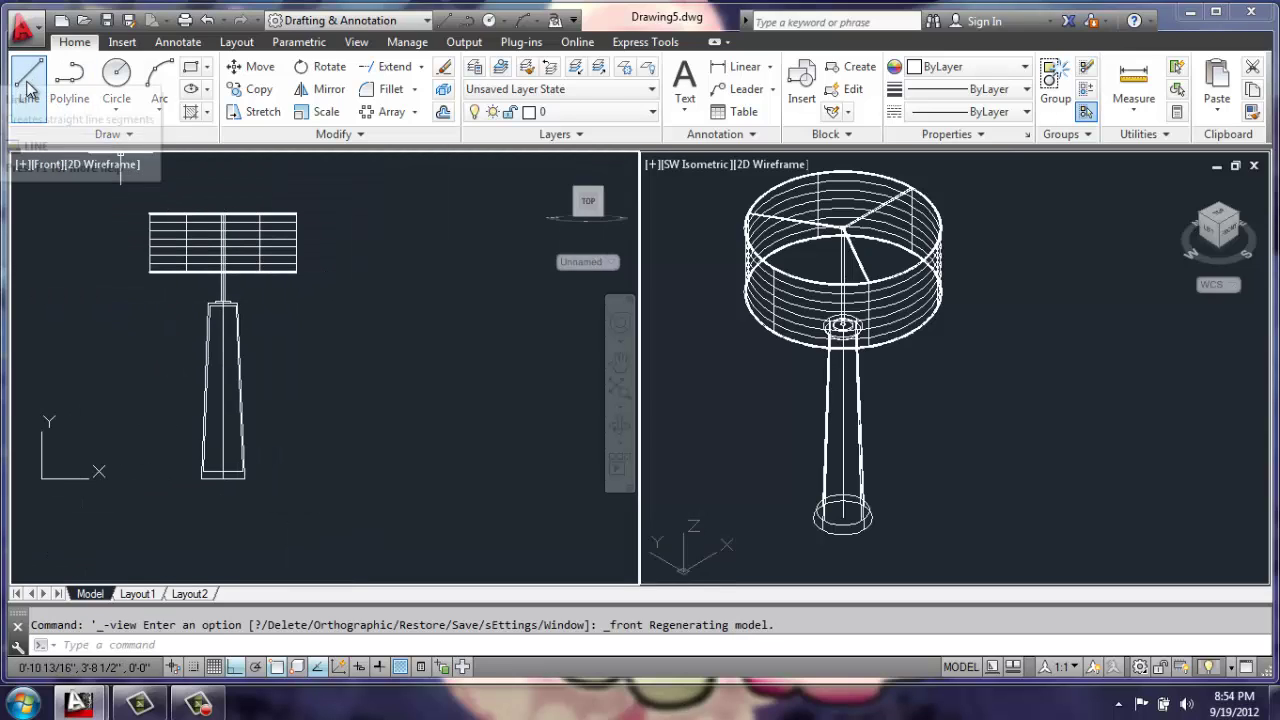
- Start a cord polyline at the base top's quadrant: 22 down, then 3 right
{"action": "left_click", "coordinate": [69, 76]}
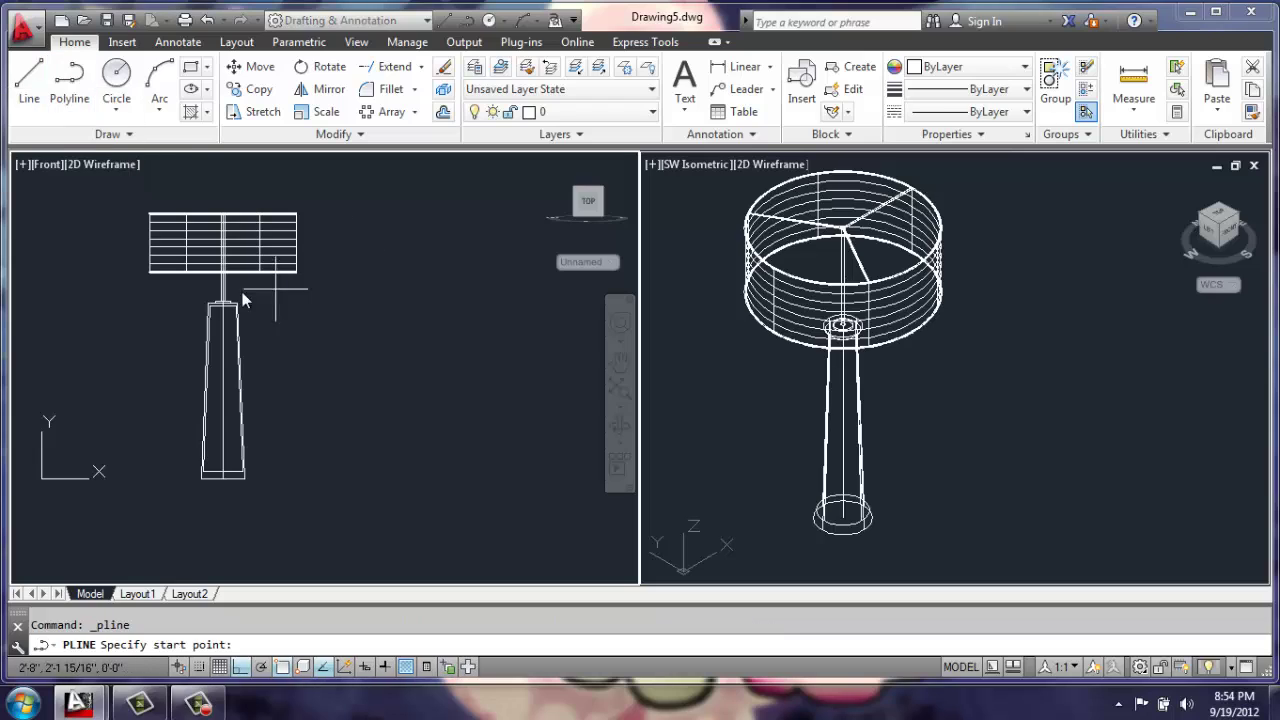
{"action": "scroll", "coordinate": [253, 321], "scroll_direction": "up", "scroll_amount": 4}
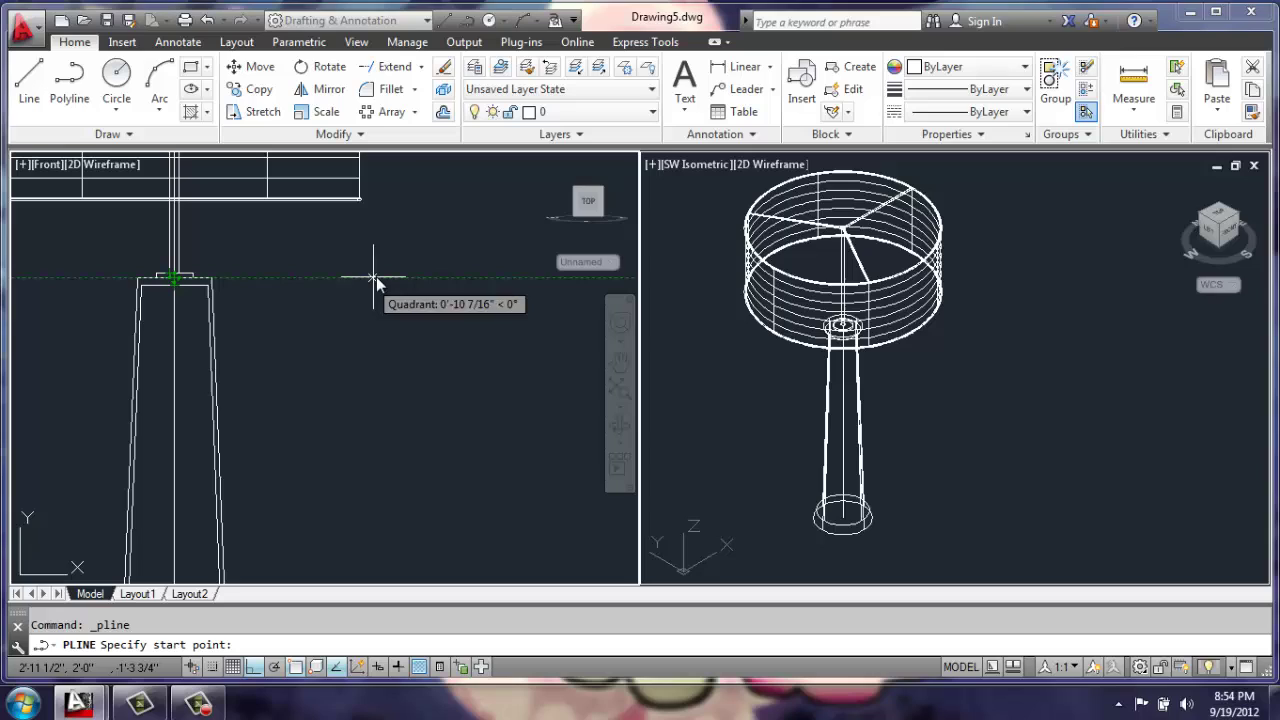
{"action": "left_click", "coordinate": [375, 277]}
{"action": "scroll", "coordinate": [376, 277], "scroll_direction": "down", "scroll_amount": 3}
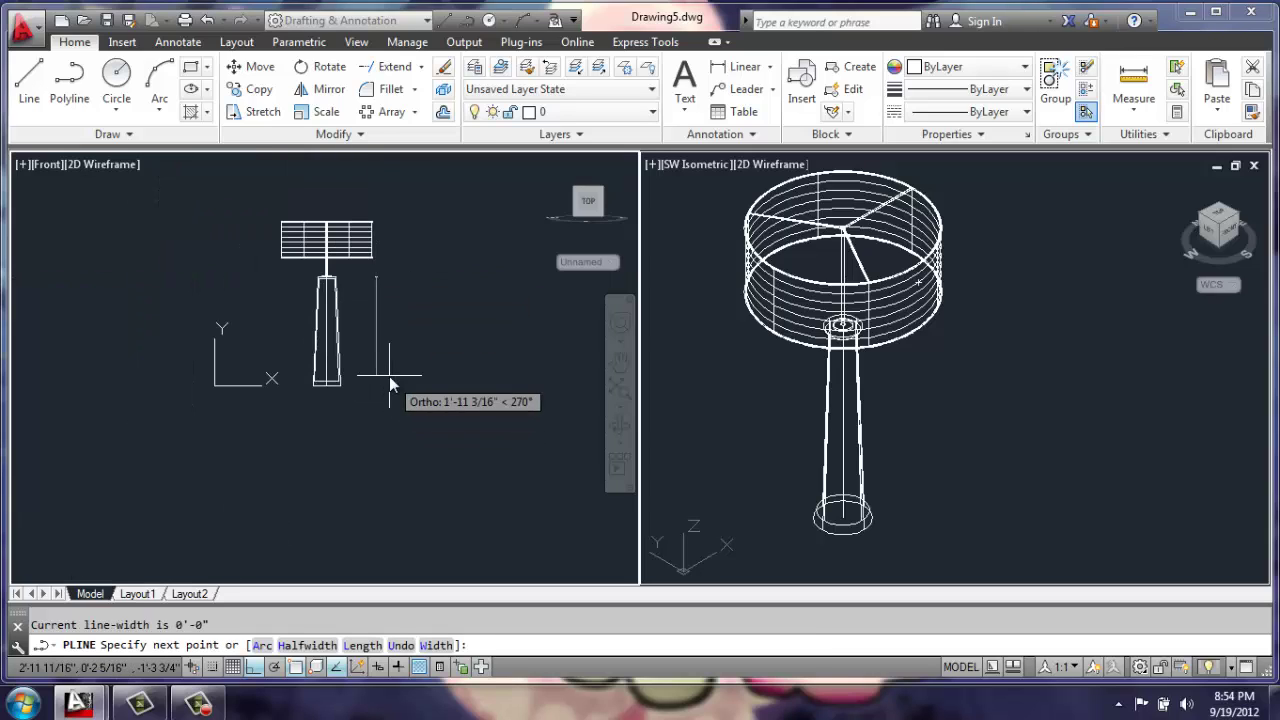
{"action": "scroll", "coordinate": [390, 381], "scroll_direction": "up", "scroll_amount": 2}
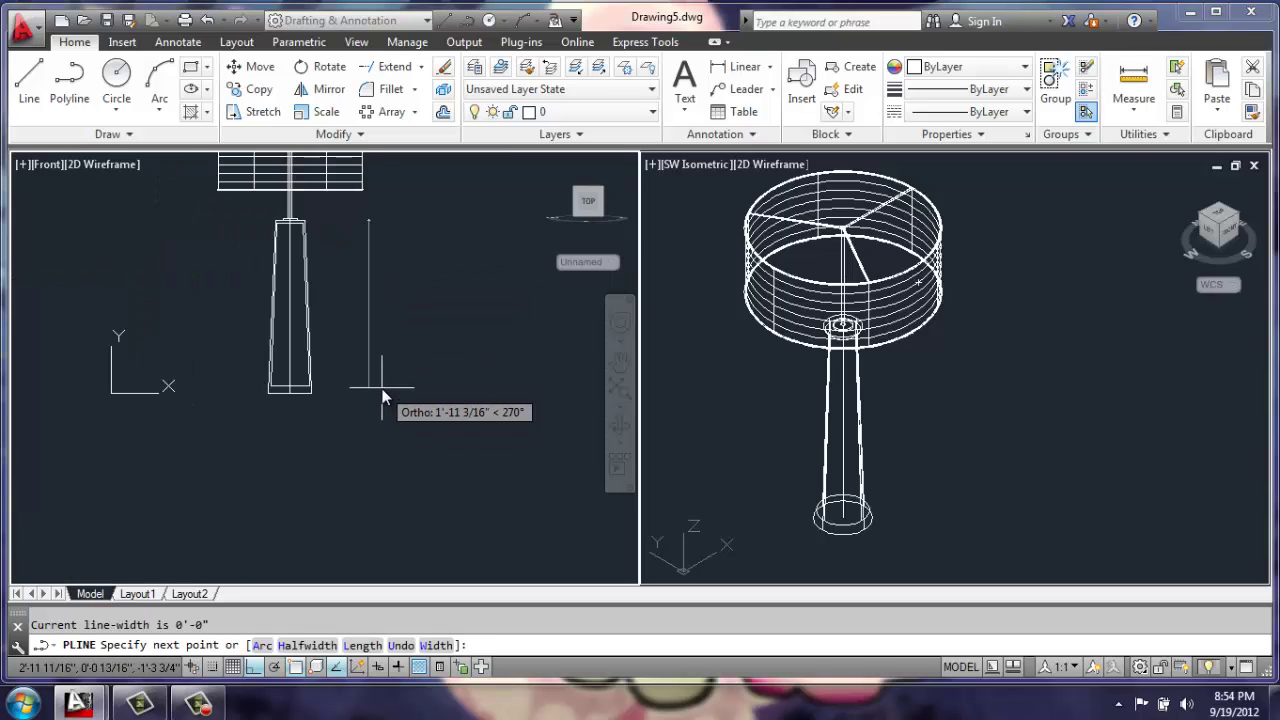
{"action": "type", "text": "22"}
{"action": "key", "text": "Return"}
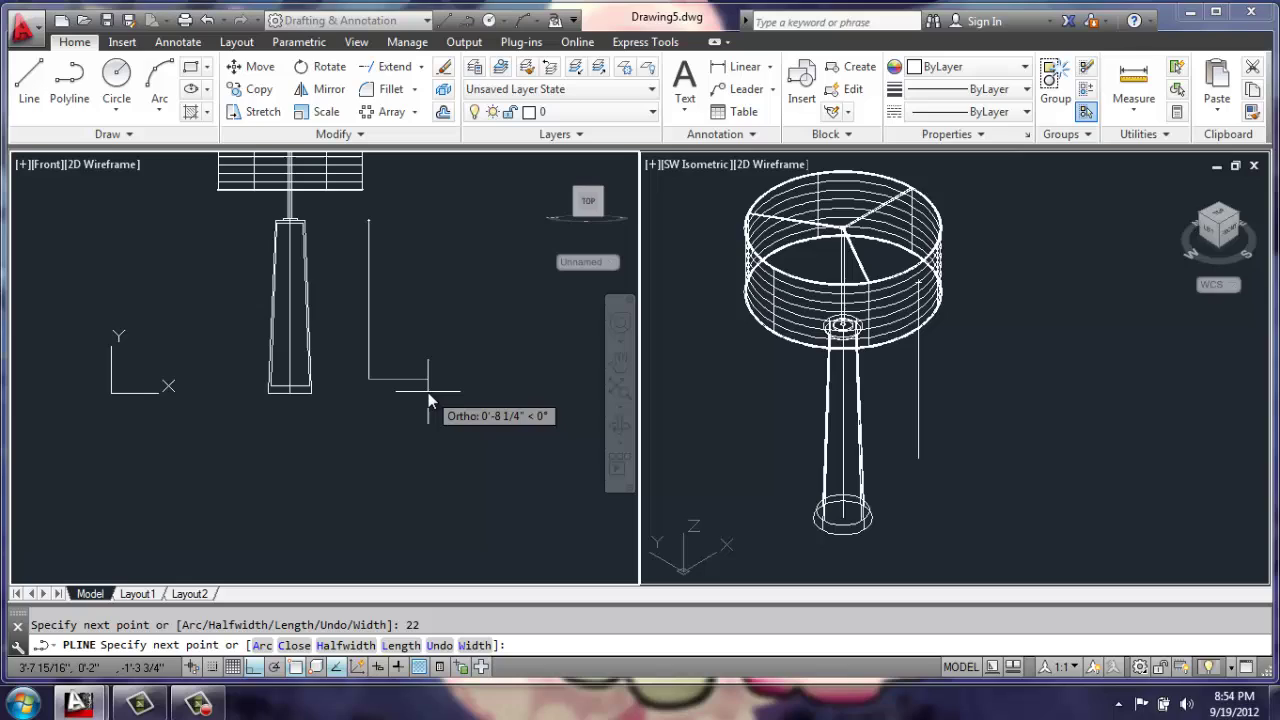
{"action": "type", "text": "3"}
{"action": "key", "text": "Return"}
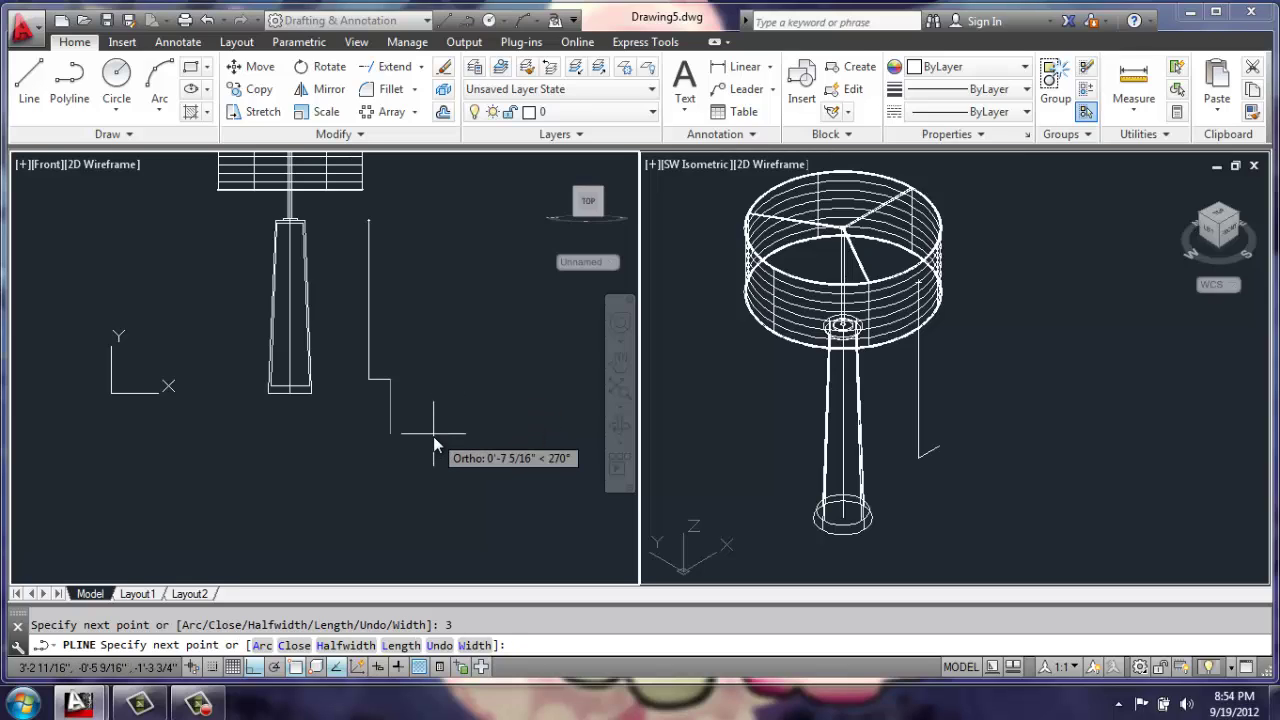
- Continue the polyline 1 down, 4 right, 0.5 down, and end with a final rightward segment
{"action": "type", "text": "1"}
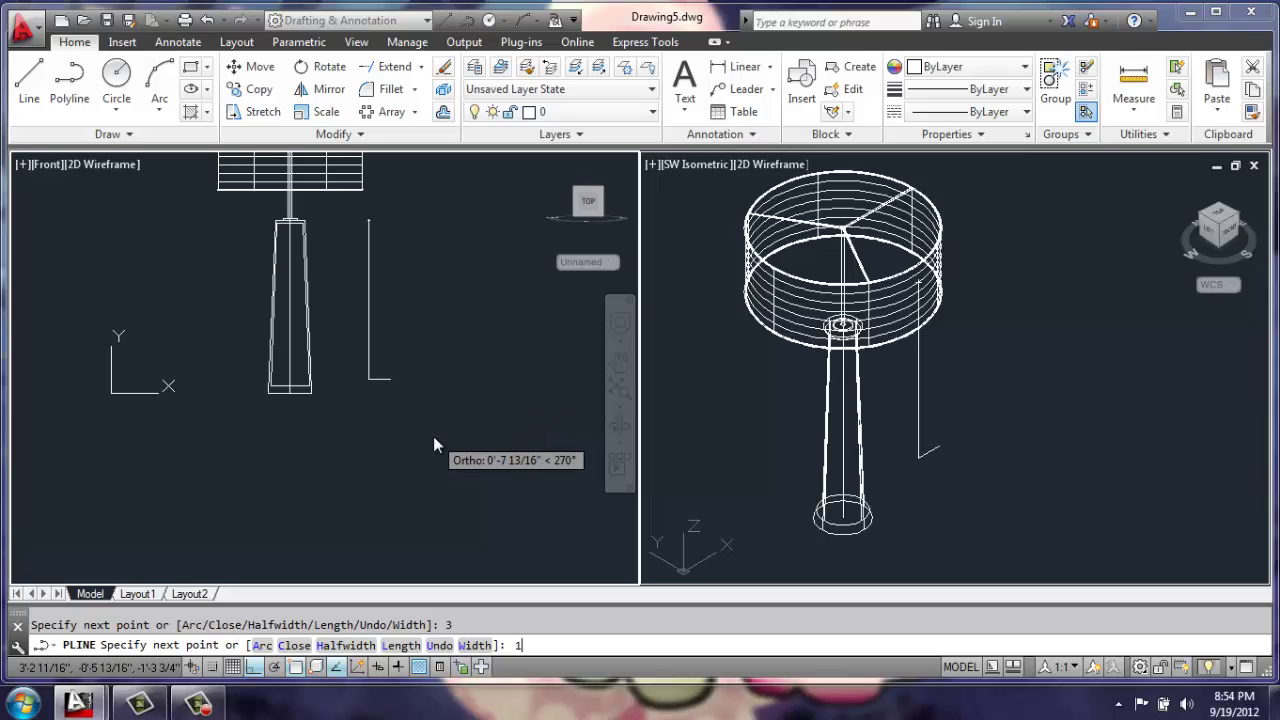
{"action": "key", "text": "Return"}
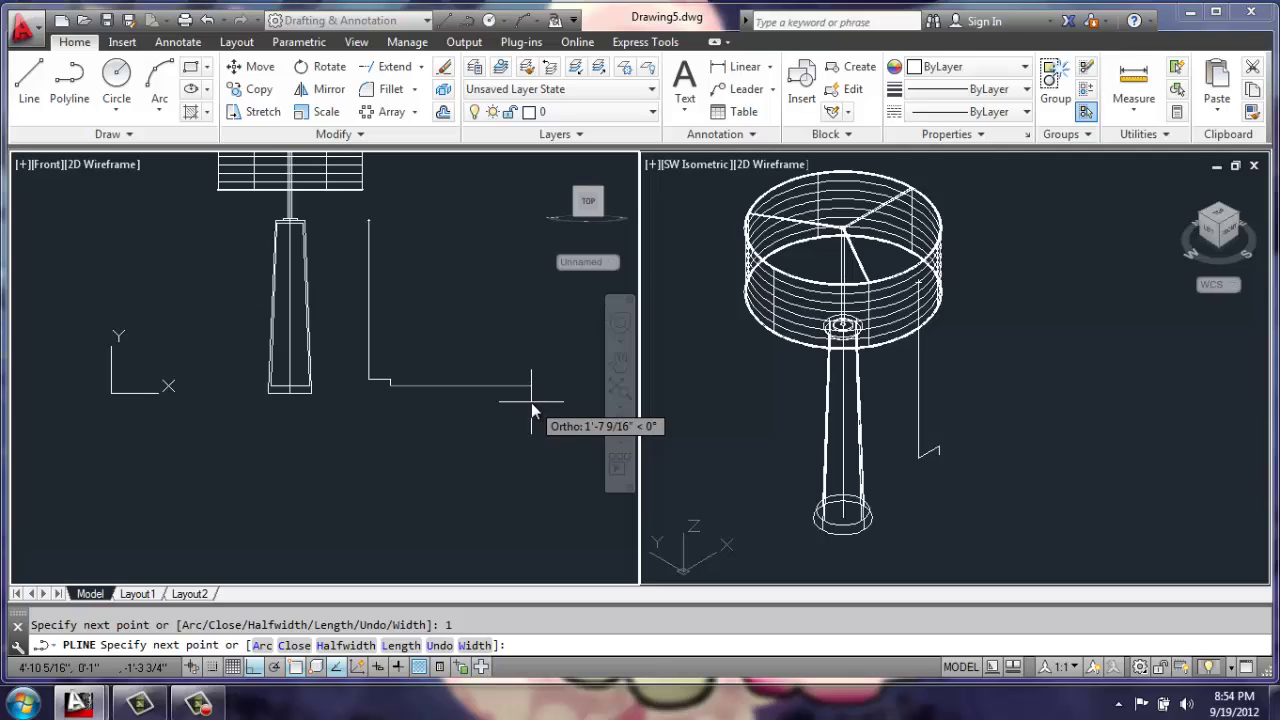
{"action": "type", "text": "4"}
{"action": "key", "text": "Return"}
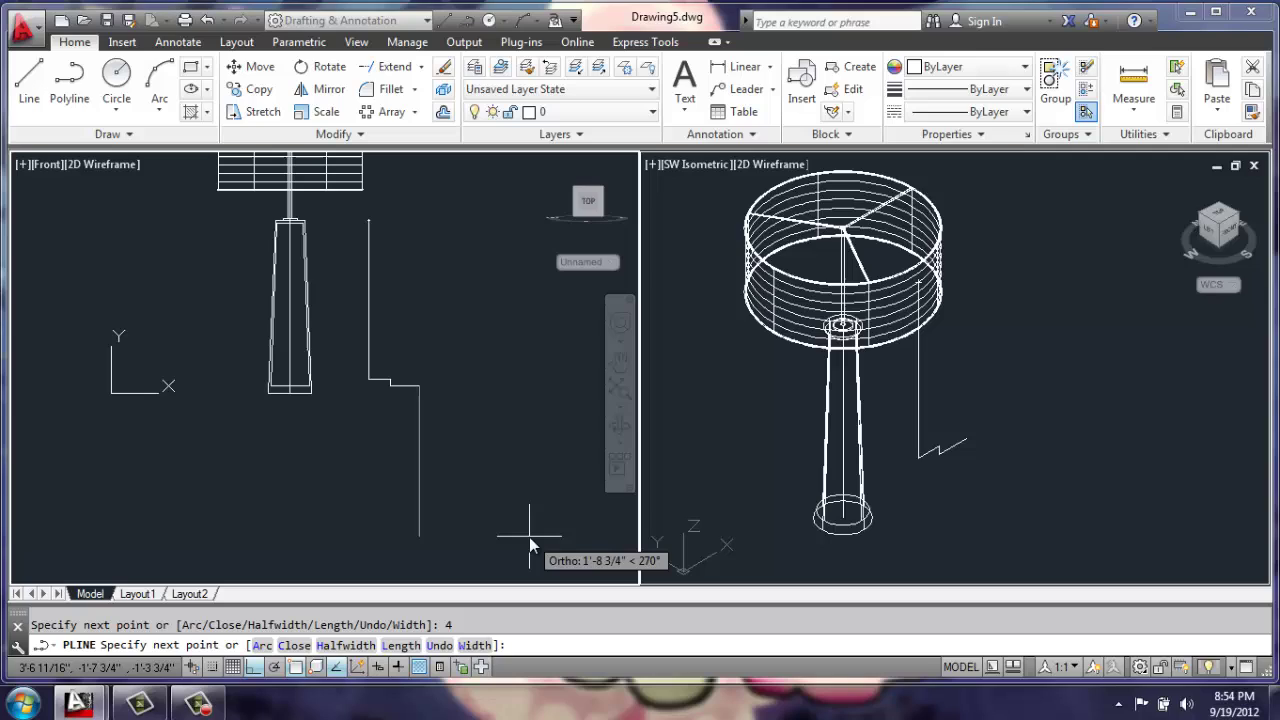
{"action": "type", "text": ".5"}
{"action": "key", "text": "Return"}
{"action": "left_click", "coordinate": [513, 400]}
{"action": "key", "text": "Return"}
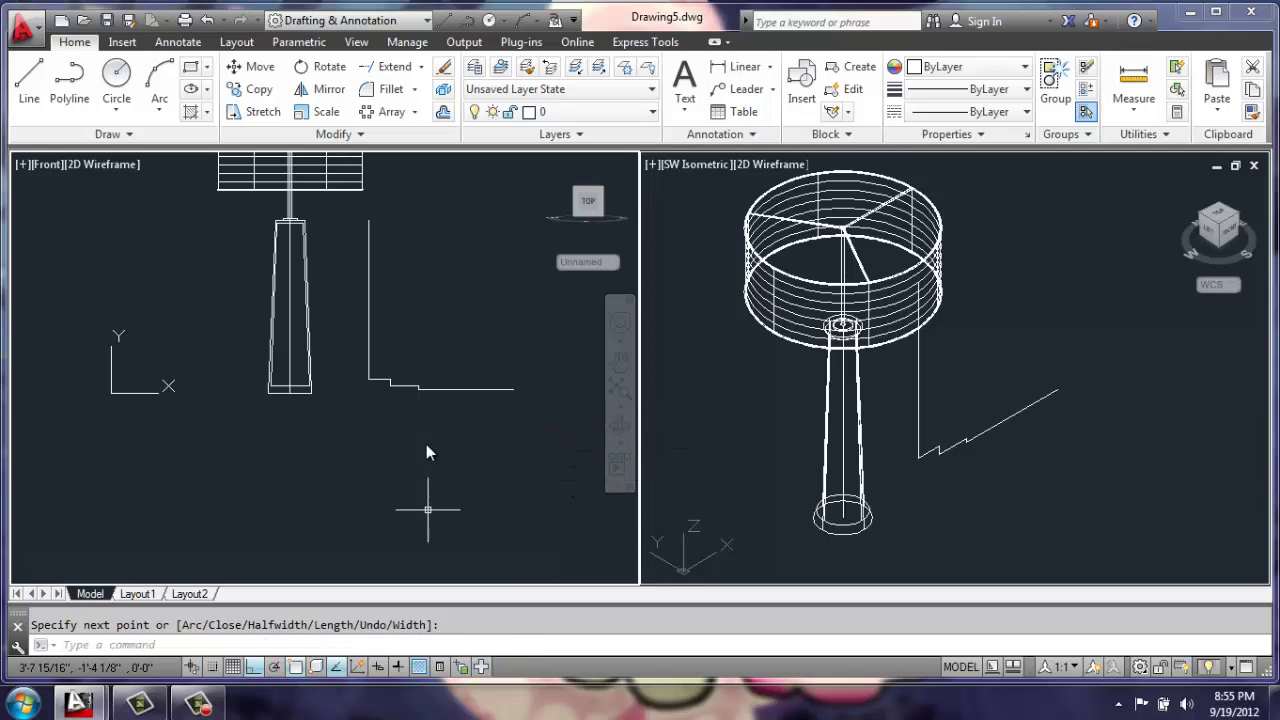
{"action": "scroll", "coordinate": [420, 335], "scroll_direction": "up", "scroll_amount": 2}
{"action": "middle_click_drag", "start_coordinate": [437, 334], "coordinate": [368, 402]}
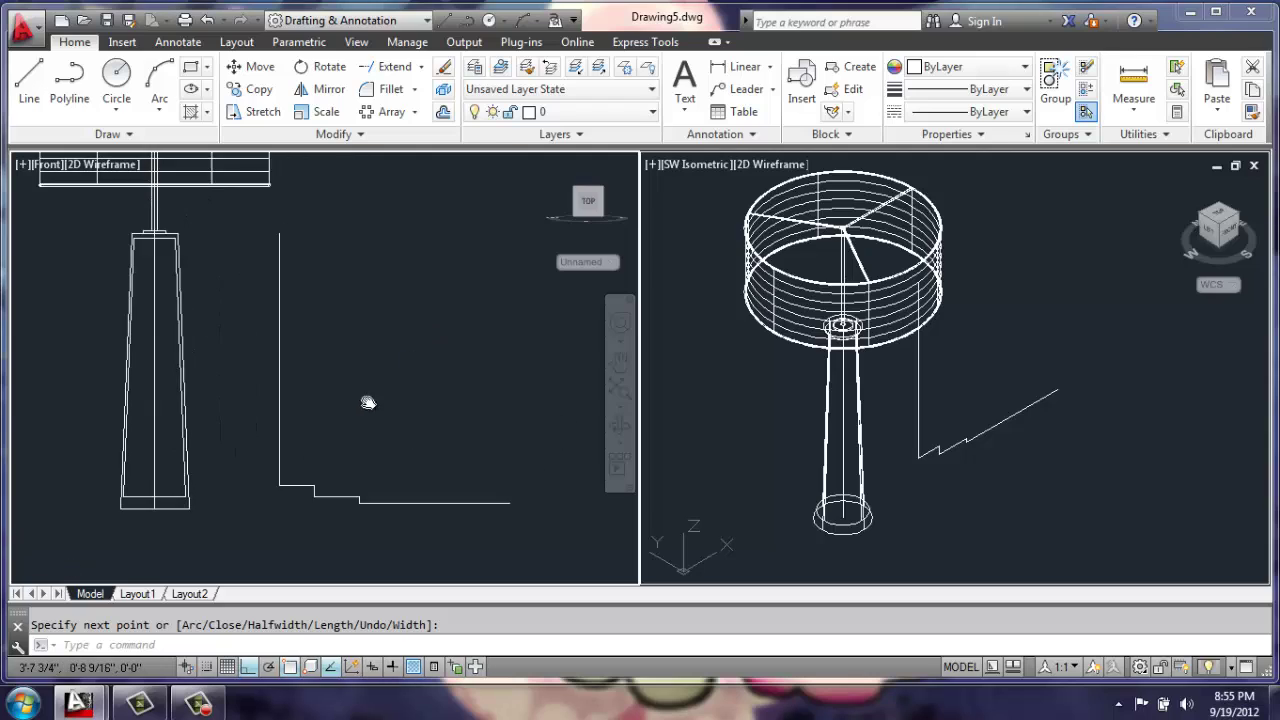
- Spline-fit the cord polyline with PEDIT, undoing a trial Close so it stays open
{"action": "type", "text": "p"}
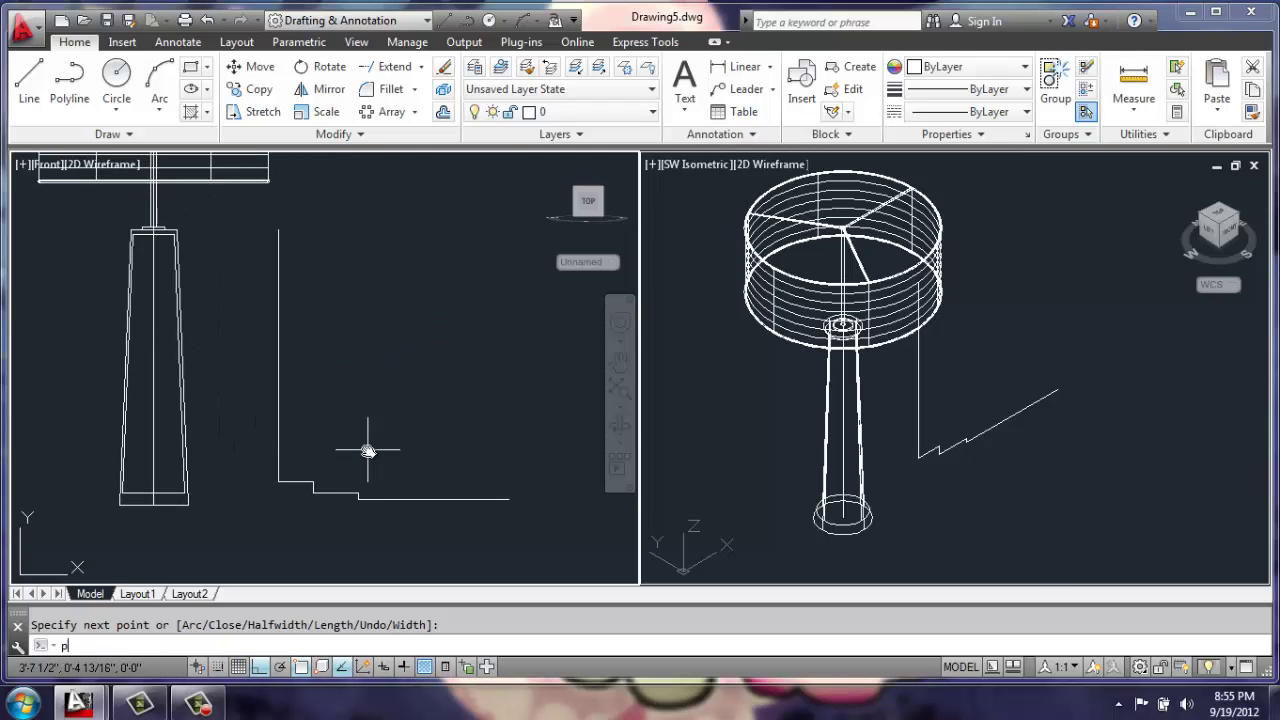
{"action": "type", "text": "ed"}
{"action": "key", "text": "Return"}
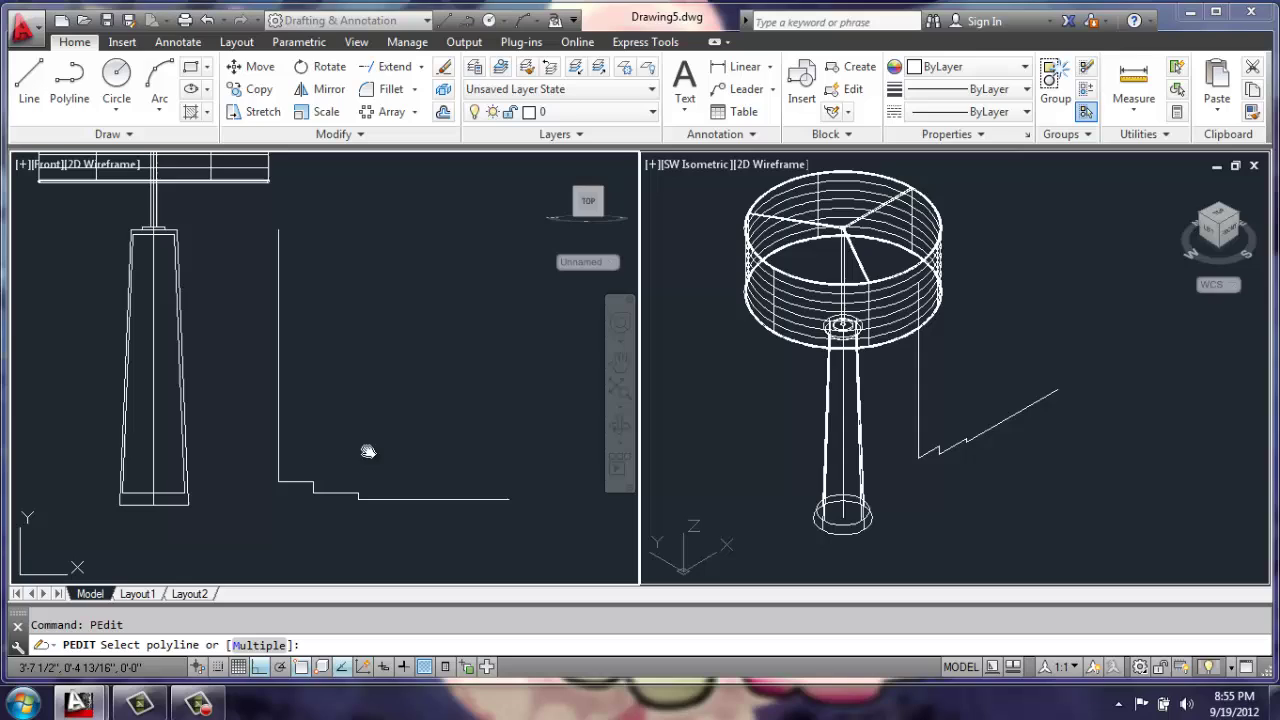
{"action": "left_click", "coordinate": [365, 499]}
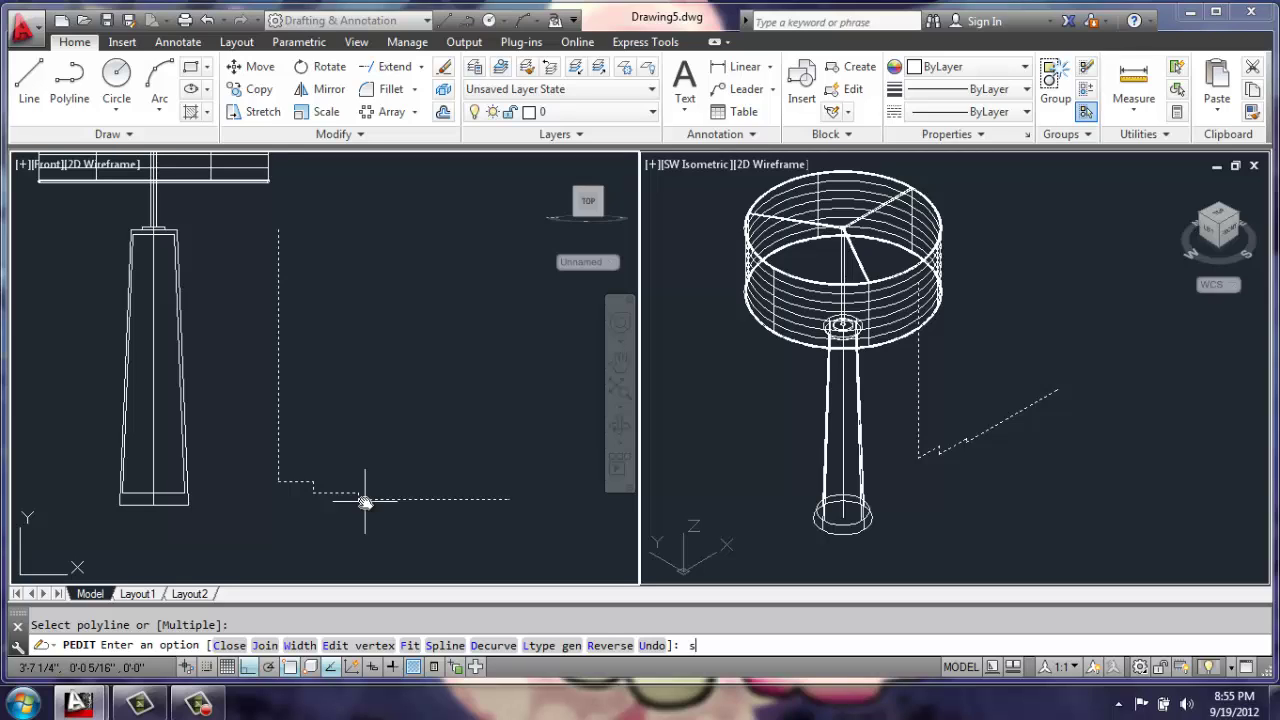
{"action": "type", "text": "s"}
{"action": "key", "text": "Return"}
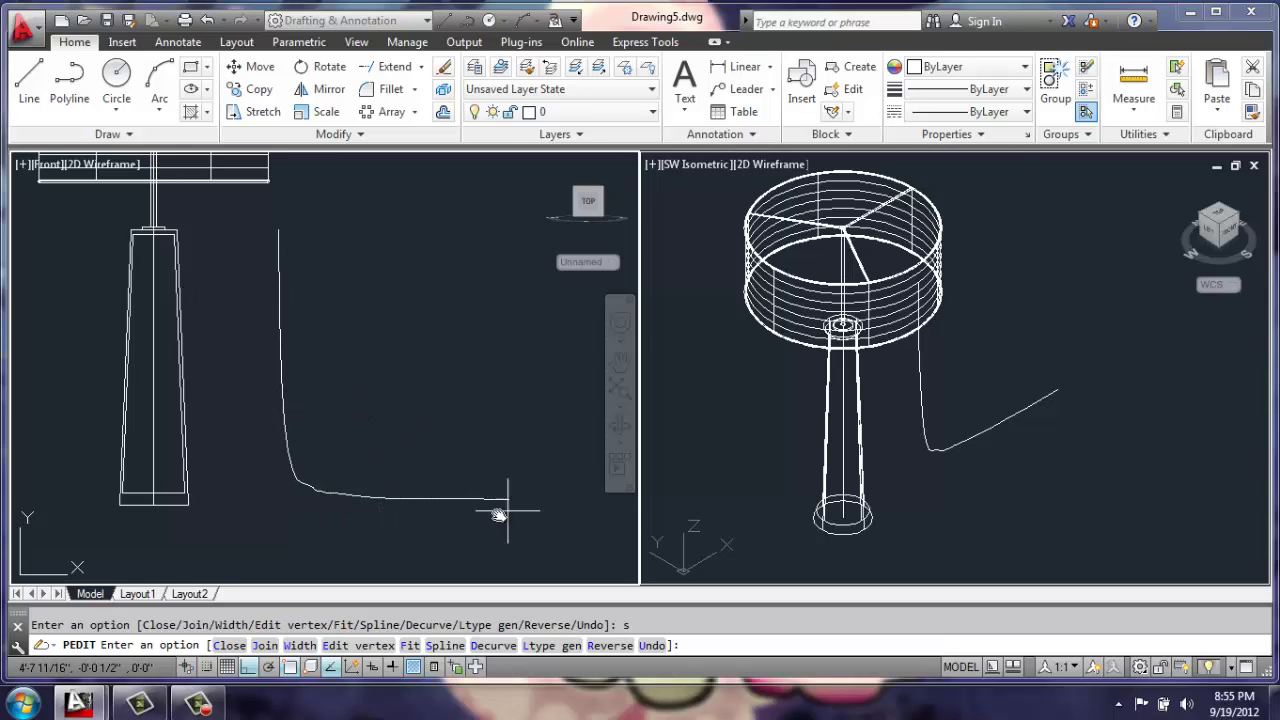
{"action": "scroll", "coordinate": [510, 500], "scroll_direction": "up", "scroll_amount": 3}
{"action": "type", "text": "c"}
{"action": "key", "text": "Return"}
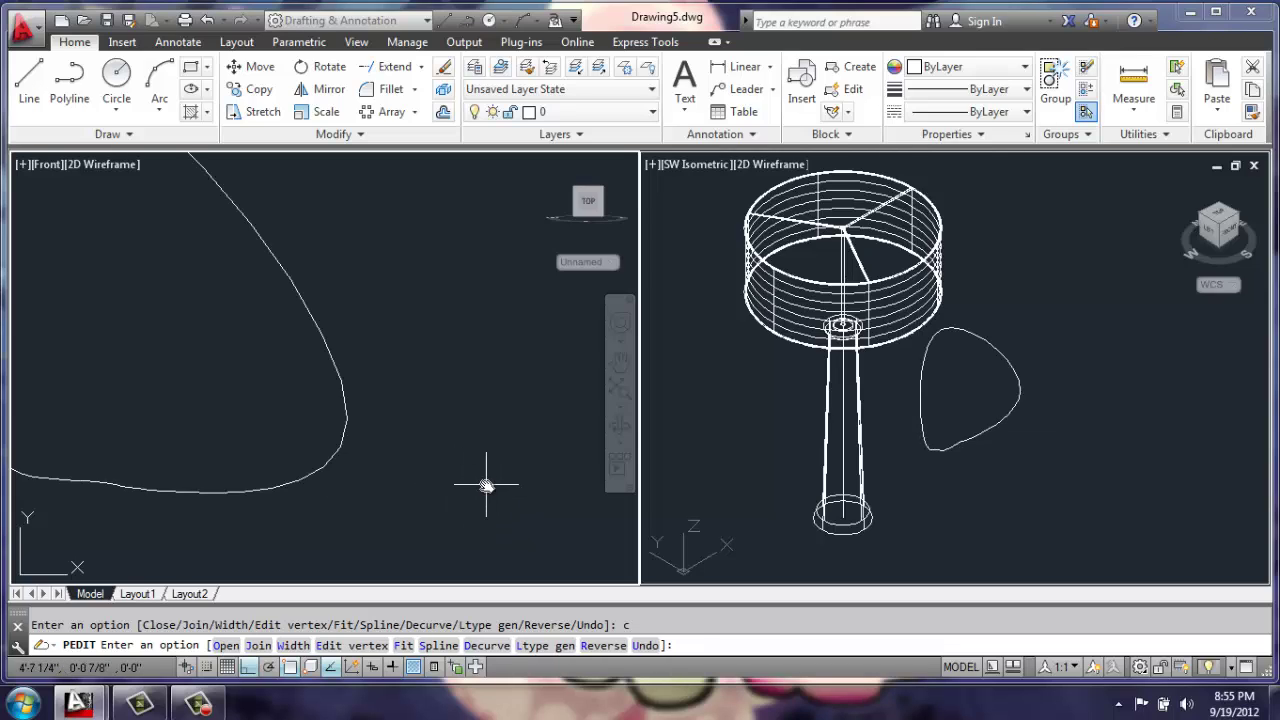
{"action": "scroll", "coordinate": [486, 486], "scroll_direction": "down", "scroll_amount": 3}
{"action": "key", "text": "ctrl+z"}
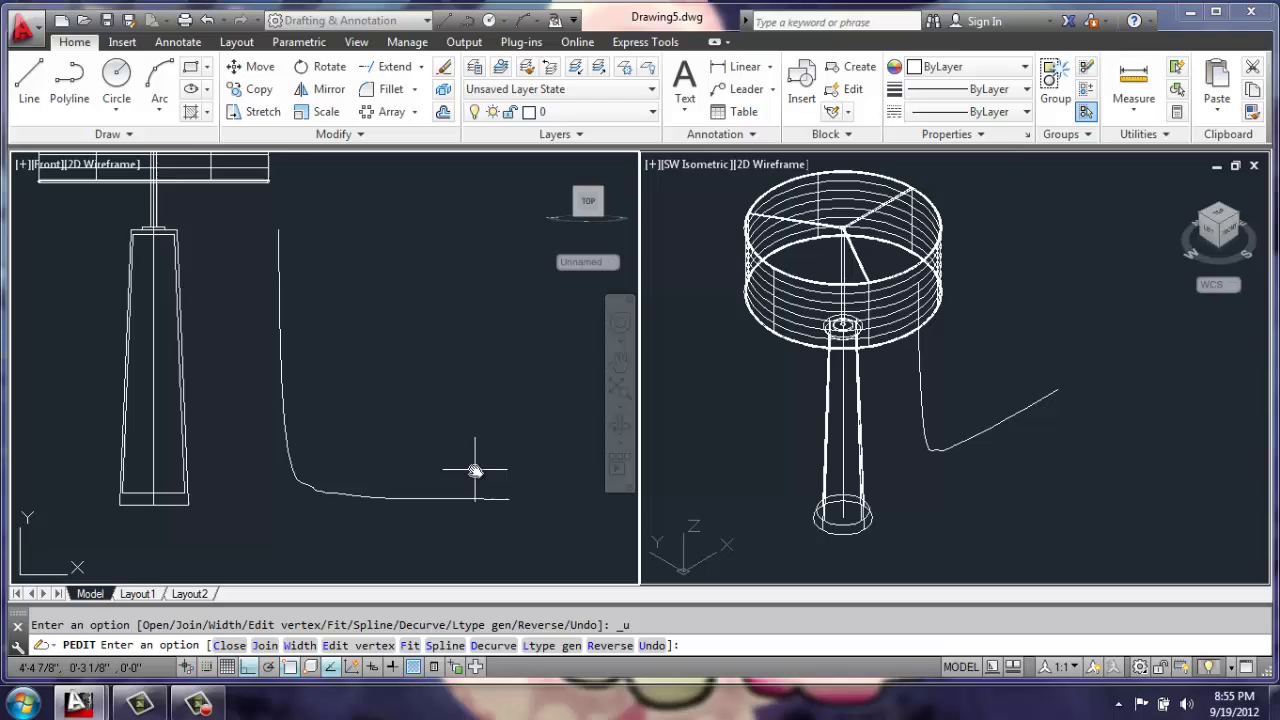
{"action": "key", "text": "Return"}
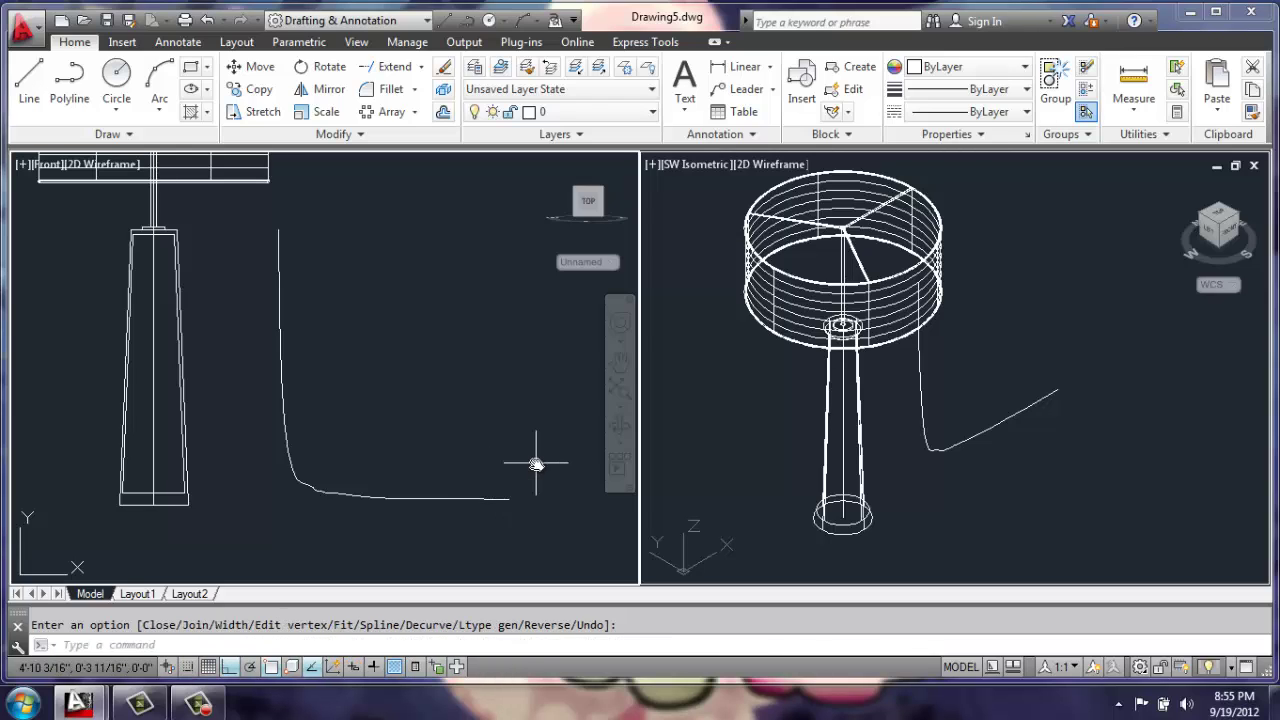
{"action": "type", "text": "c"}
{"action": "key", "text": "Return"}
- Draw a 0.1-radius circle at the curve's end and sweep it along the curve
{"action": "left_click", "coordinate": [508, 498]}
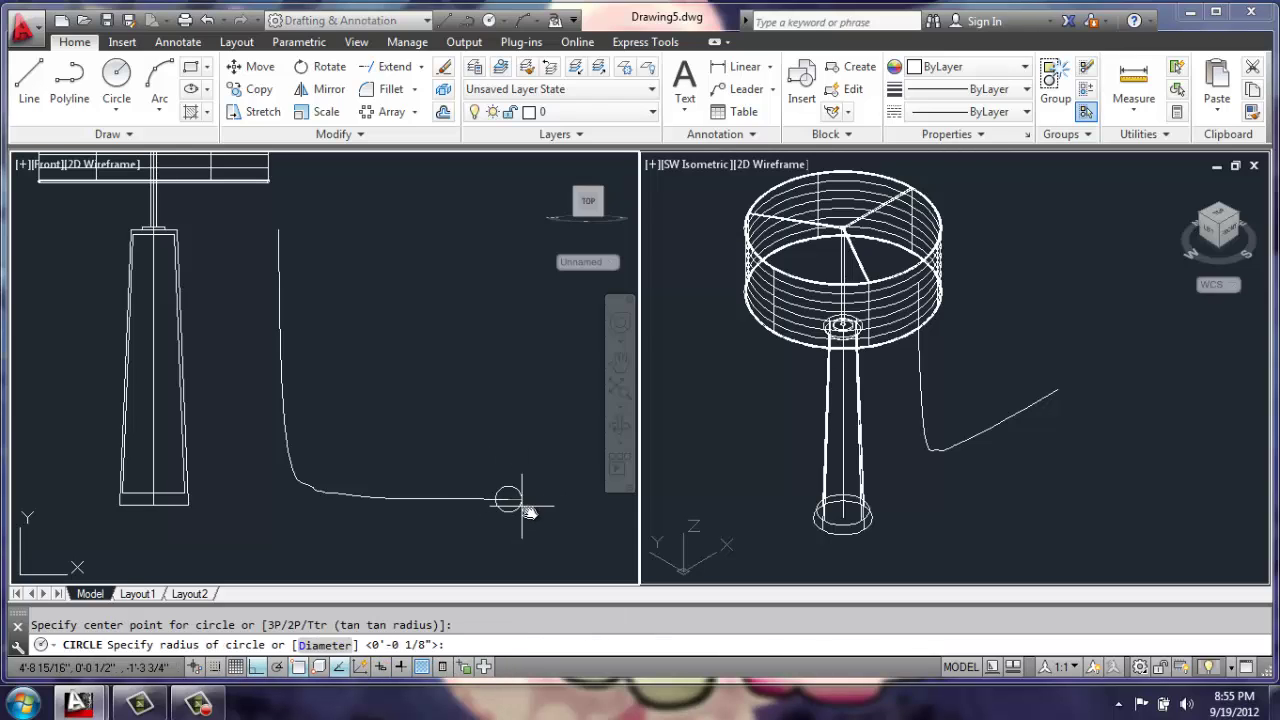
{"action": "type", "text": "."}
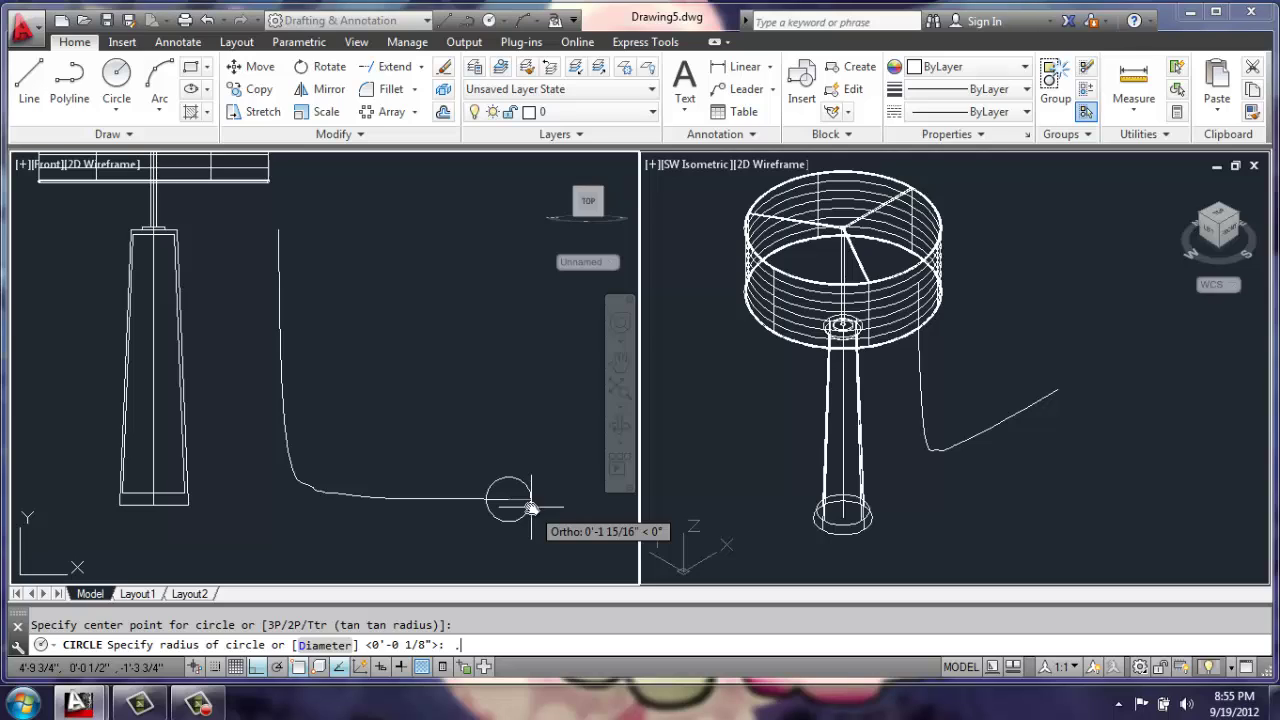
{"action": "type", "text": "1"}
{"action": "key", "text": "Return"}
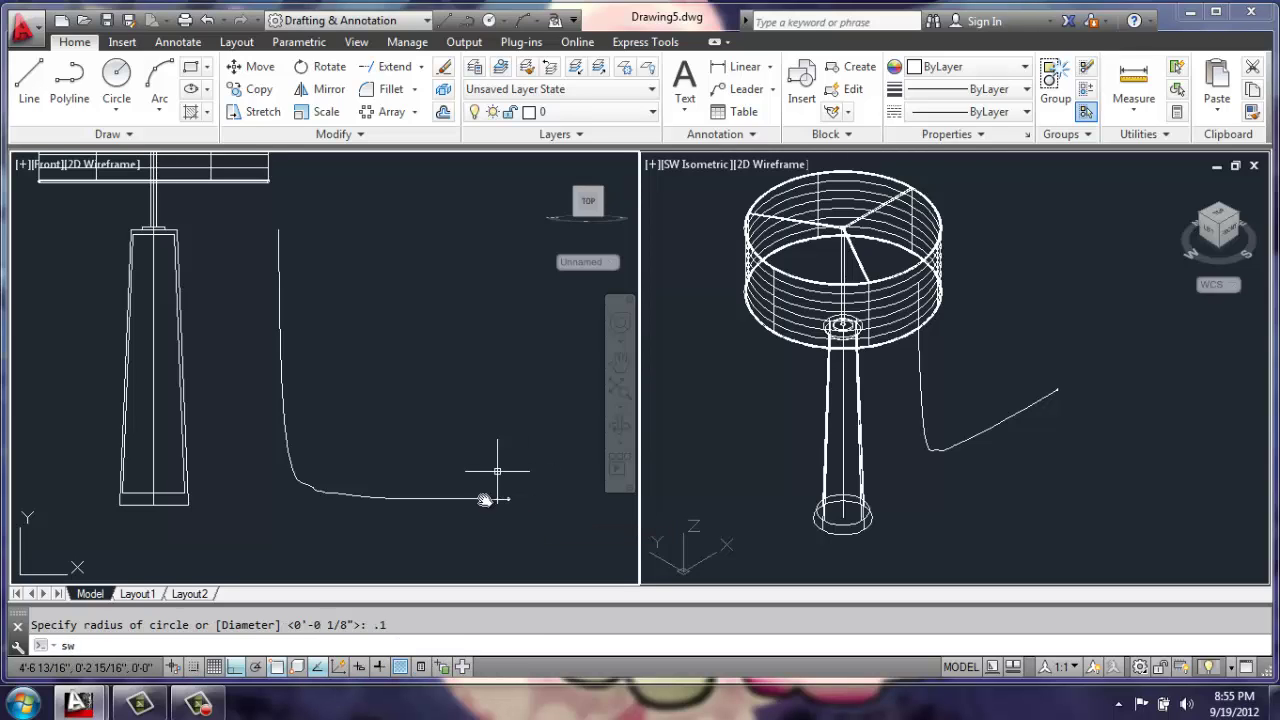
{"action": "key", "text": "Return"}
{"action": "scroll", "coordinate": [530, 490], "scroll_direction": "up", "scroll_amount": 5}
{"action": "middle_click_drag", "start_coordinate": [561, 480], "coordinate": [478, 486]}
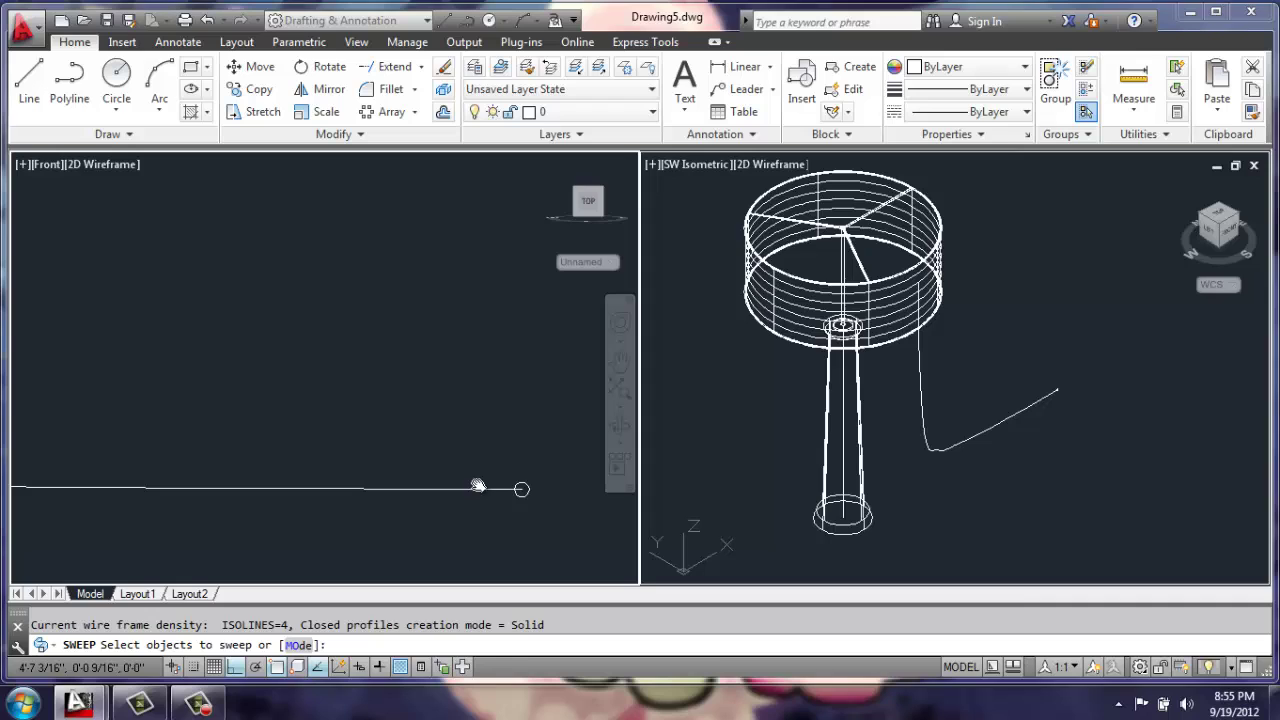
{"action": "left_click", "coordinate": [520, 487]}
{"action": "key", "text": "Return"}
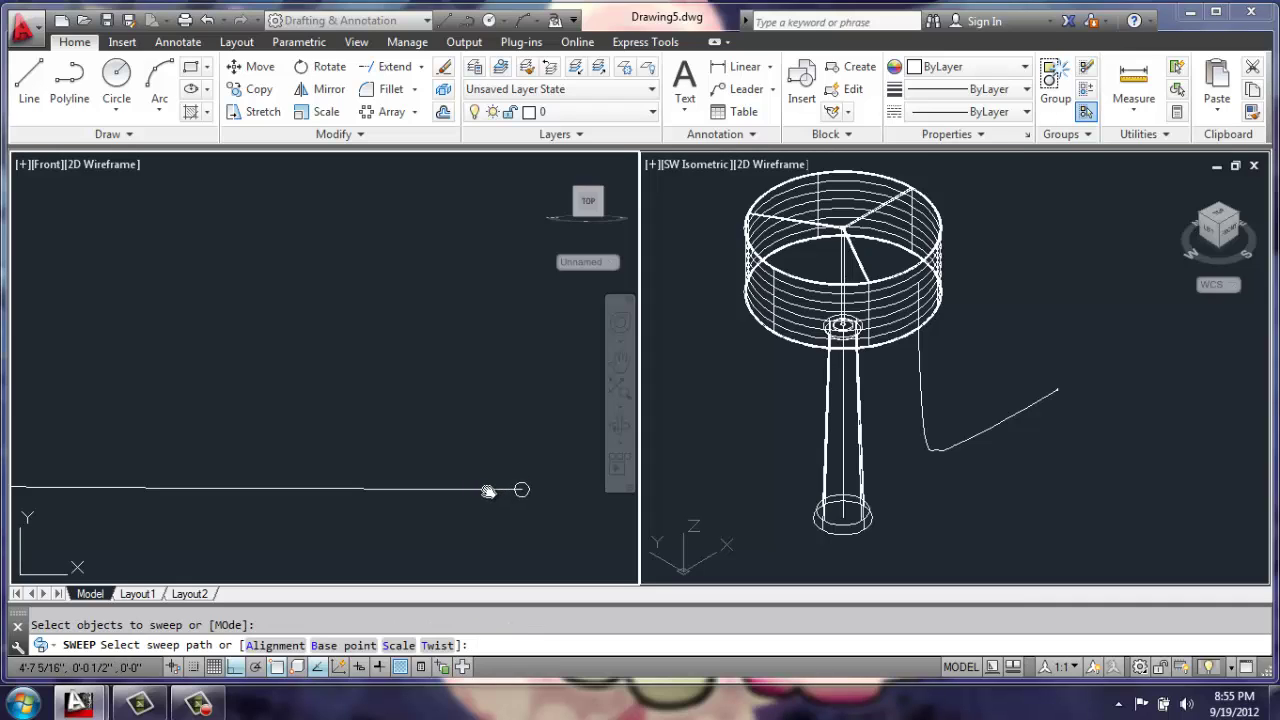
{"action": "scroll", "coordinate": [514, 494], "scroll_direction": "down", "scroll_amount": 5}
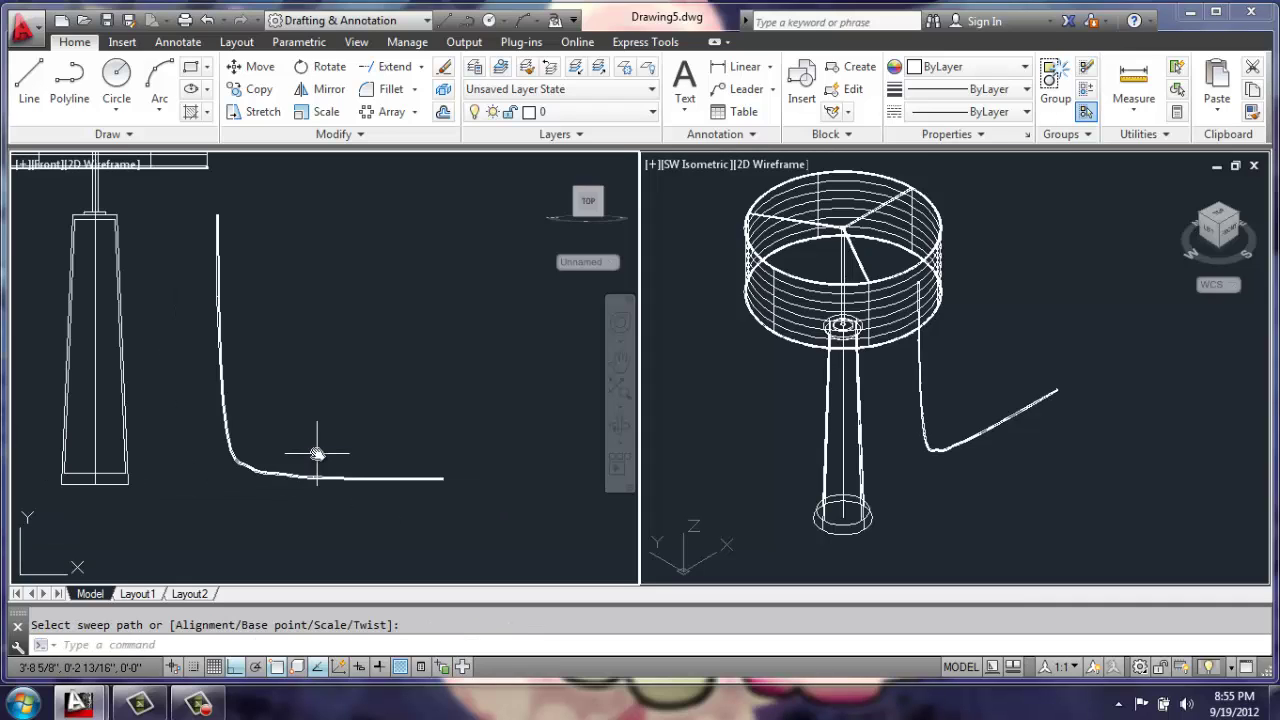
{"action": "middle_click_drag", "start_coordinate": [311, 457], "coordinate": [334, 480]}
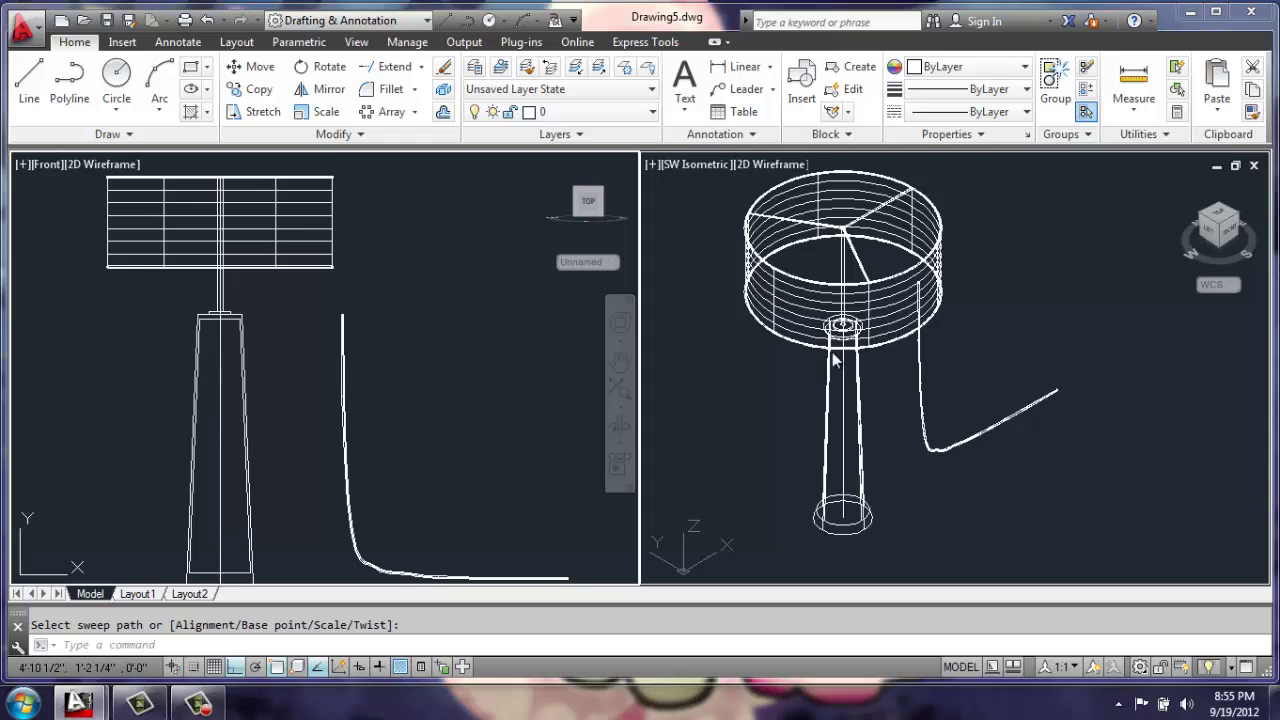
- Move the swept cord from its top end to the lamp base centre in the isometric view
{"action": "left_click", "coordinate": [882, 393]}
{"action": "scroll", "coordinate": [882, 300], "scroll_direction": "up", "scroll_amount": 3}
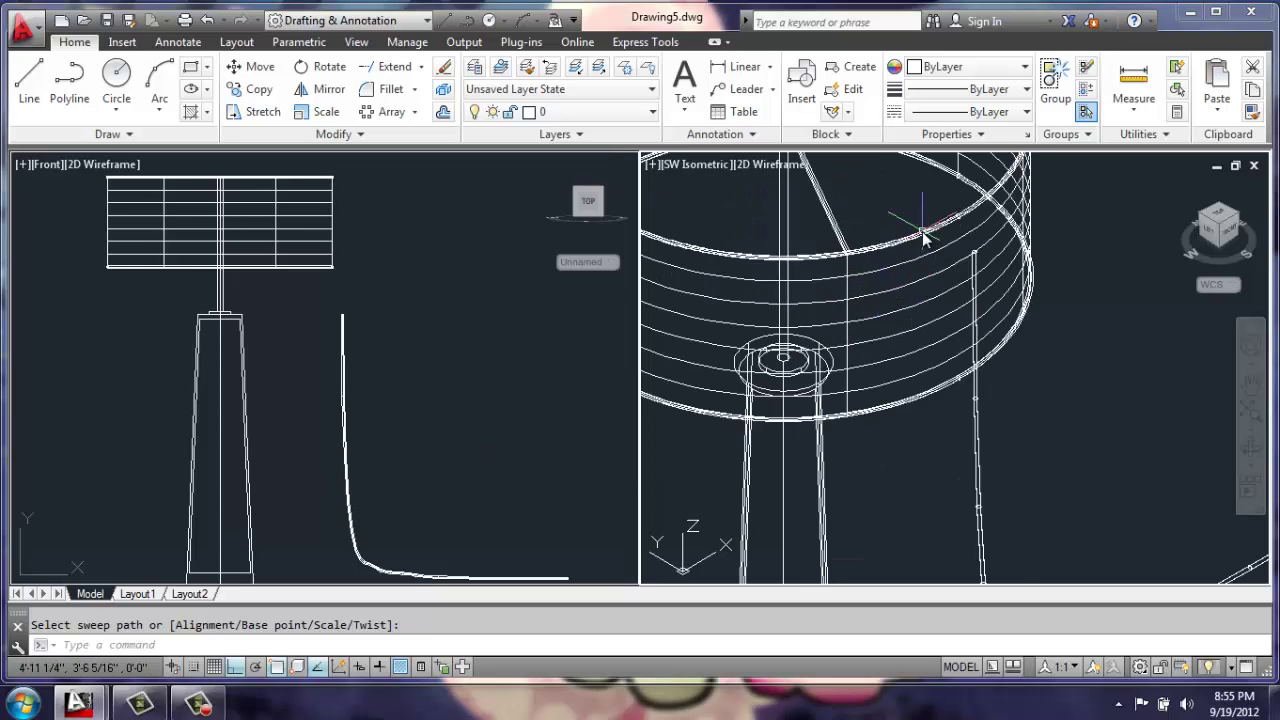
{"action": "scroll", "coordinate": [945, 235], "scroll_direction": "up", "scroll_amount": 2}
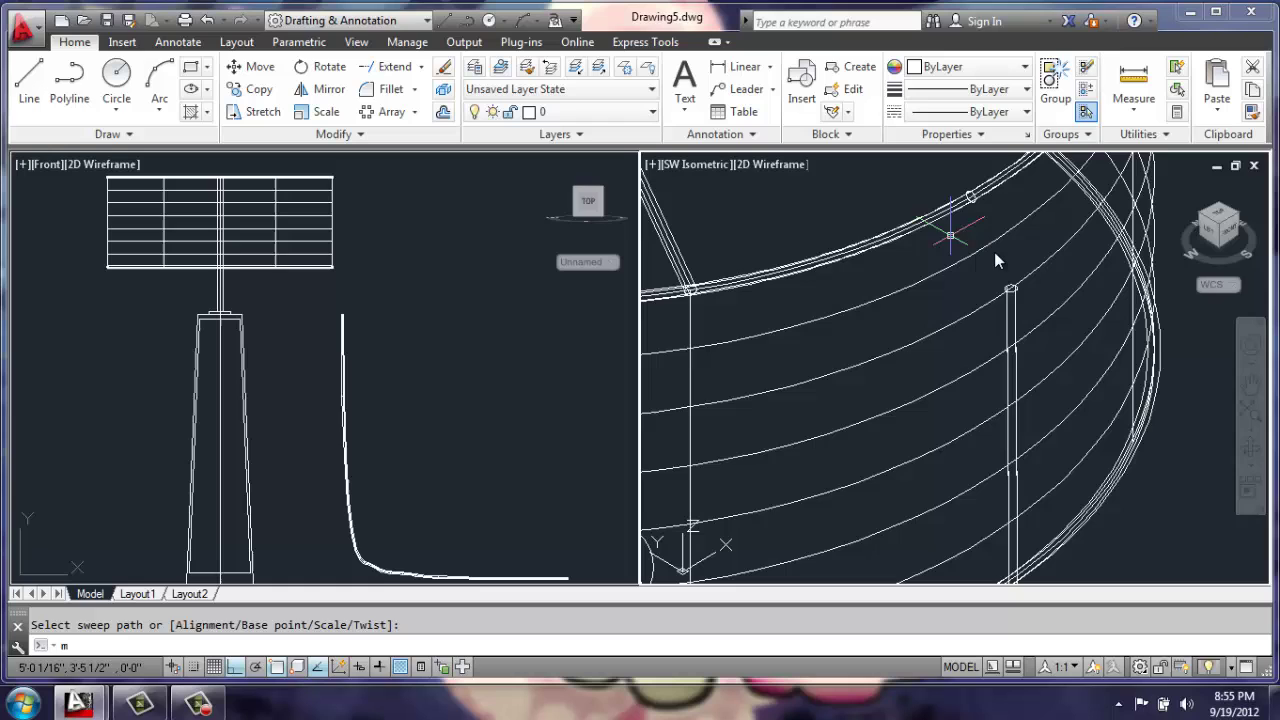
{"action": "key", "text": "Return"}
{"action": "left_click", "coordinate": [1011, 319]}
{"action": "left_click", "coordinate": [993, 324]}
{"action": "key", "text": "Return"}
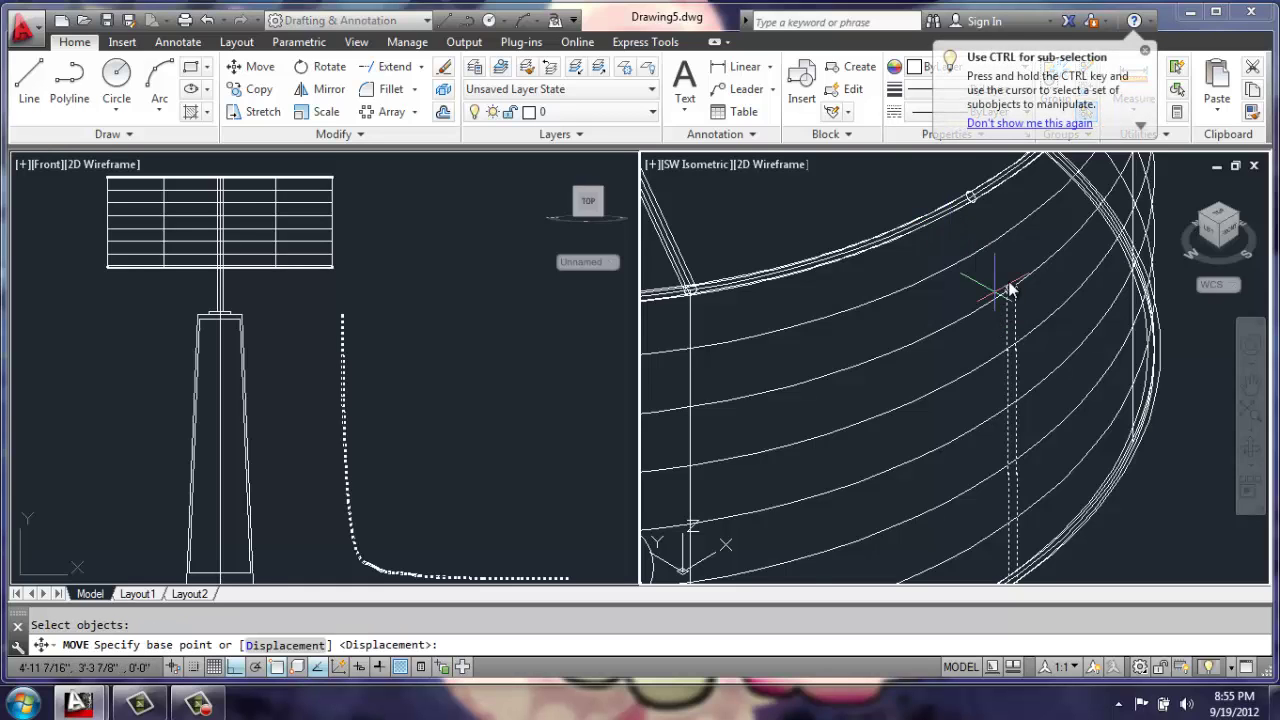
{"action": "scroll", "coordinate": [1010, 289], "scroll_direction": "up", "scroll_amount": 4}
{"action": "left_click", "coordinate": [1037, 287]}
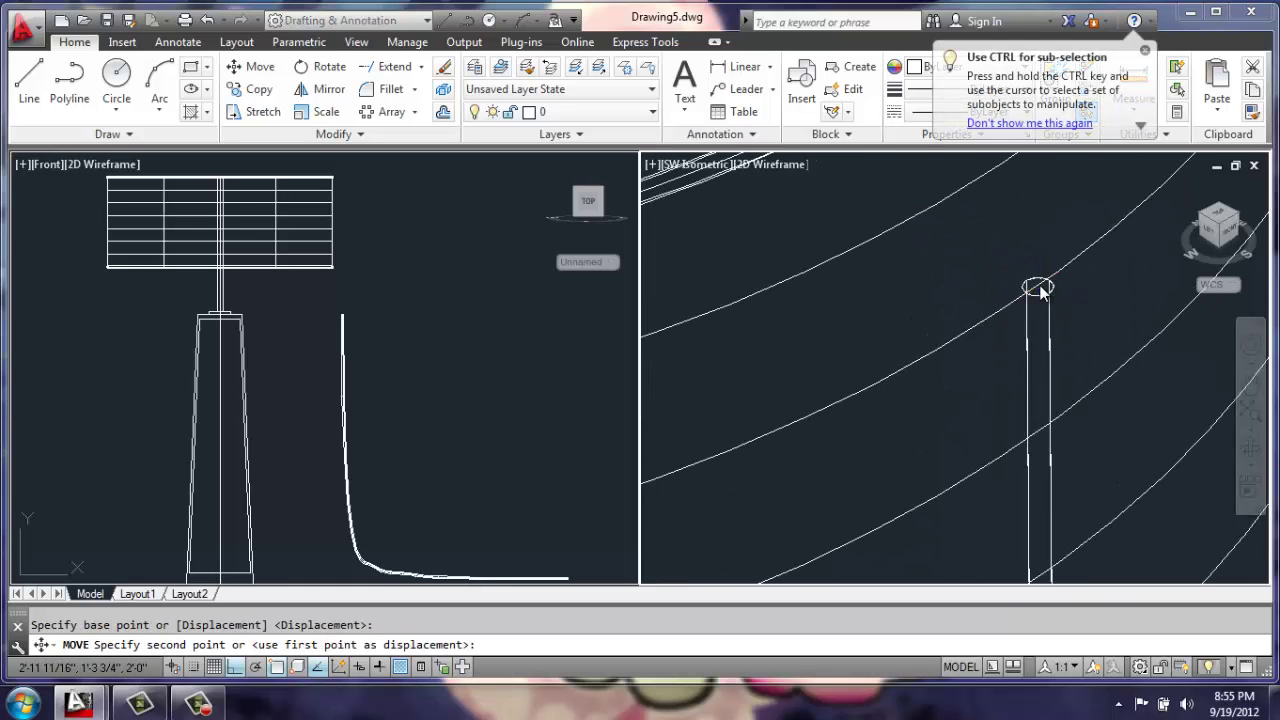
{"action": "scroll", "coordinate": [1040, 289], "scroll_direction": "down", "scroll_amount": 5}
{"action": "scroll", "coordinate": [955, 347], "scroll_direction": "up", "scroll_amount": 5}
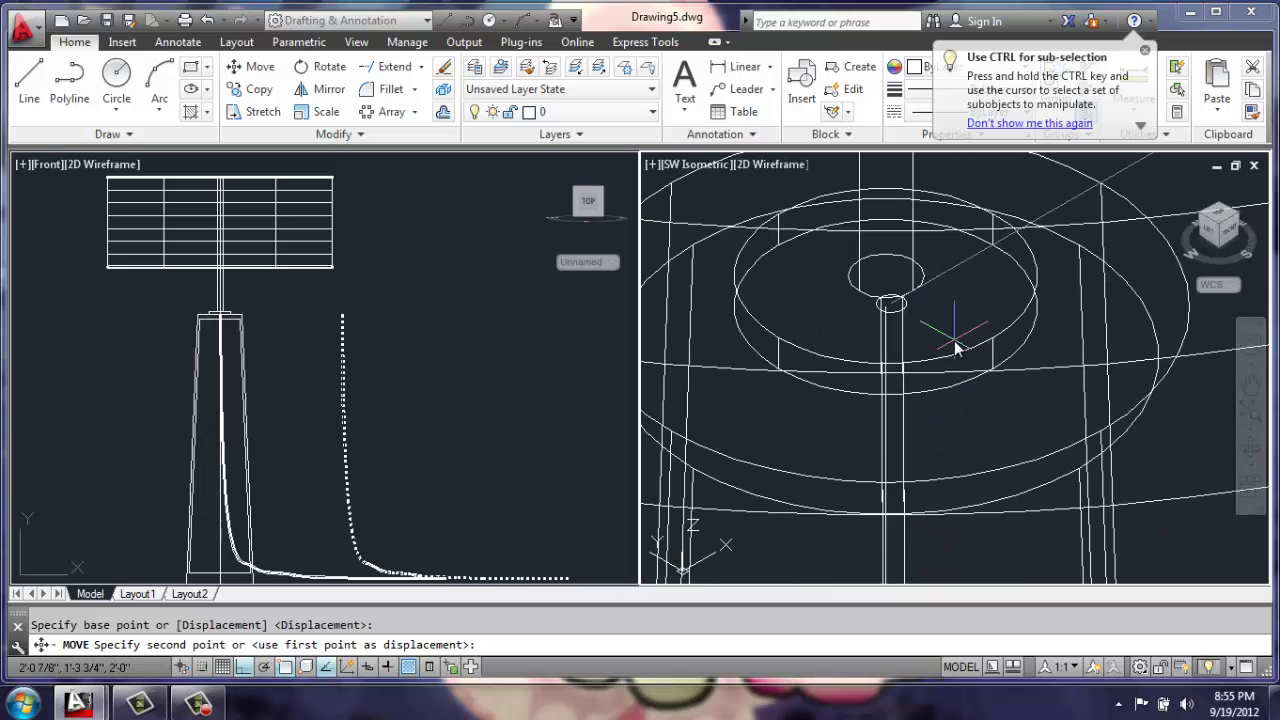
{"action": "left_click", "coordinate": [886, 309]}
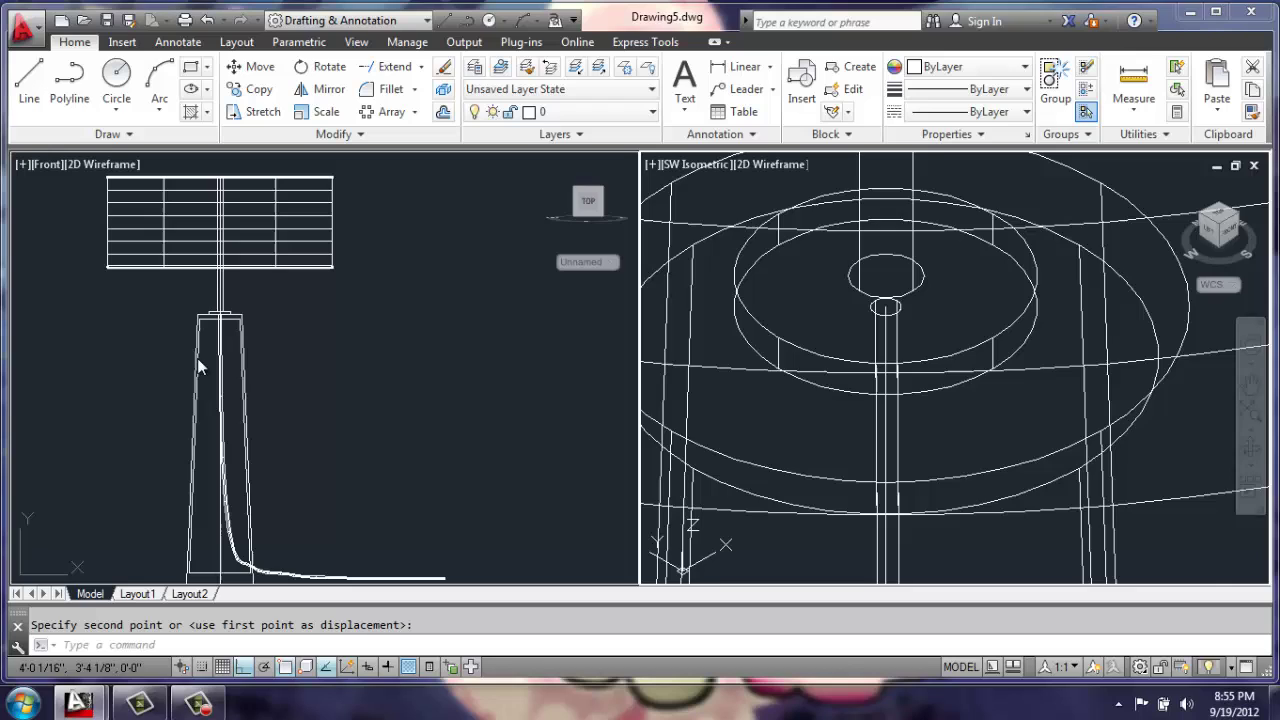
{"action": "scroll", "coordinate": [197, 358], "scroll_direction": "up", "scroll_amount": 2}
{"action": "left_click", "coordinate": [230, 345]}
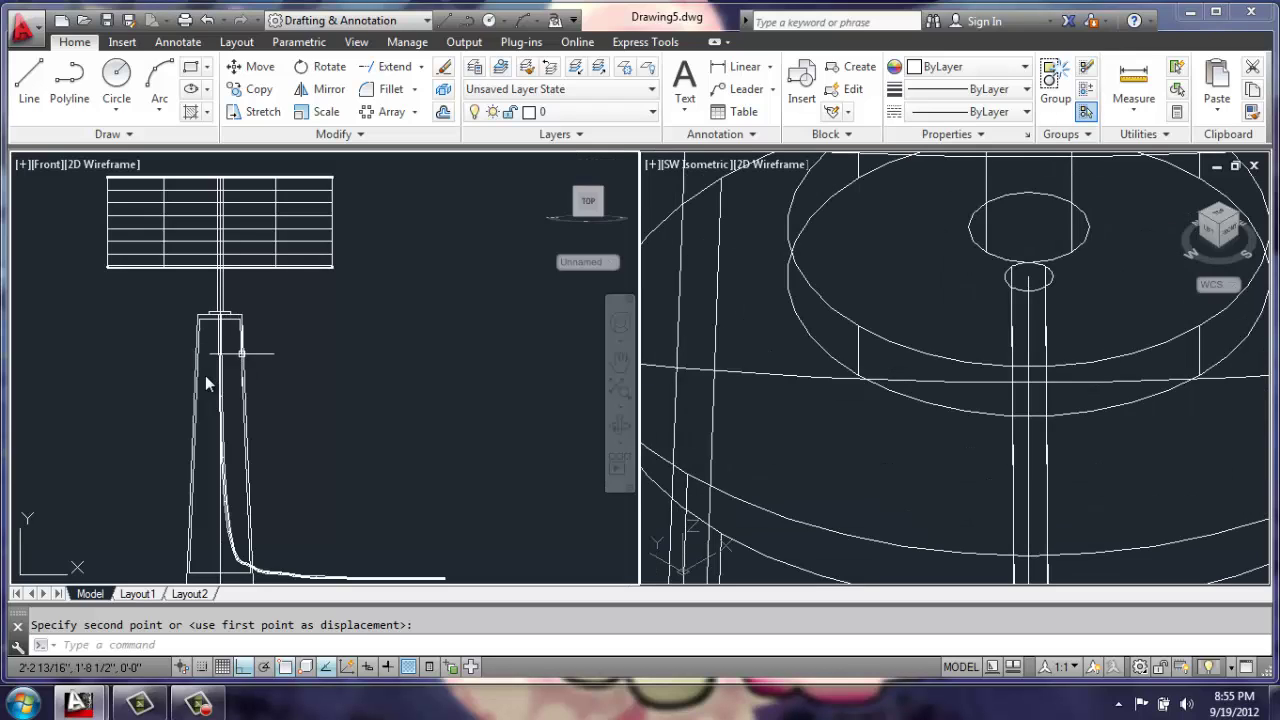
{"action": "middle_click_drag", "start_coordinate": [205, 375], "coordinate": [219, 345]}
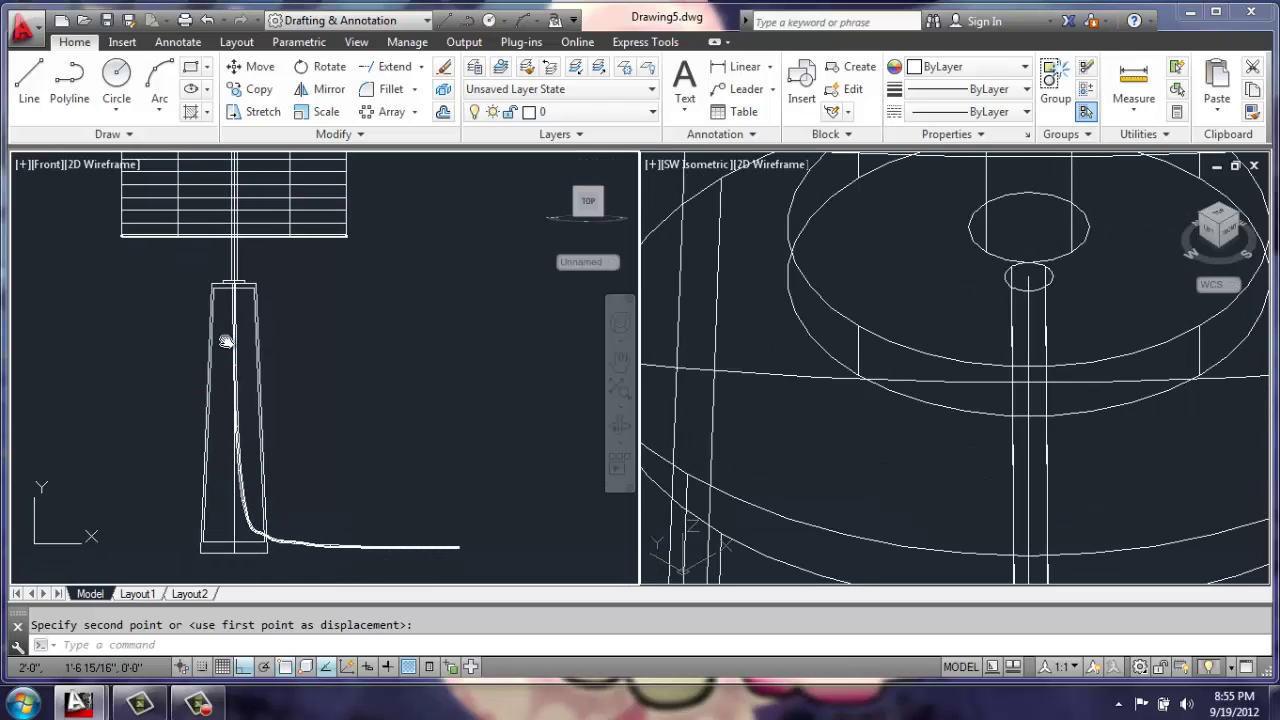
- Switch the left viewport to the Top view
{"action": "left_click", "coordinate": [47, 165]}
{"action": "left_click", "coordinate": [85, 212]}
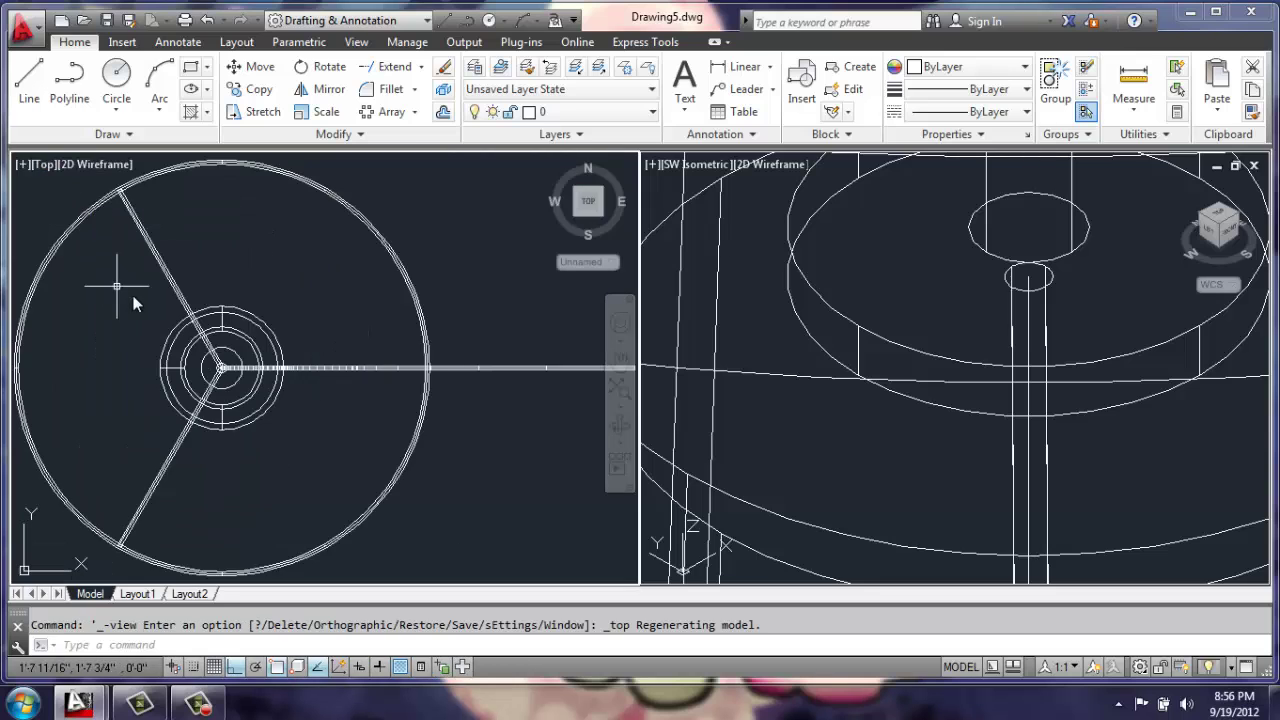
{"action": "scroll", "coordinate": [135, 303], "scroll_direction": "down", "scroll_amount": 3}
- Frame the whole lamp in the isometric viewport and set its visual style to X-Ray
{"action": "left_click", "coordinate": [808, 449]}
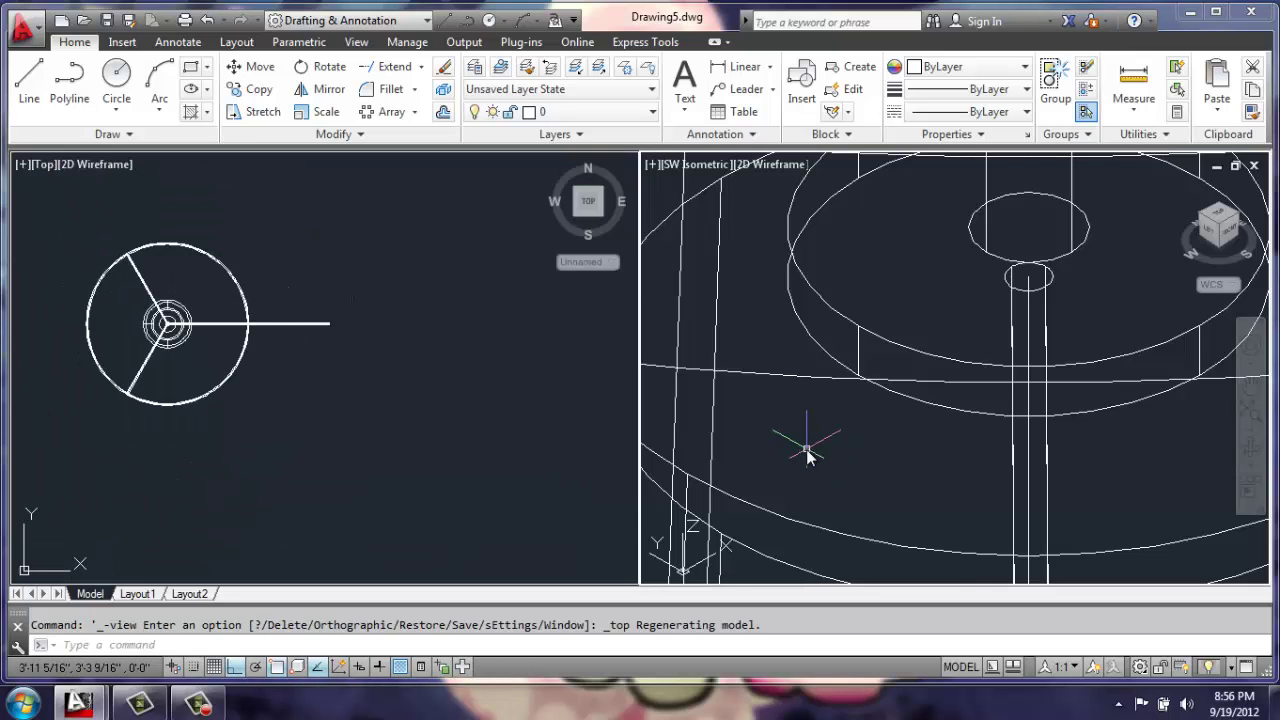
{"action": "scroll", "coordinate": [808, 452], "scroll_direction": "down", "scroll_amount": 5}
{"action": "scroll", "coordinate": [808, 452], "scroll_direction": "down", "scroll_amount": 2}
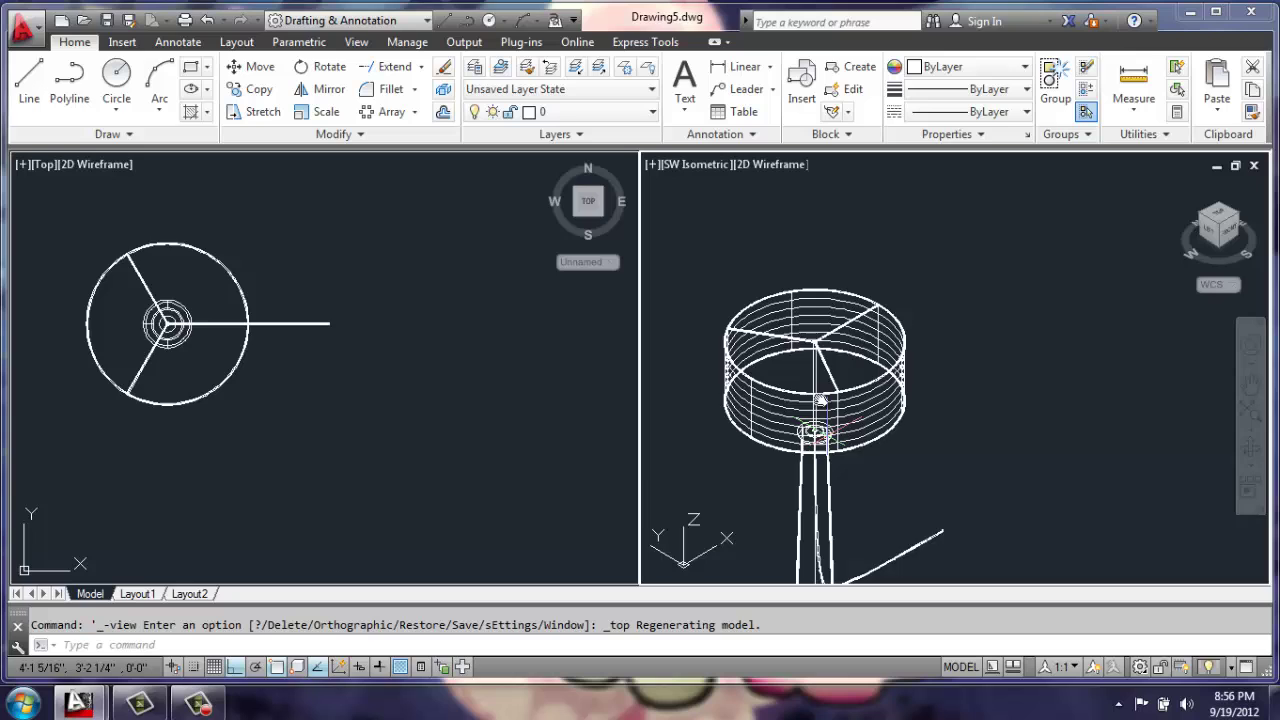
{"action": "middle_click_drag", "start_coordinate": [808, 452], "coordinate": [790, 365]}
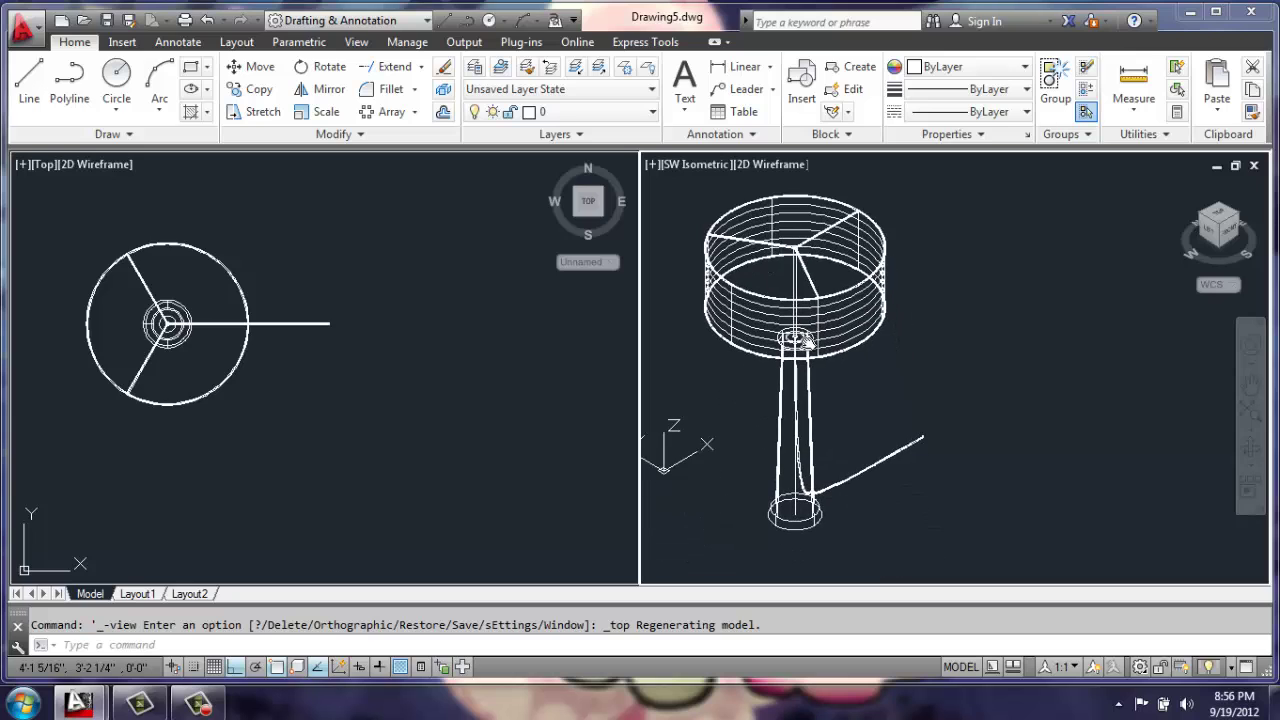
{"action": "left_click", "coordinate": [772, 164]}
{"action": "left_click", "coordinate": [818, 400]}
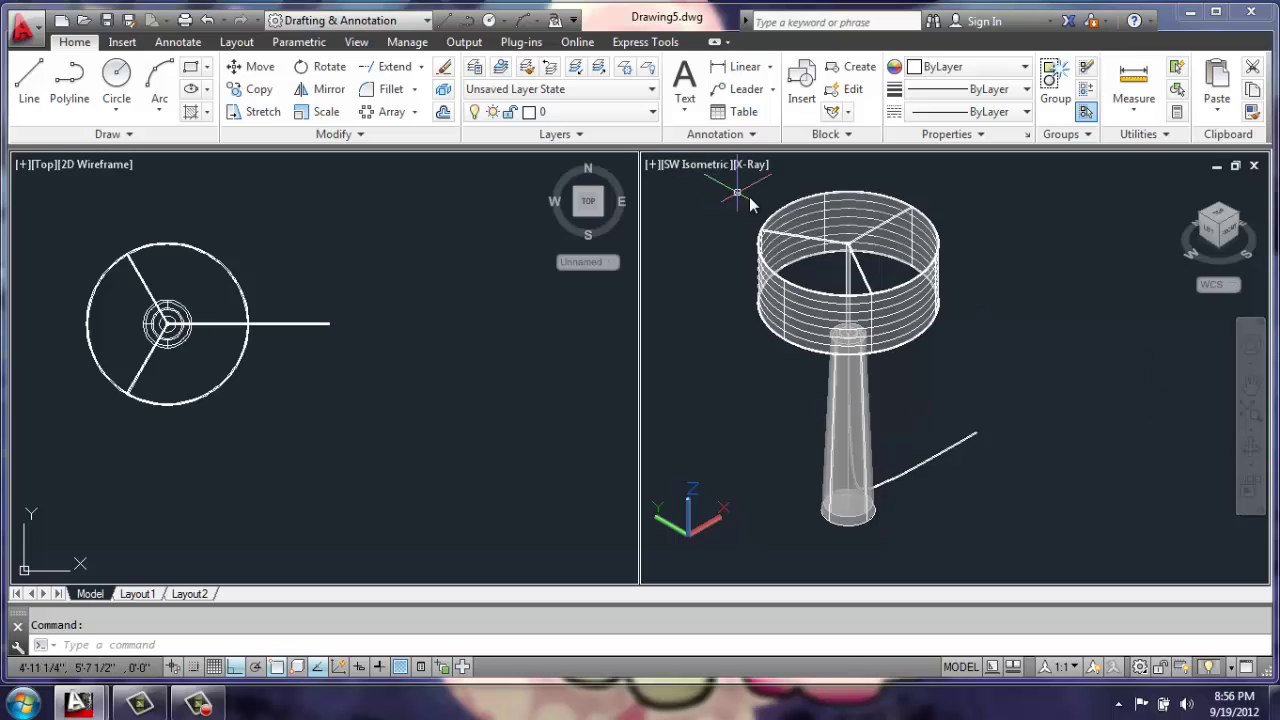
- Maximize the isometric viewport and orbit the lamp slightly
{"action": "left_click", "coordinate": [652, 164]}
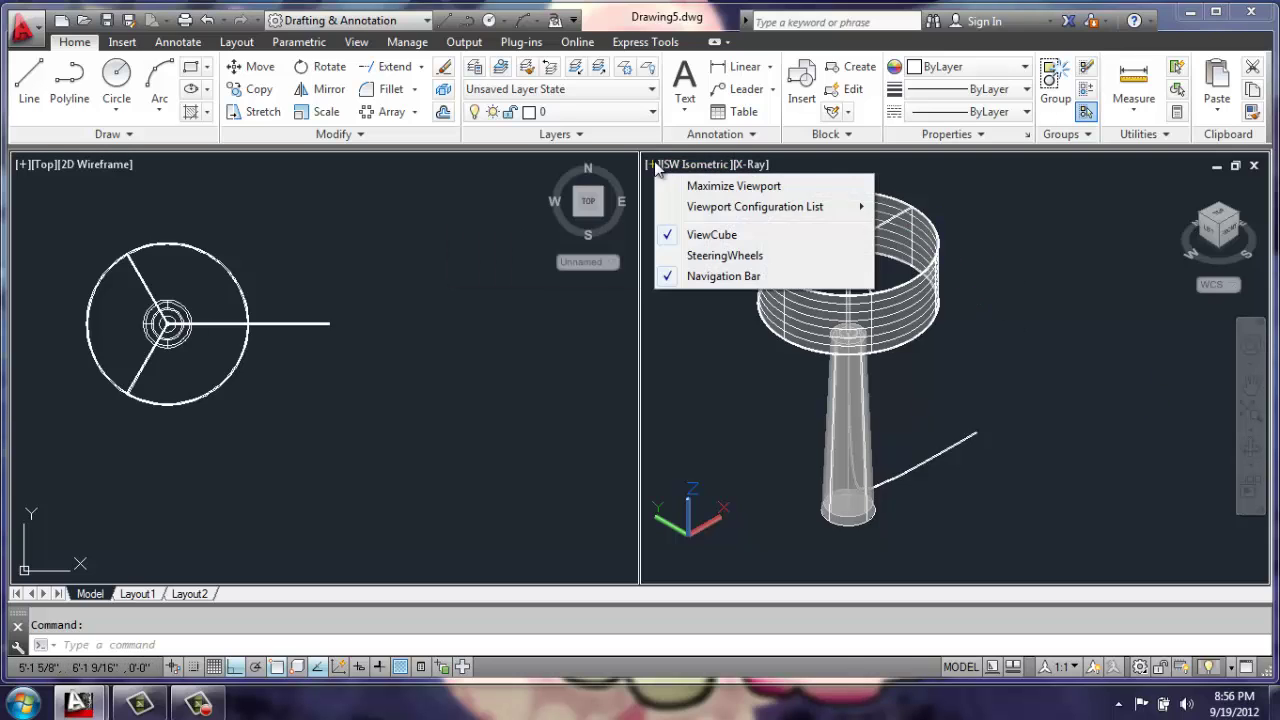
{"action": "left_click", "coordinate": [733, 186]}
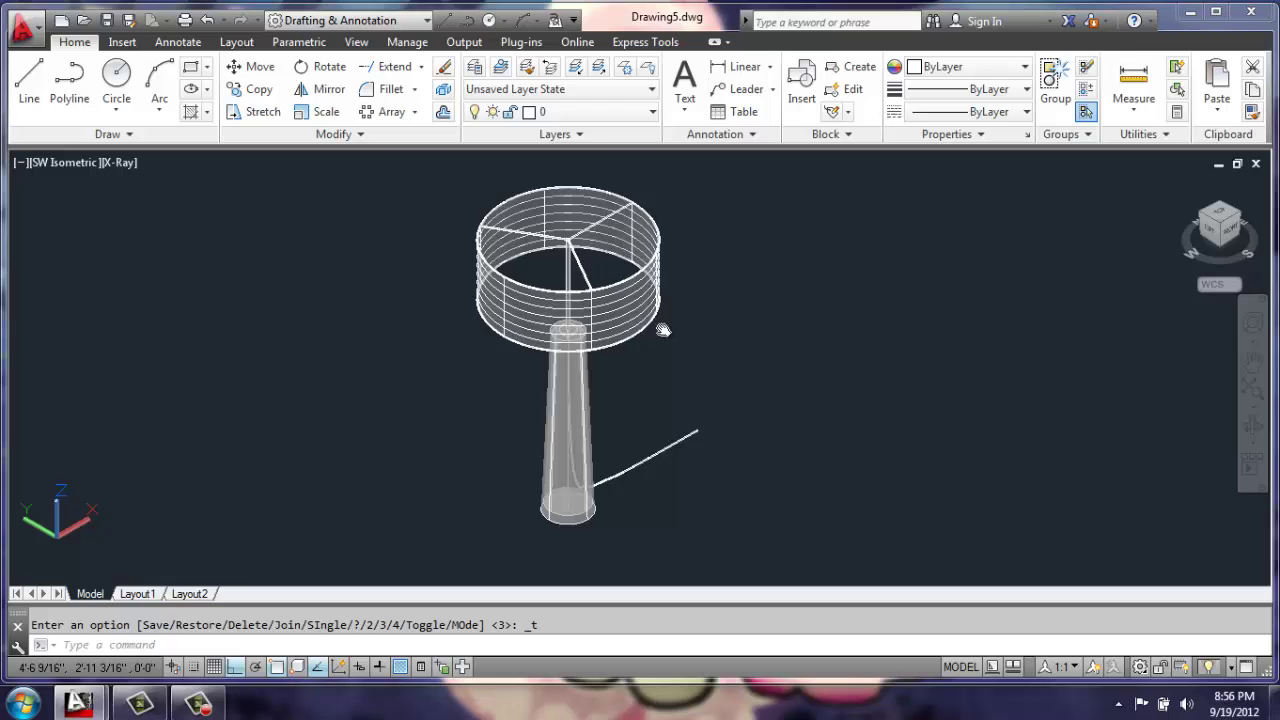
{"action": "left_click", "coordinate": [1252, 449]}
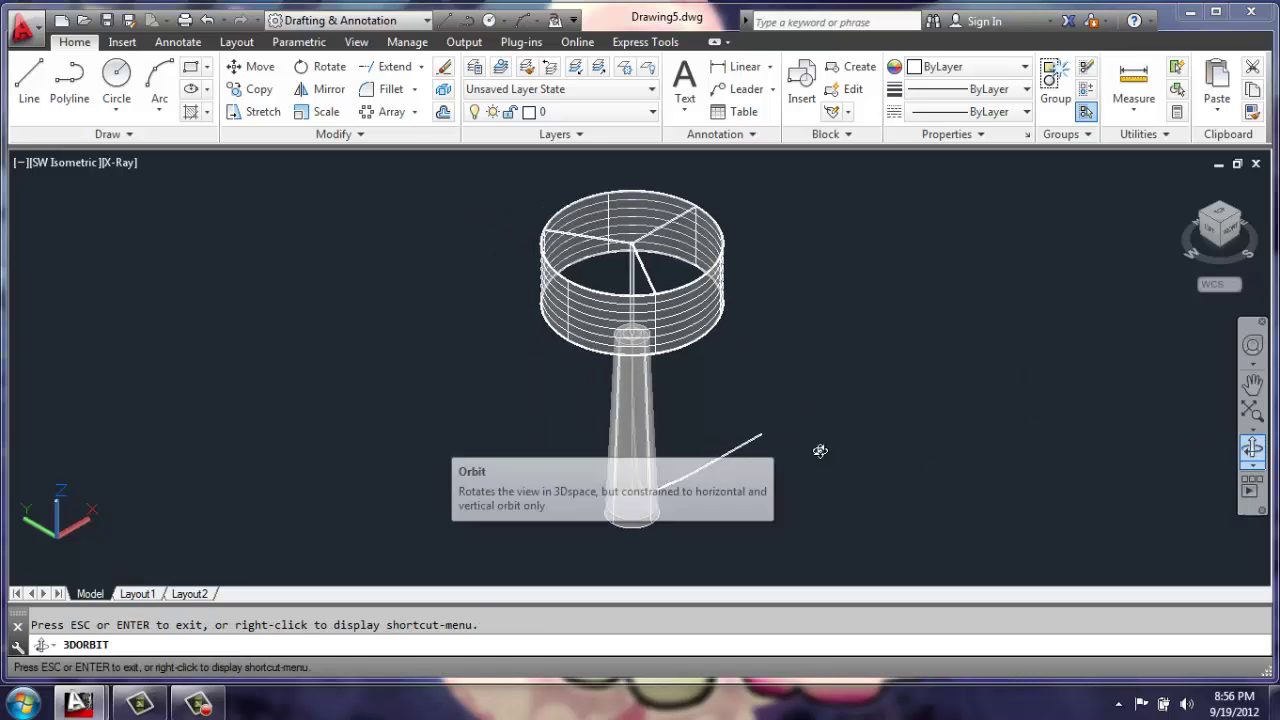
{"action": "left_click_drag", "start_coordinate": [820, 449], "coordinate": [804, 426]}
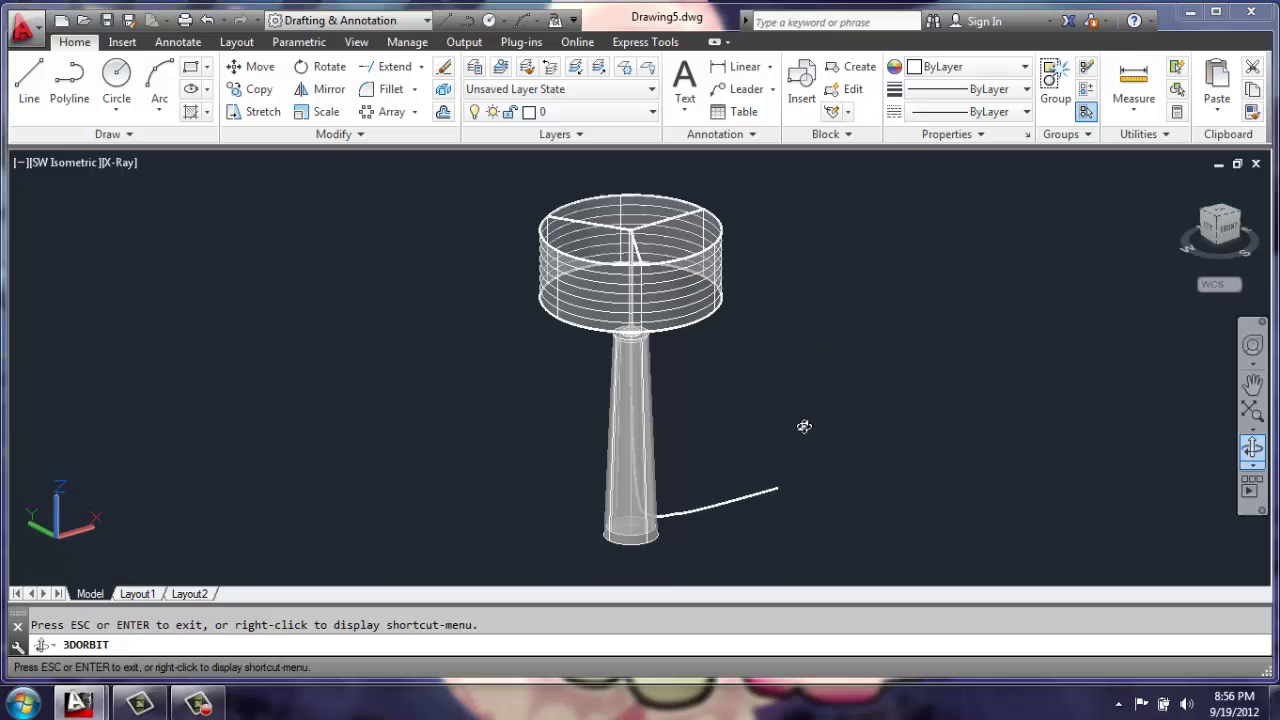